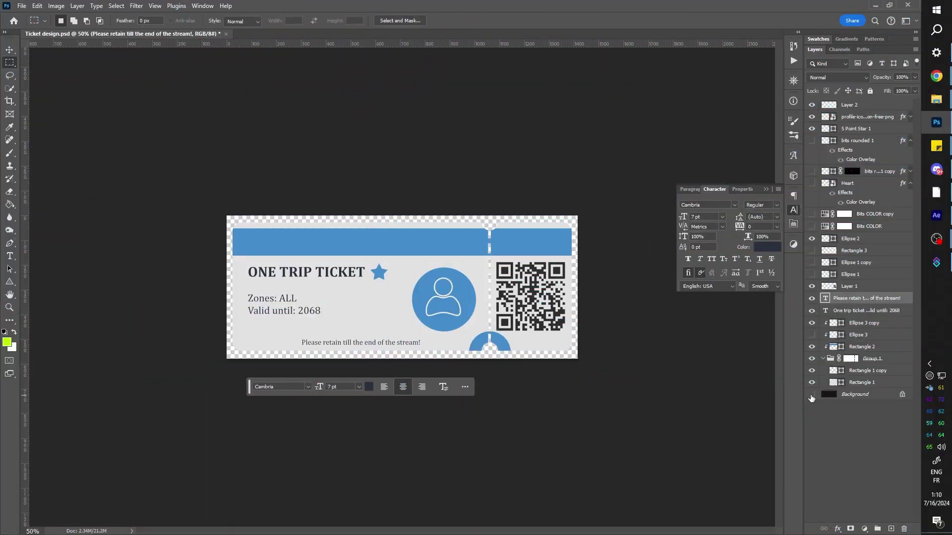
Enable the Bits COLOR layer for the red heart ticket at 100% view, keeping the backdrop transparent.
left_click(811, 395)
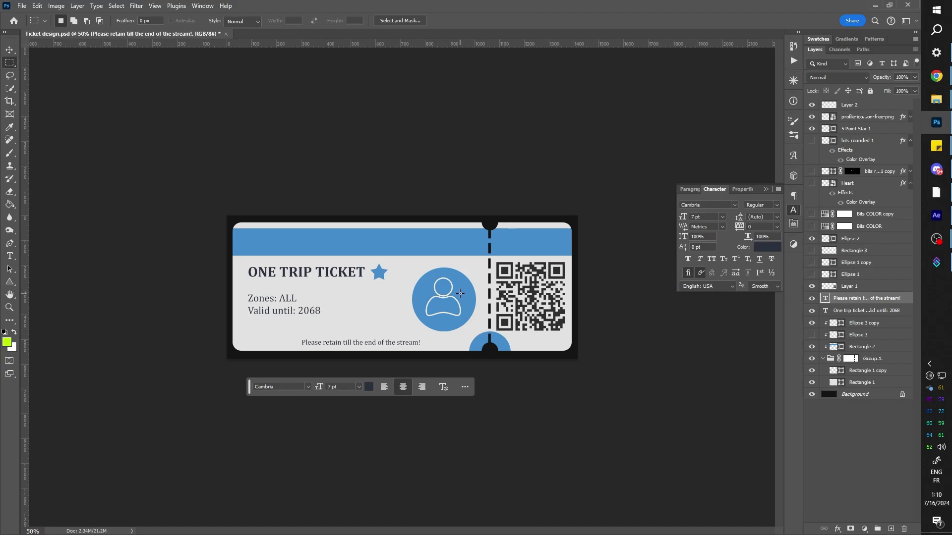
key("ctrl+1")
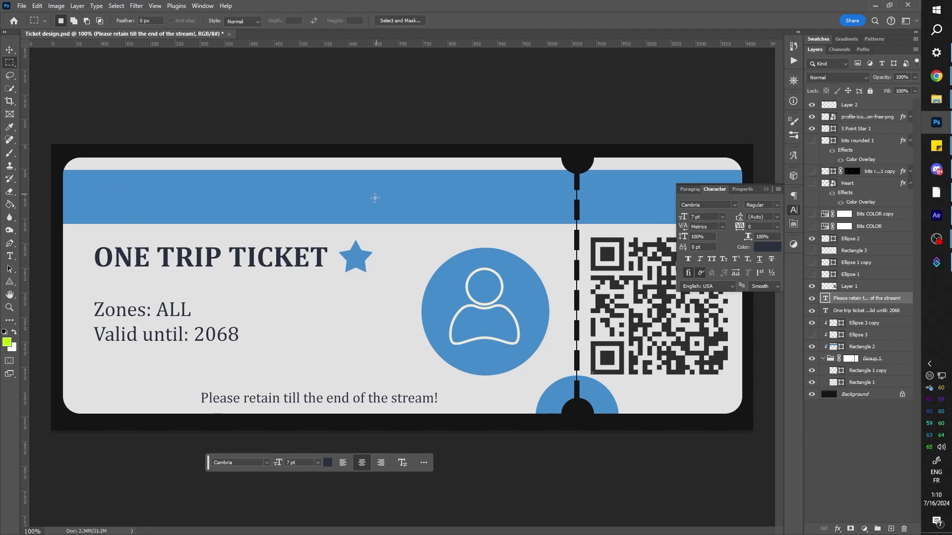
left_click(812, 227)
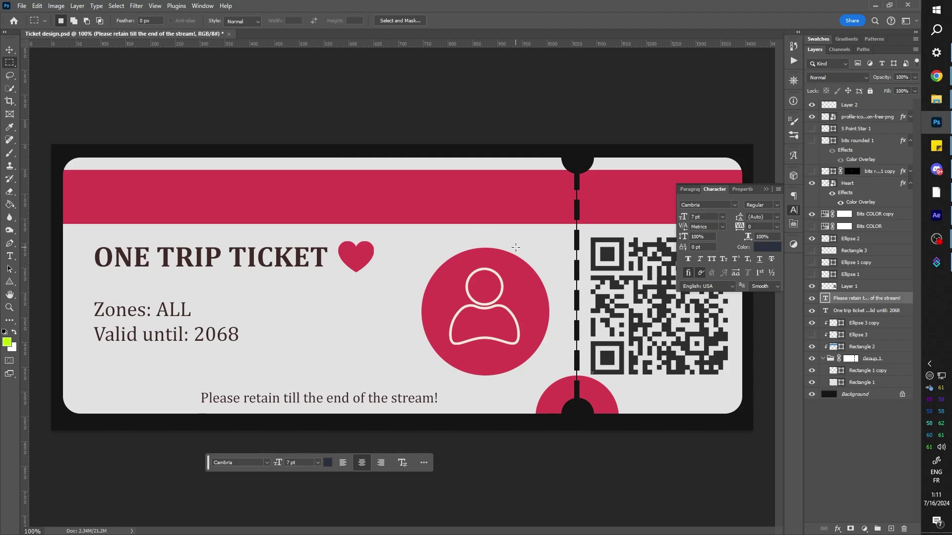
left_click(811, 394)
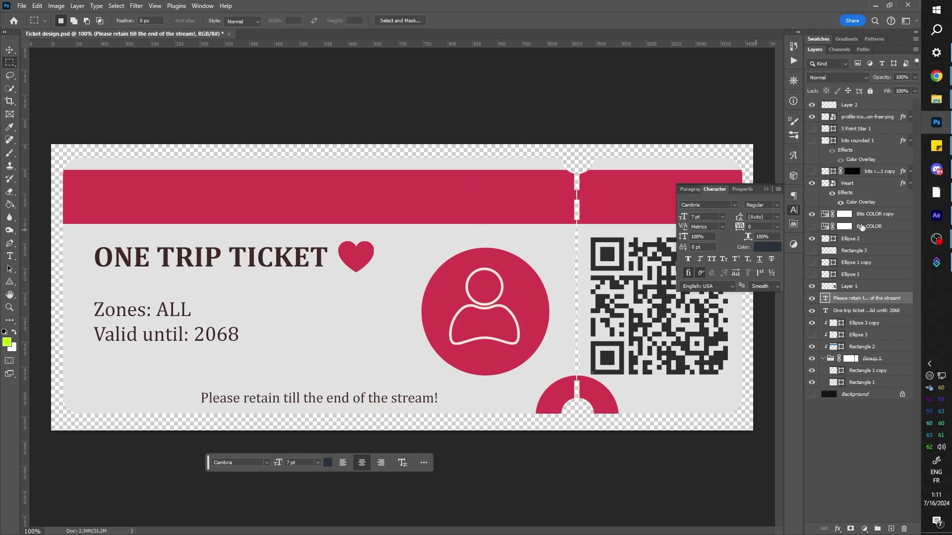
Scrub through the ticket animation in After Effects and make the stroke layer visible.
left_click(936, 215)
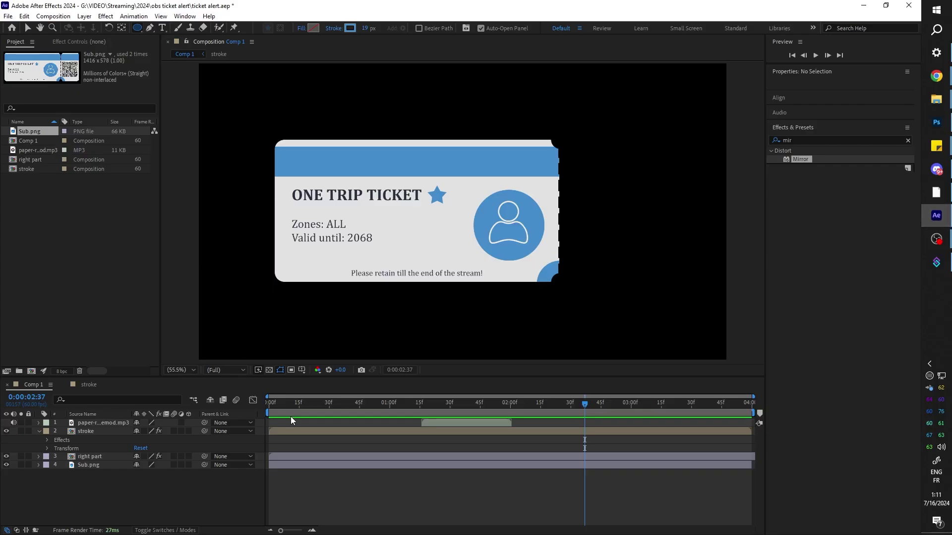
left_click(284, 403)
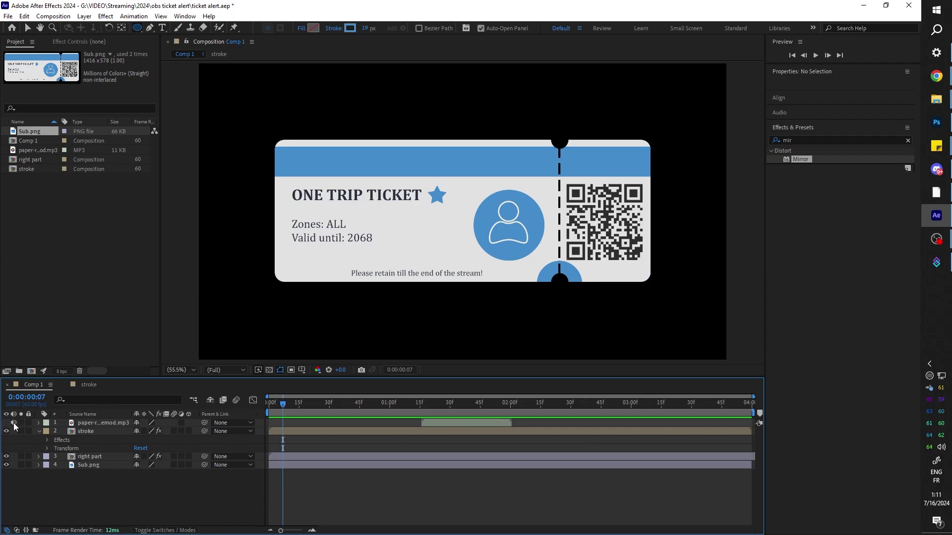
left_click_drag(420, 415, 315, 404)
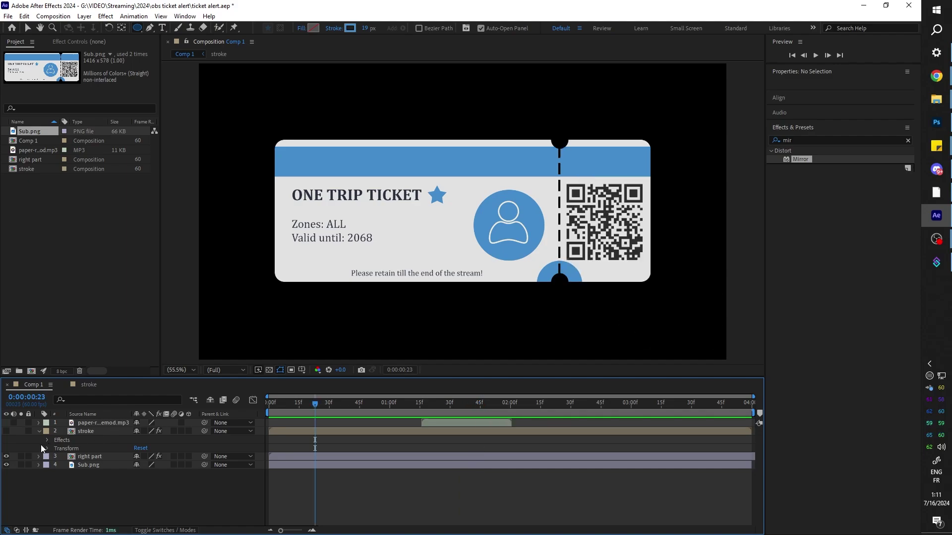
left_click(6, 431)
Preview the tear-off animation, then replay it from 0:00:00:28.
key("space")
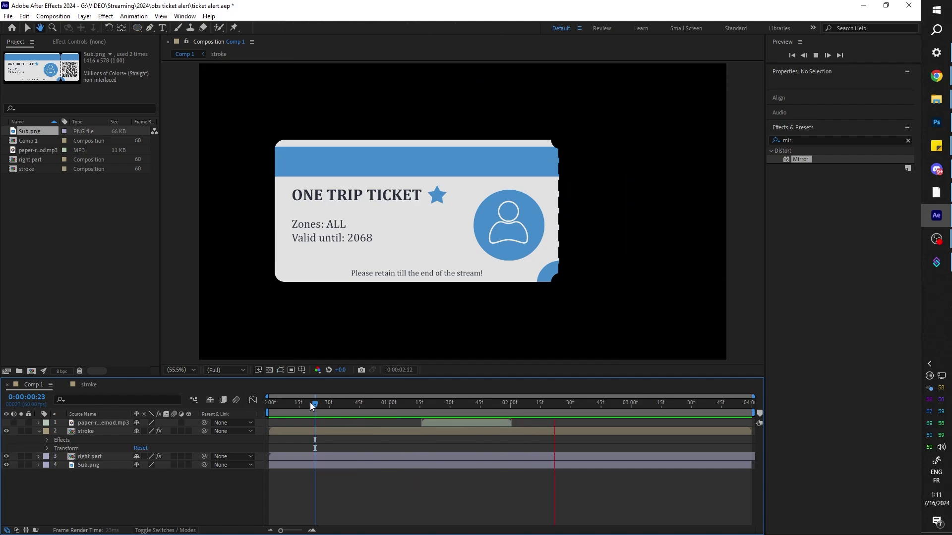
key("space")
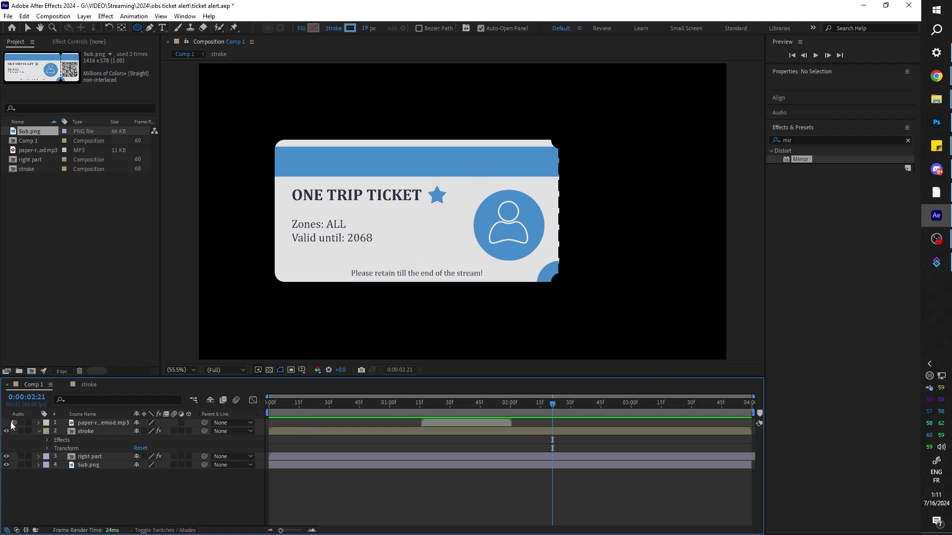
left_click(325, 403)
key("space")
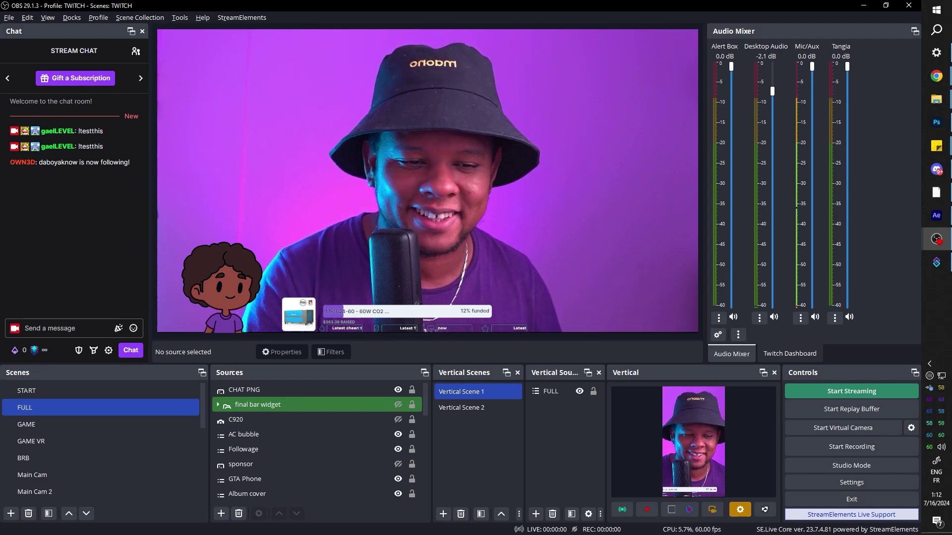
Create a new scene named 'Transition'.
left_click(11, 514)
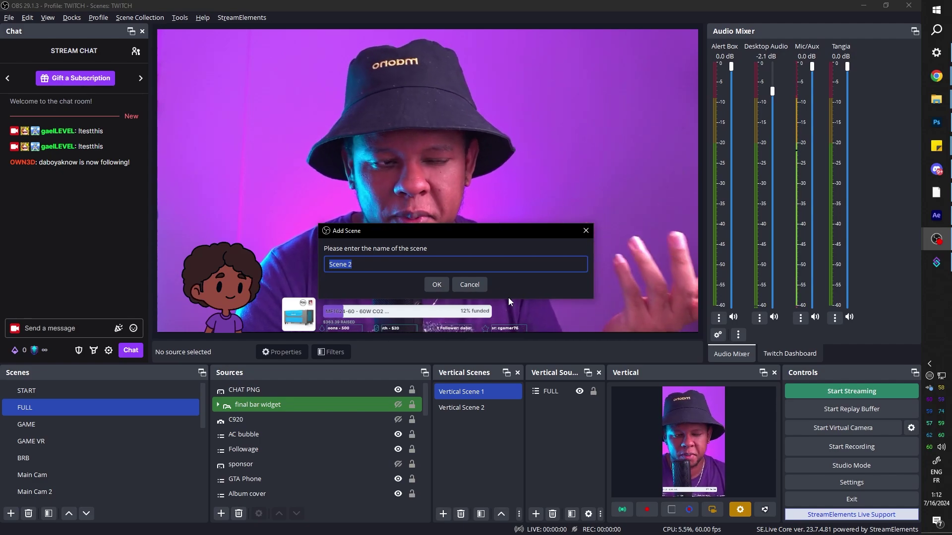
type("Transition")
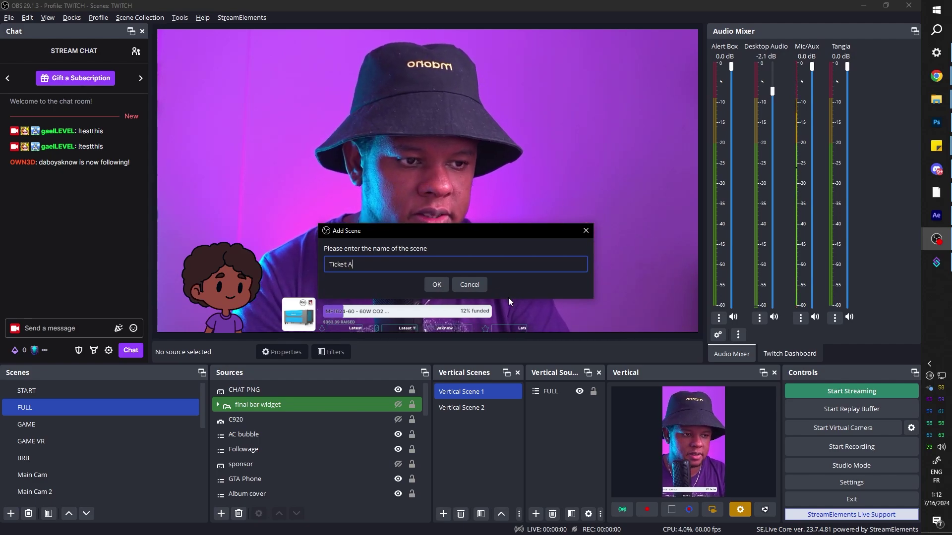
key("Return")
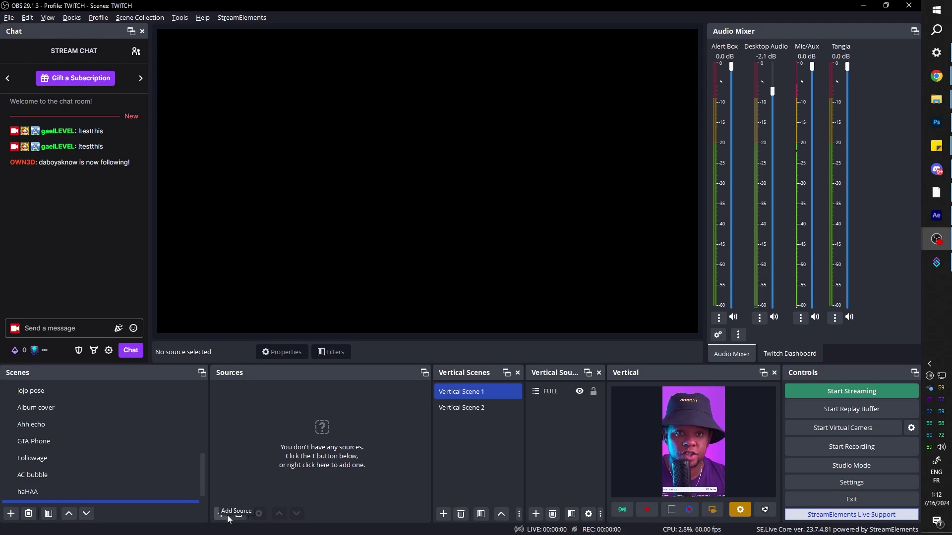
Add a looping media source named ticket_follow.
left_click(223, 515)
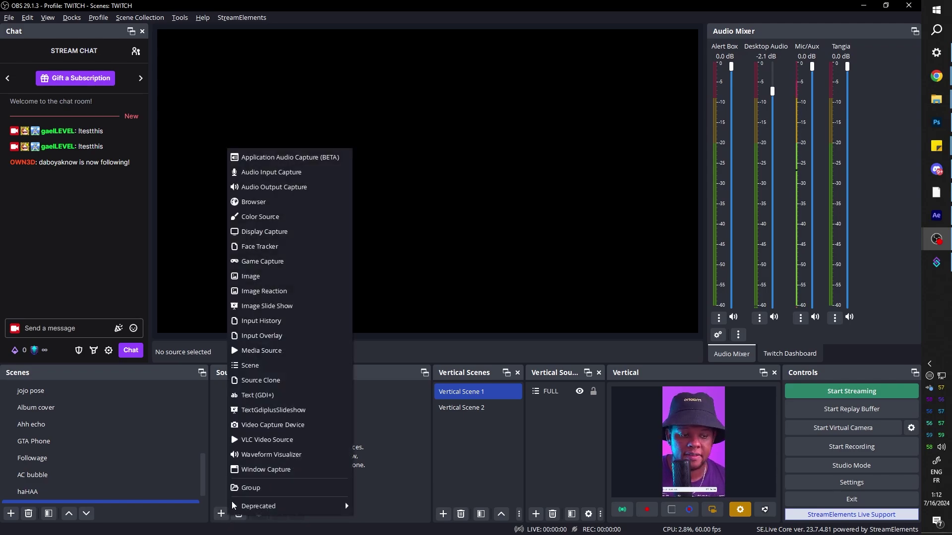
left_click(273, 353)
type("ticket_follow")
key("Return")
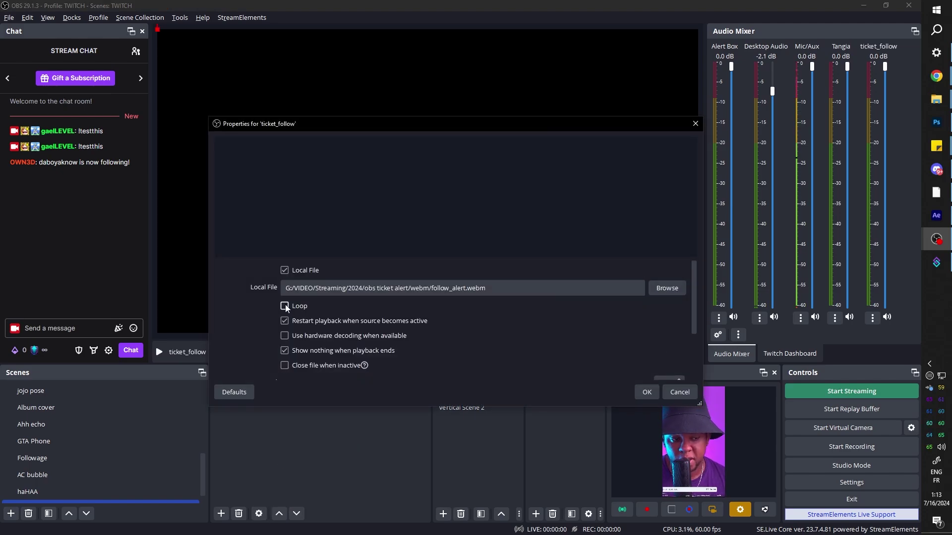
left_click(285, 307)
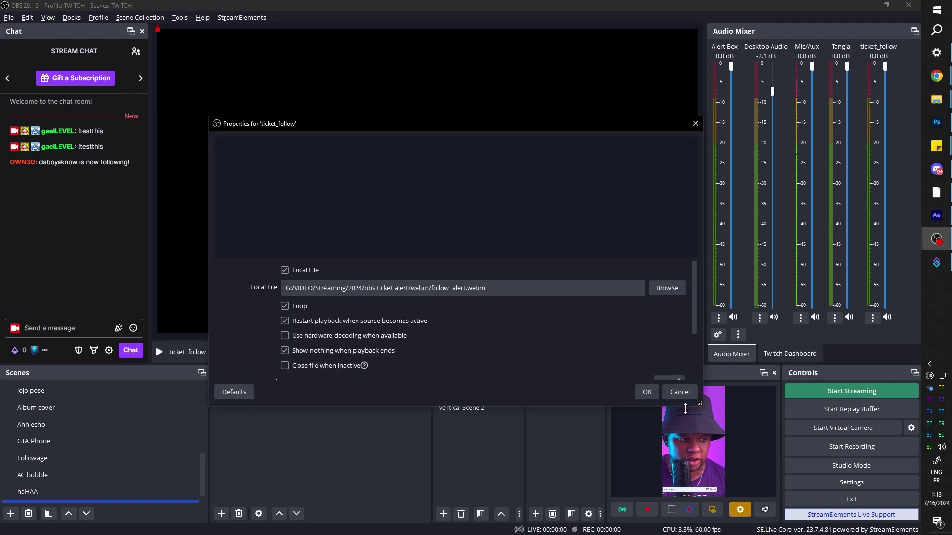
left_click(646, 392)
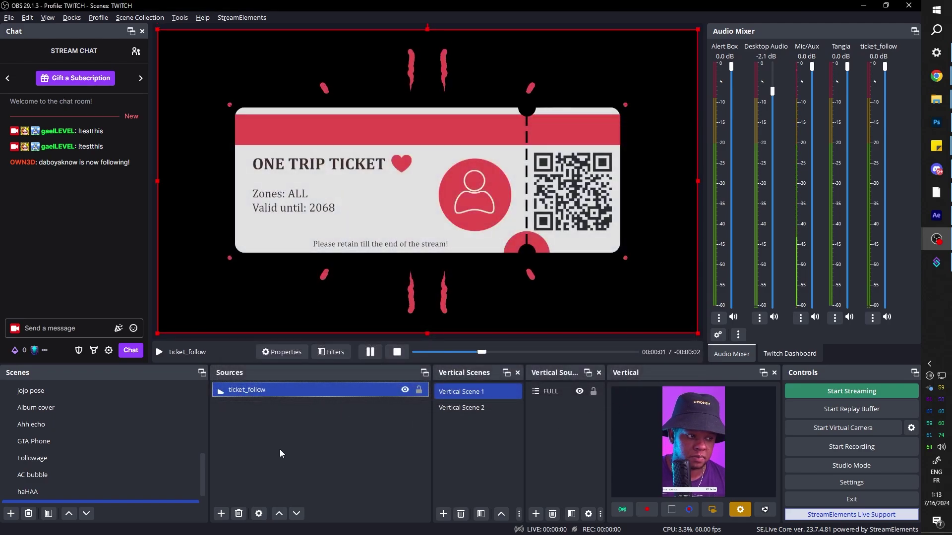
Add media sources ticket_sub, with its video file set, and ticket_cheer.
left_click(221, 514)
left_click(263, 325)
type("ticket_sub")
key("Return")
left_click(663, 288)
left_click(647, 392)
left_click(221, 514)
left_click(263, 324)
type("ticket_cheer")
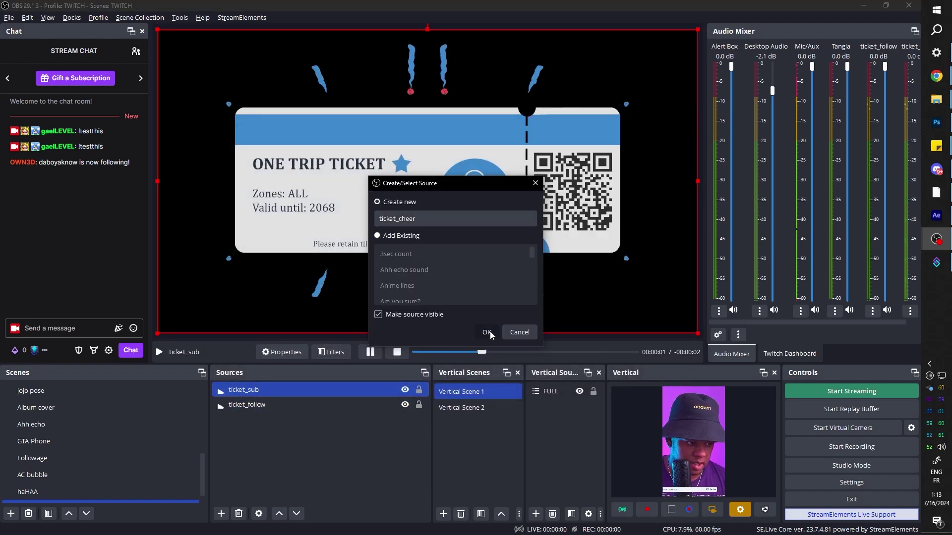
left_click(486, 332)
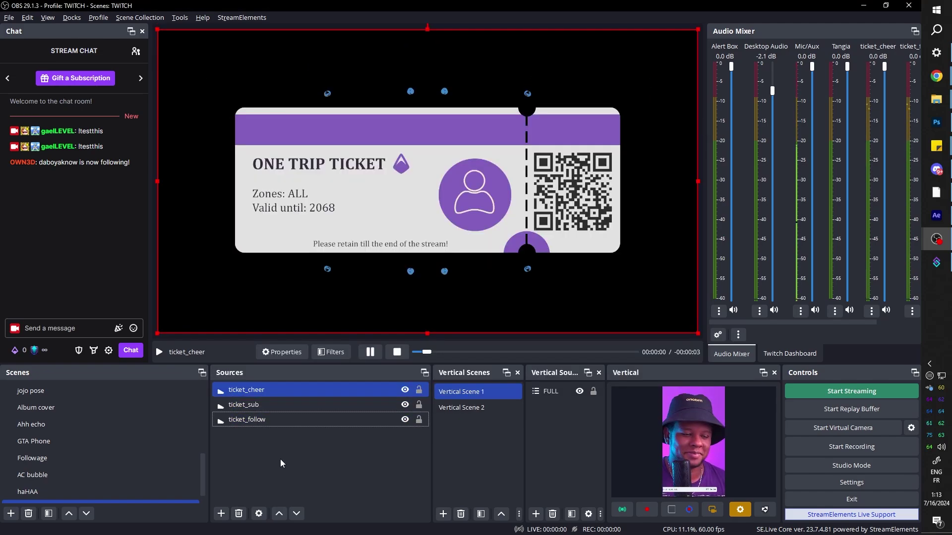
Add a Text (GDI+) source named user_name-text.
left_click(221, 514)
left_click(258, 399)
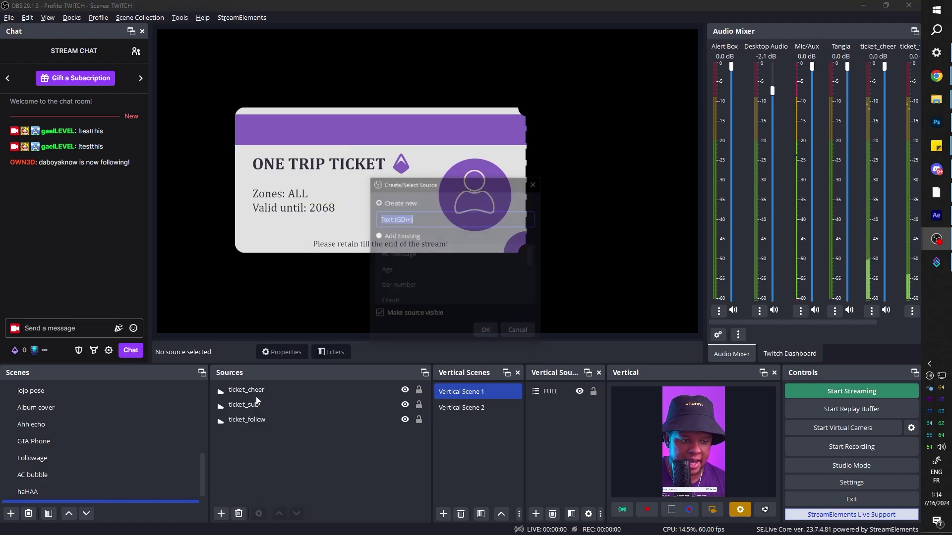
type("user_tes")
key("BackSpace")
key("BackSpace")
key("BackSpace")
type("name-text")
key("Return")
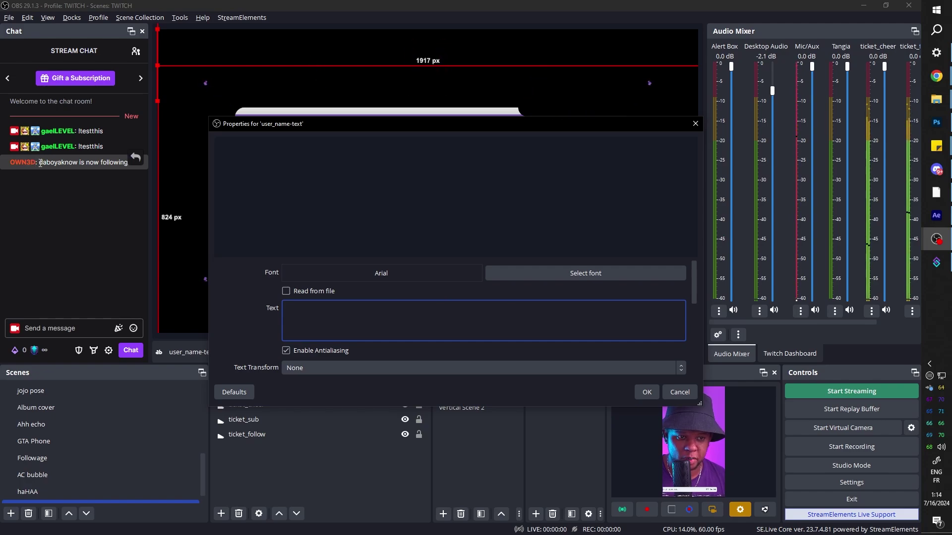
Paste the follower's username from chat as the text and set the font to Cambria.
left_click_drag(39, 163, 45, 163)
key("ctrl+c")
left_click(322, 313)
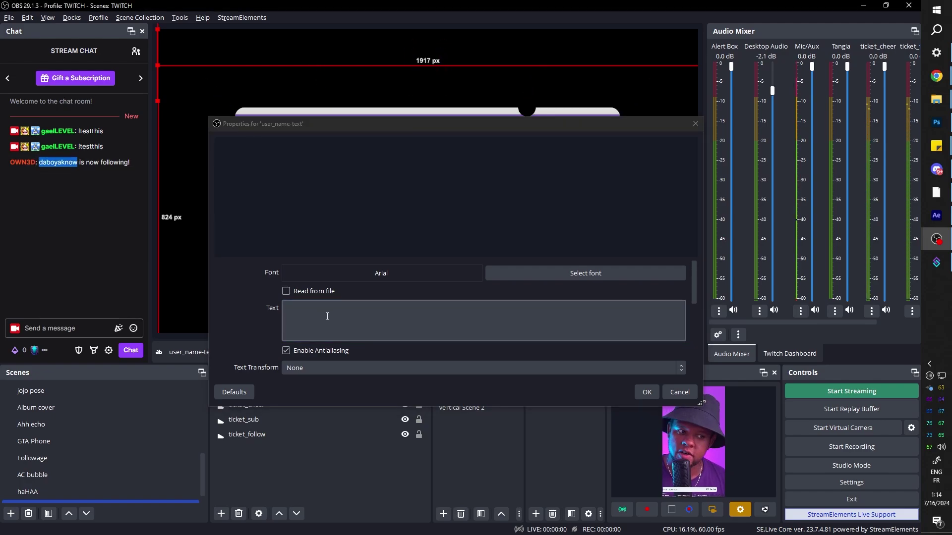
key("ctrl+v")
left_click(576, 274)
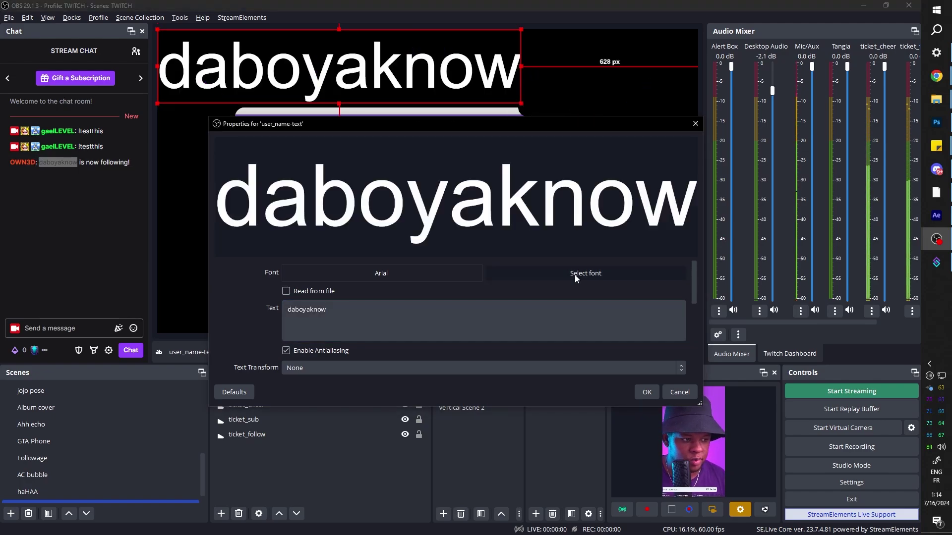
scroll(412, 221, "down", 10)
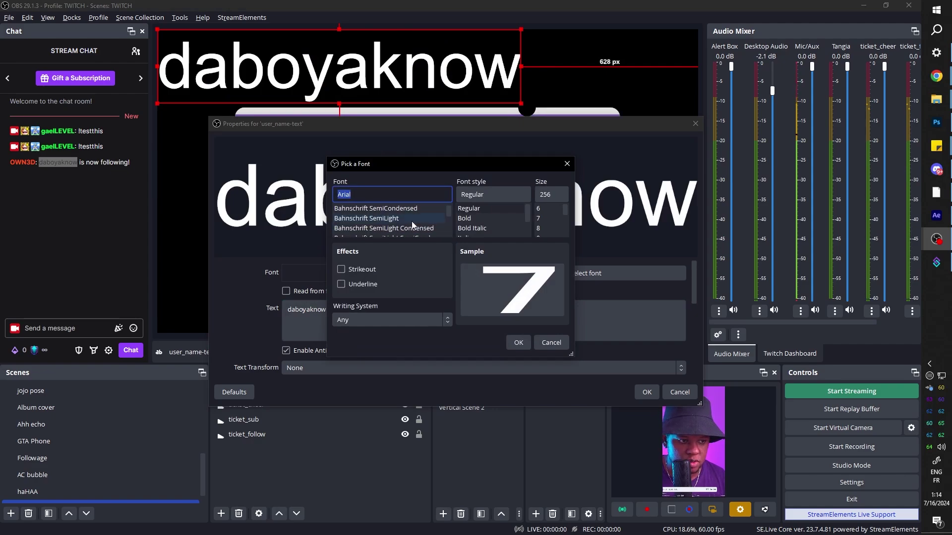
type("Cambria")
left_click(518, 343)
Give user_name-text Center Left alignment and a Scale to inner bounds box aligned Center Left.
left_click(647, 392)
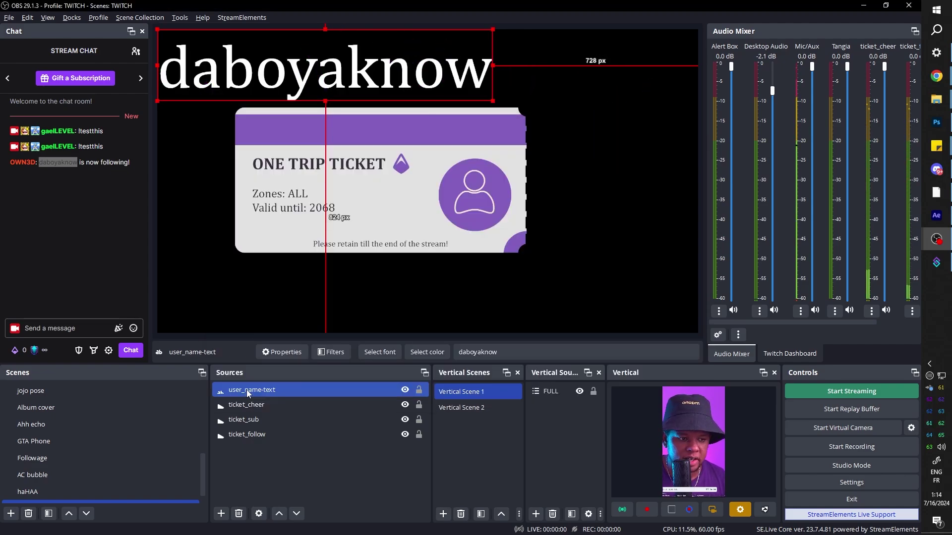
key("ctrl+e")
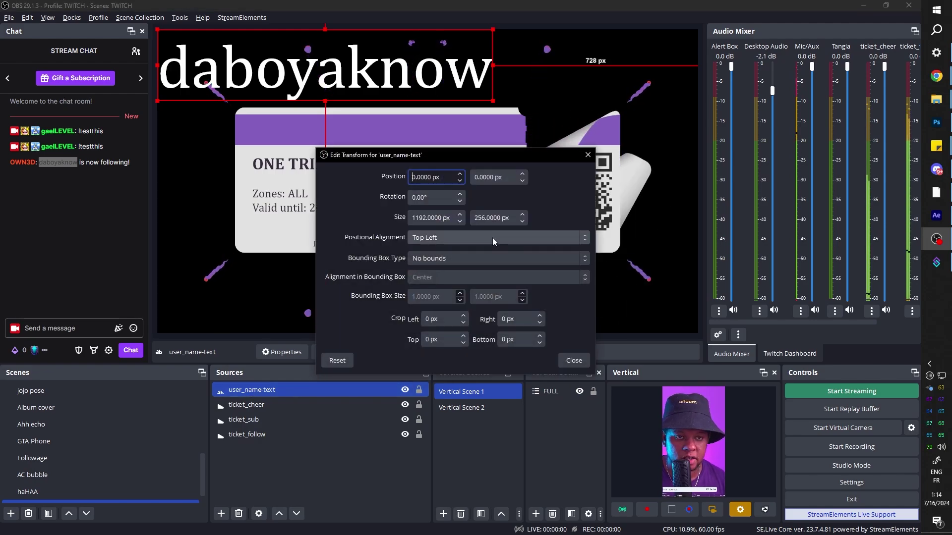
left_click(484, 236)
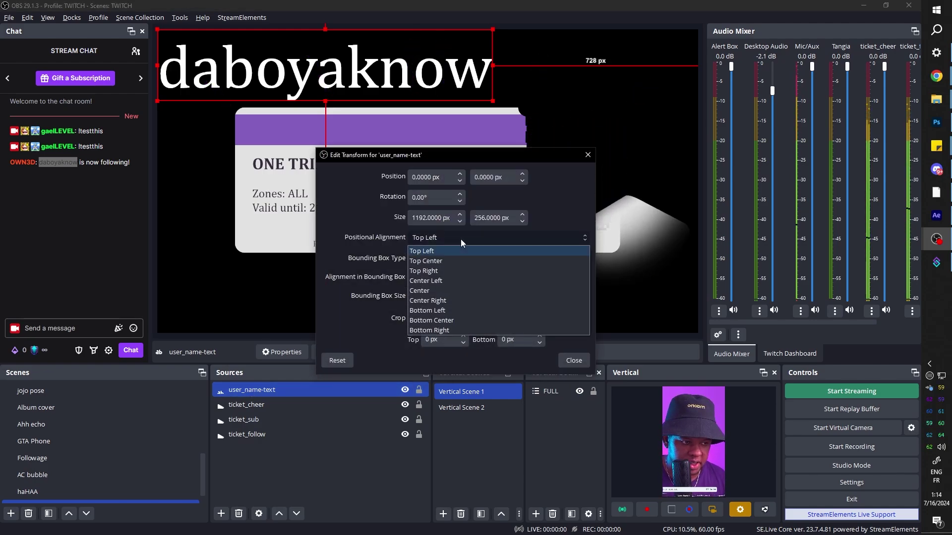
left_click(444, 282)
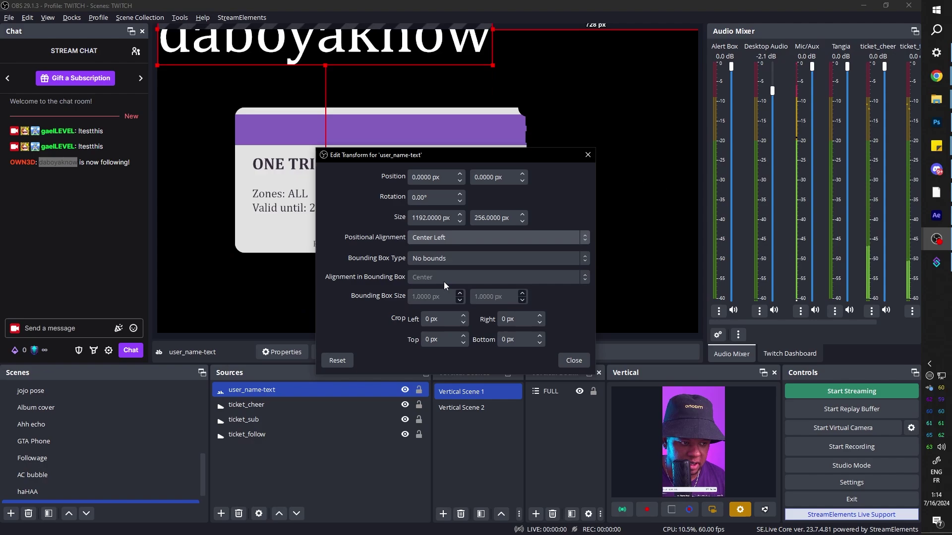
left_click(496, 257)
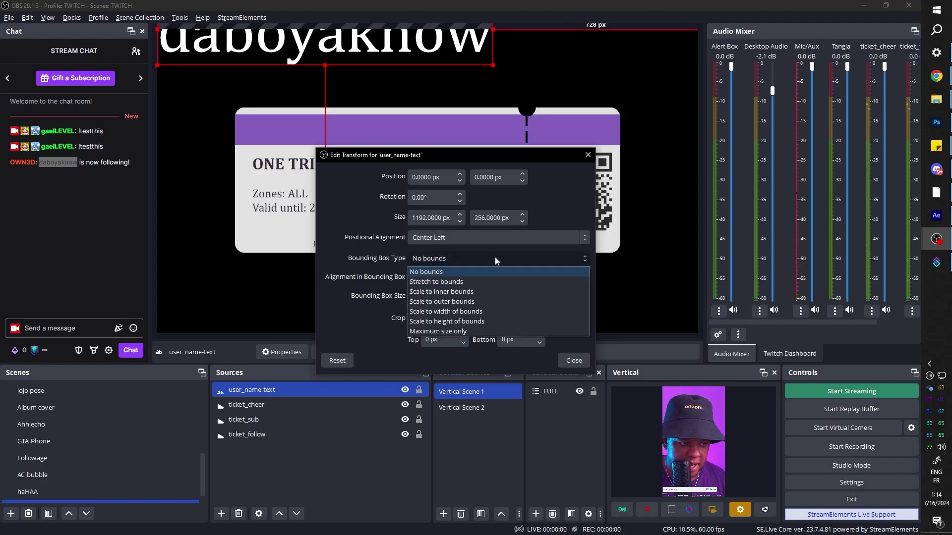
left_click(471, 293)
left_click(432, 279)
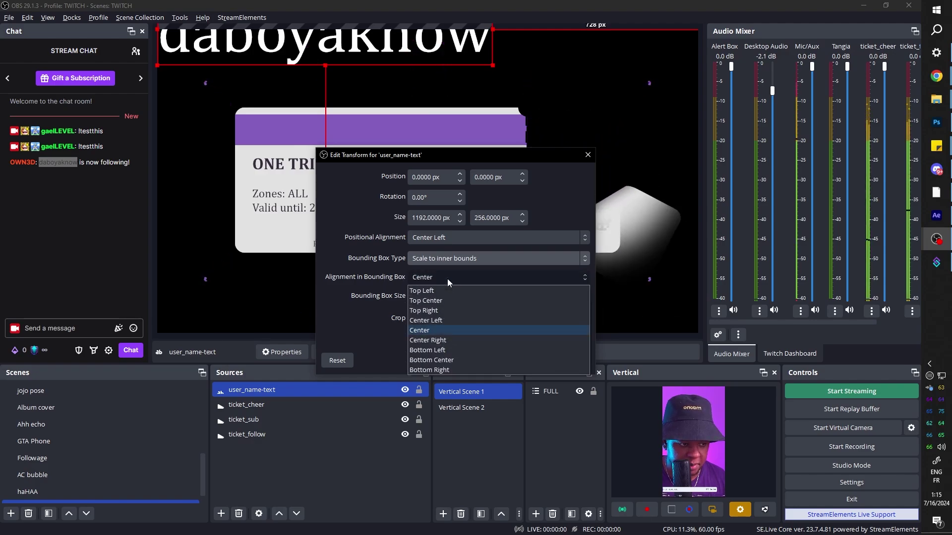
left_click(437, 321)
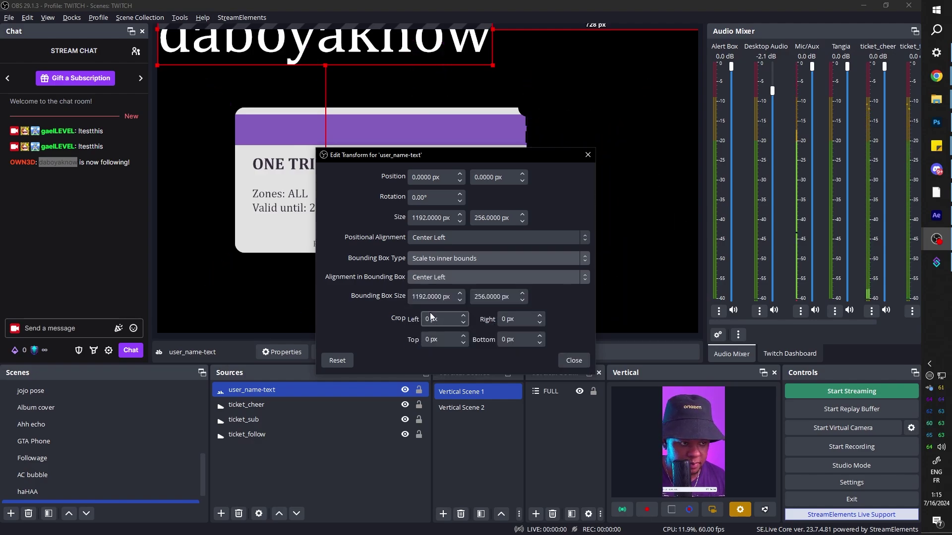
Move and resize the name box into the ticket's purple header, about 958×95 px.
left_click_drag(442, 160, 358, 303)
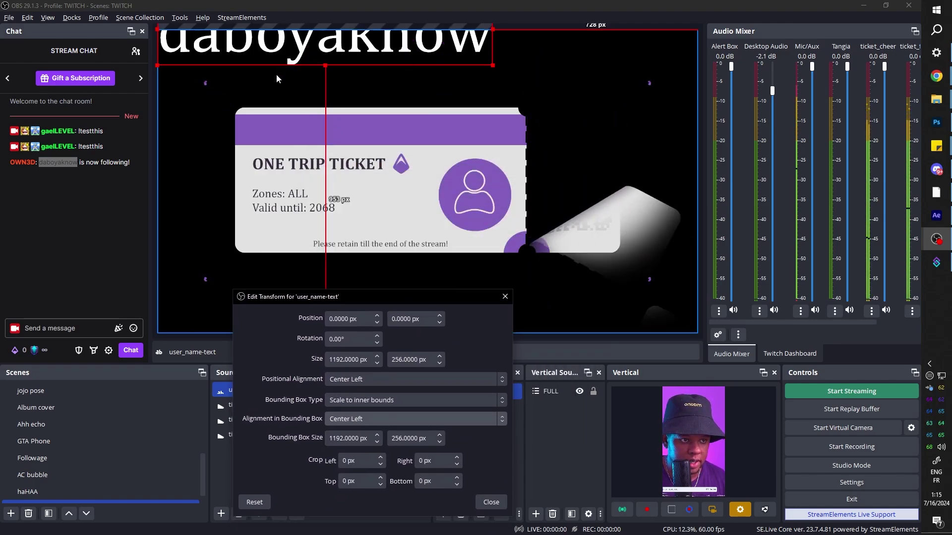
left_click_drag(276, 75, 352, 141)
left_click_drag(571, 168, 515, 142)
left_click_drag(239, 95, 244, 117)
left_click_drag(514, 117, 513, 115)
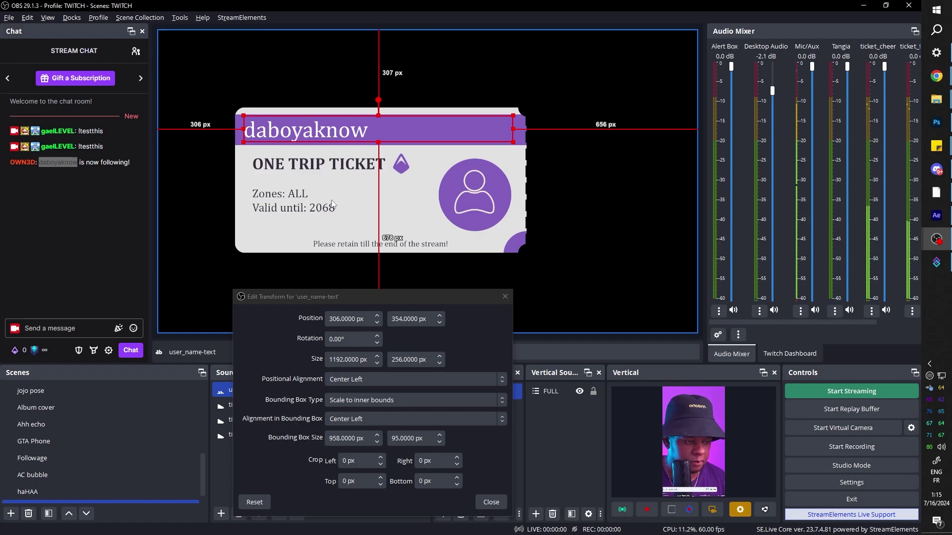
Set user_name-text's Text Transform to Uppercase so the name shows in capitals.
left_click(485, 501)
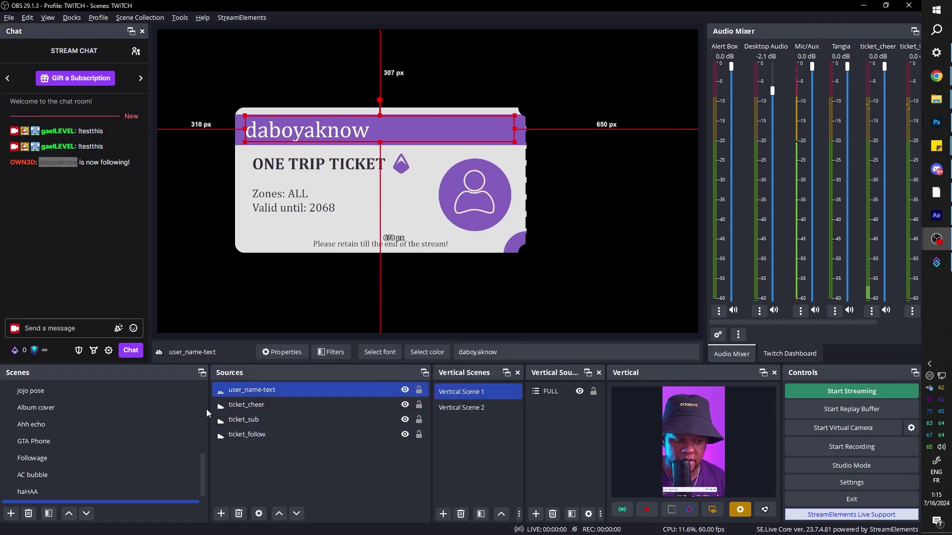
double_click(238, 390)
left_click_drag(332, 137, 522, 183)
left_click(540, 369)
type("qzegùp")
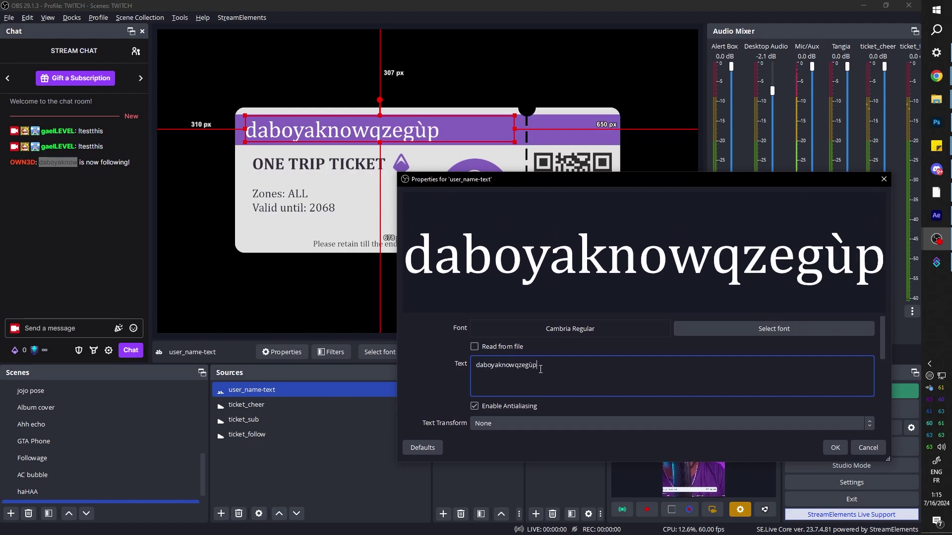
type("eqghghqermùghehezmrgkhehergkqehrghregkehg!lekhjgqeklhjg")
key("ctrl+z")
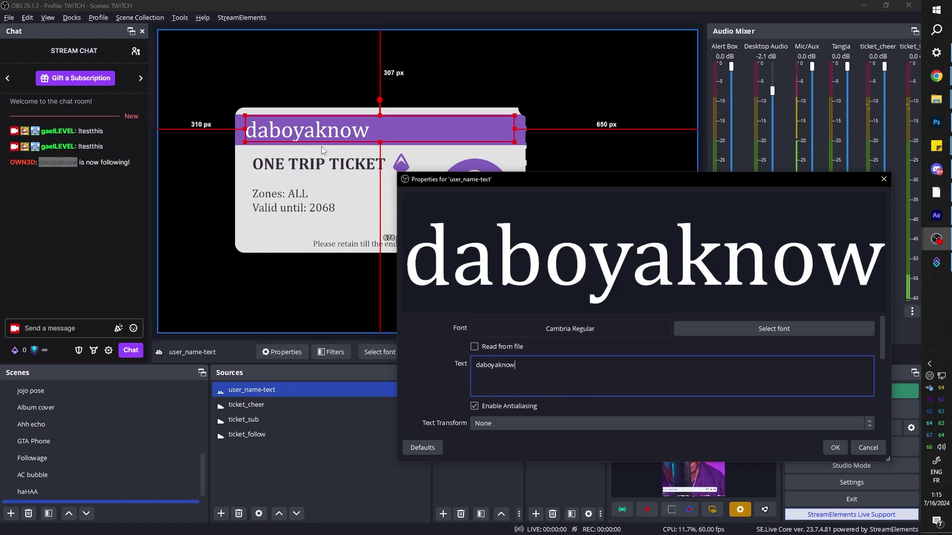
scroll(432, 362, "down", 3)
scroll(432, 366, "up", 1)
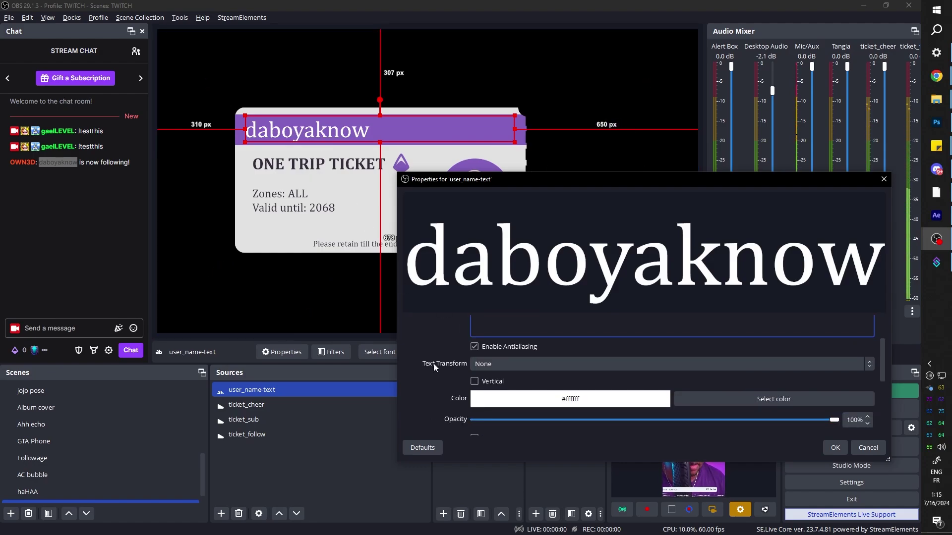
left_click(501, 364)
left_click(484, 391)
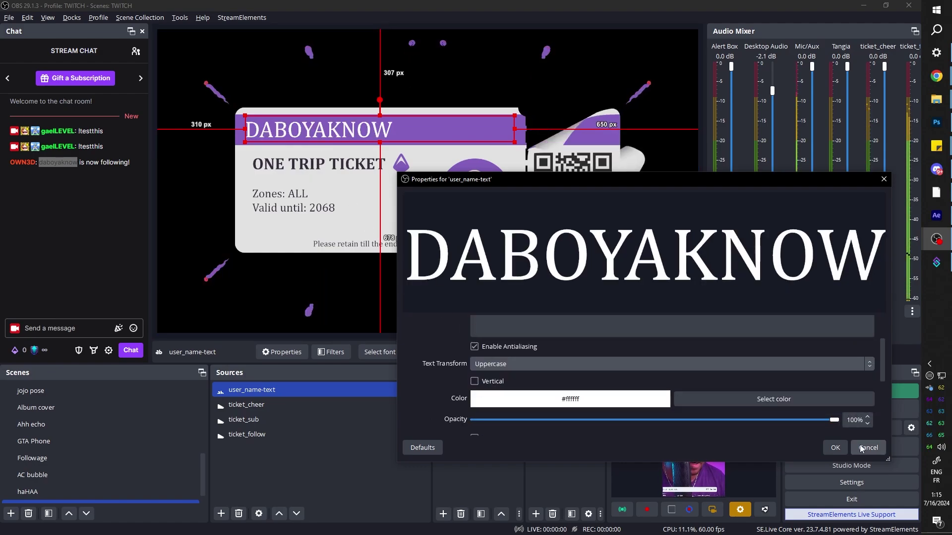
key("Return")
left_click(280, 473)
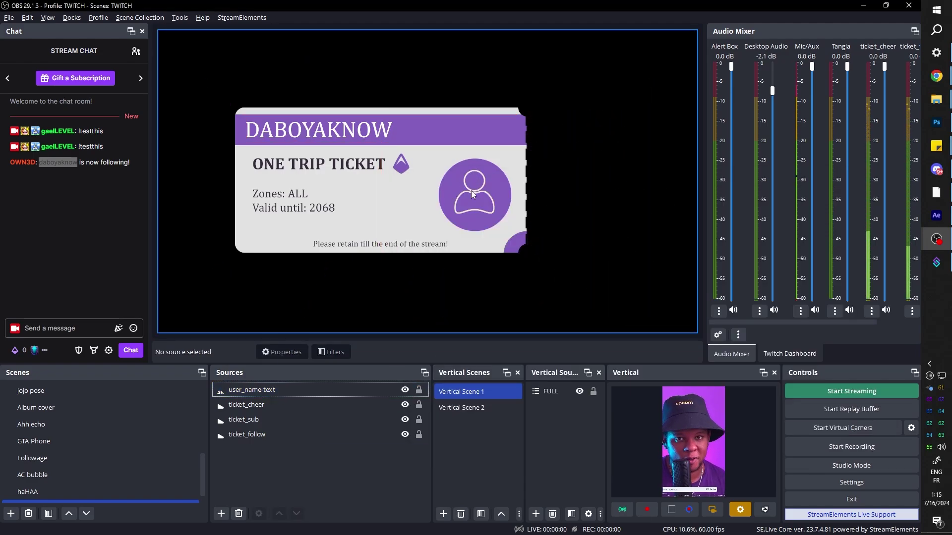
Add a 300×300 browser source named user_profile_pic and place it mid-ticket.
left_click(221, 514)
left_click(289, 196)
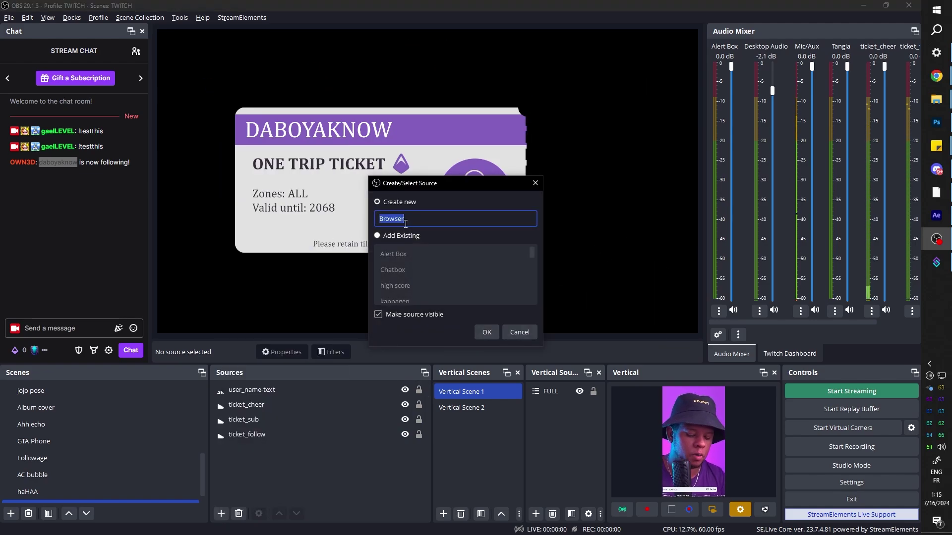
type("user_profile")
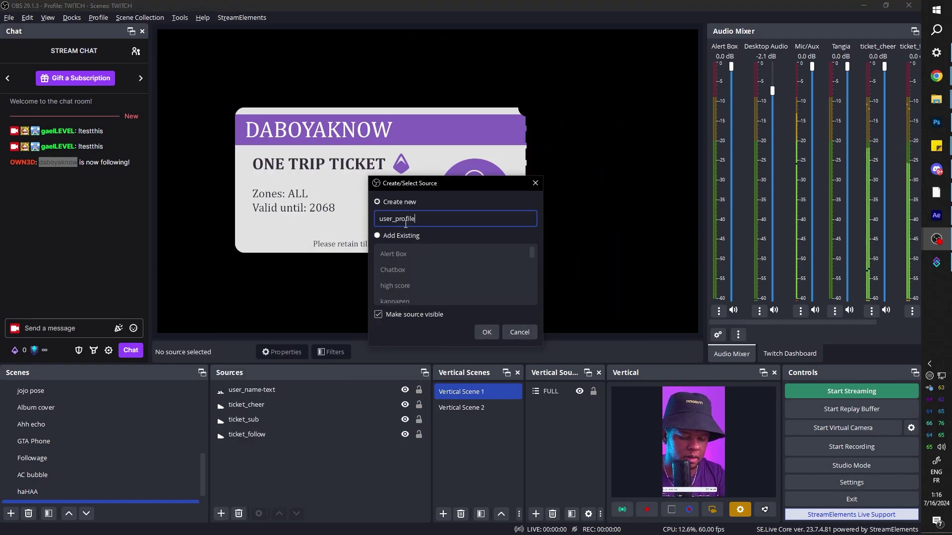
type("_pic")
key("Return")
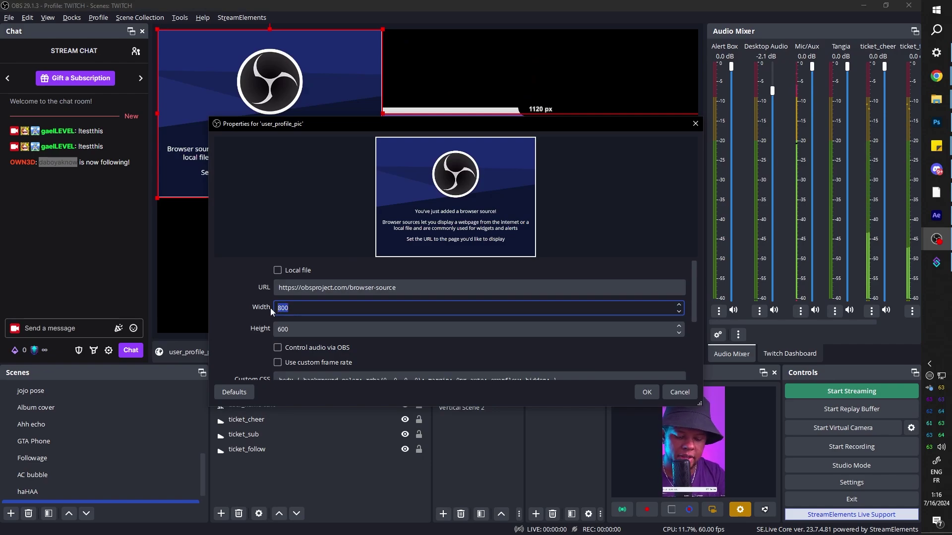
type("300")
key("Tab")
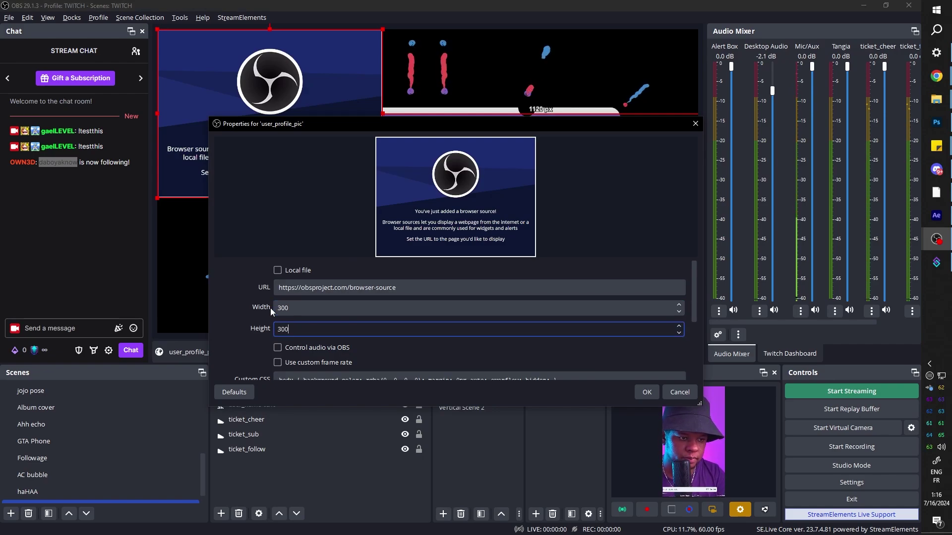
type("300")
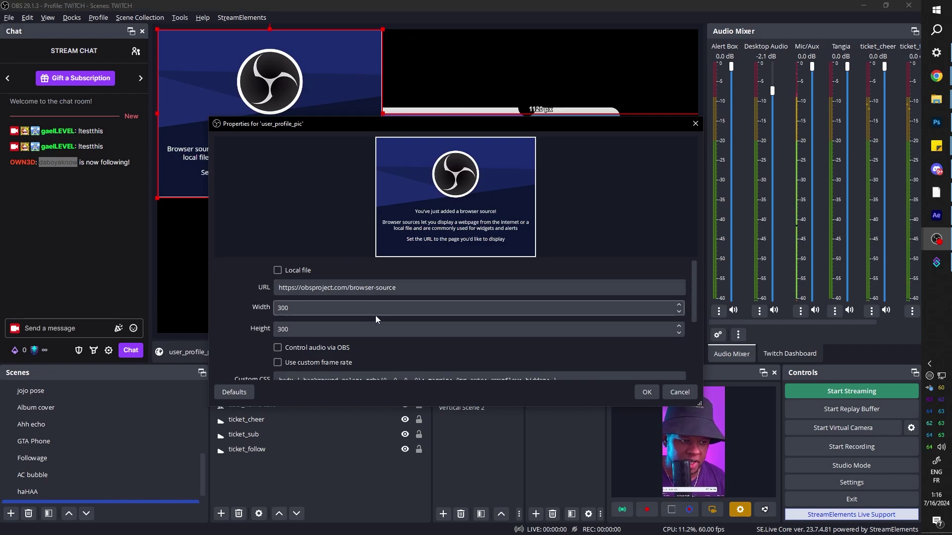
left_click(647, 394)
left_click_drag(174, 67, 463, 199)
Add a circular Advanced Mask filter with a smaller radius, then disable it.
left_click(332, 353)
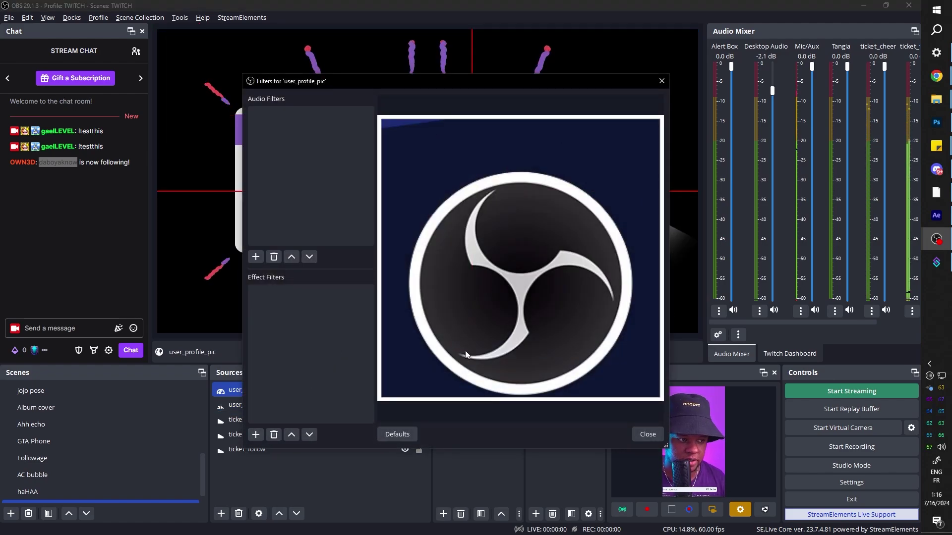
left_click(255, 435)
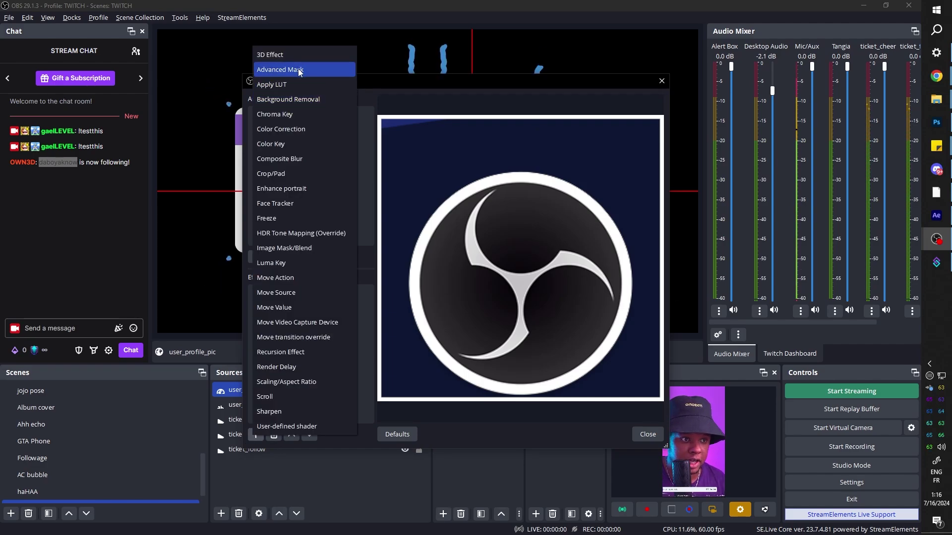
left_click(298, 70)
left_click(430, 278)
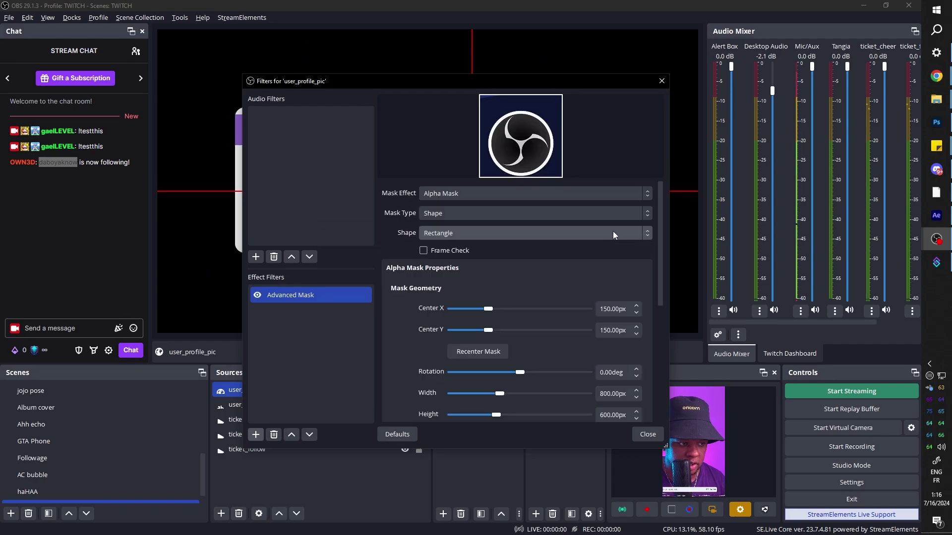
left_click(622, 233)
left_click(511, 258)
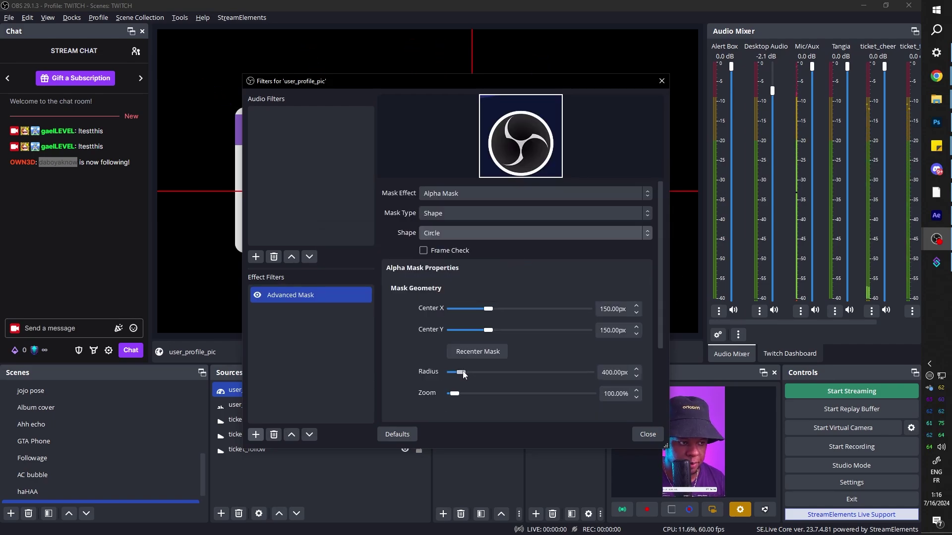
left_click_drag(460, 372, 454, 373)
left_click_drag(335, 85, 451, 37)
left_click(373, 244)
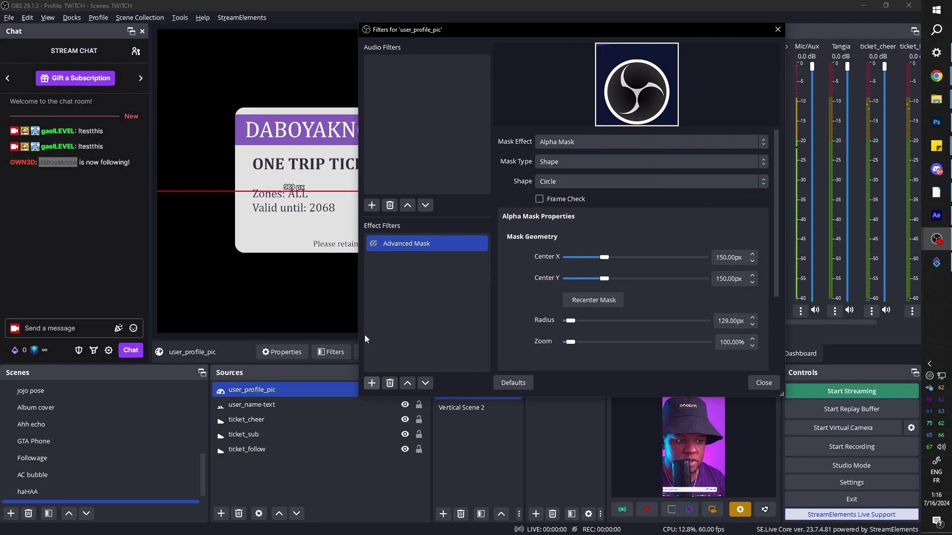
Add a User-defined shader filter loading circle.shader from file.
left_click(372, 383)
left_click(398, 381)
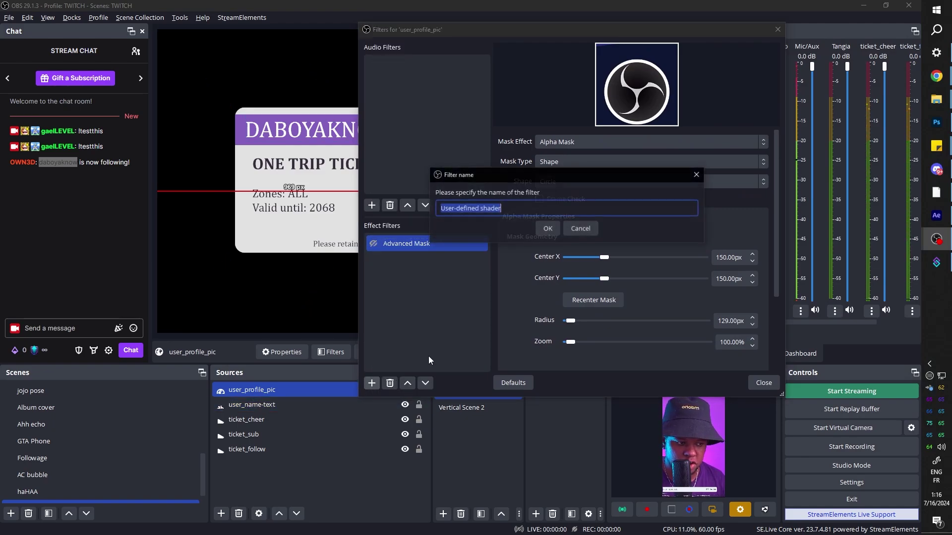
left_click(546, 228)
left_click(574, 241)
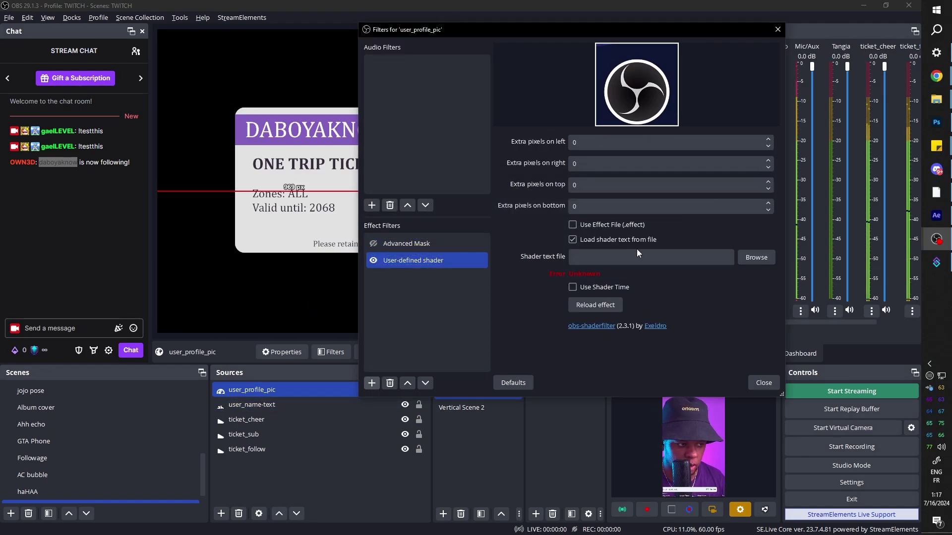
left_click(756, 257)
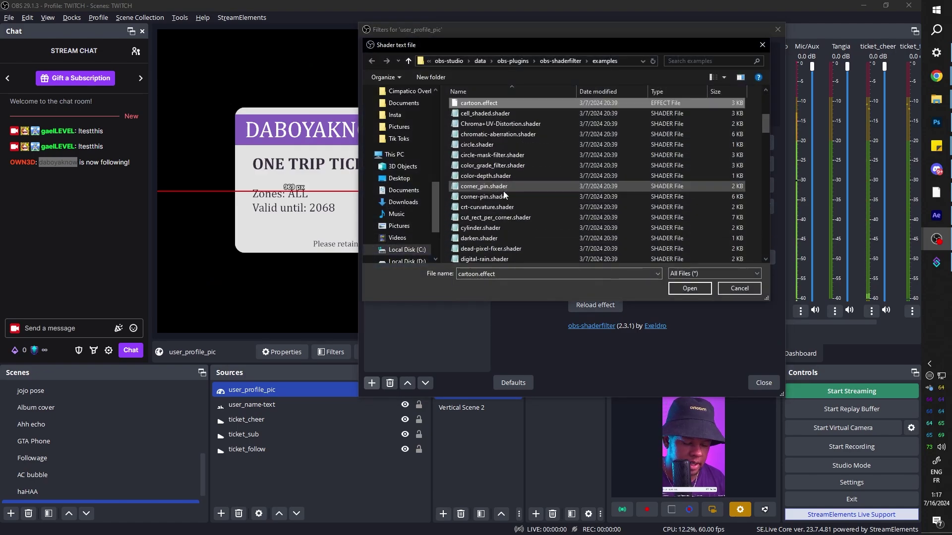
double_click(476, 144)
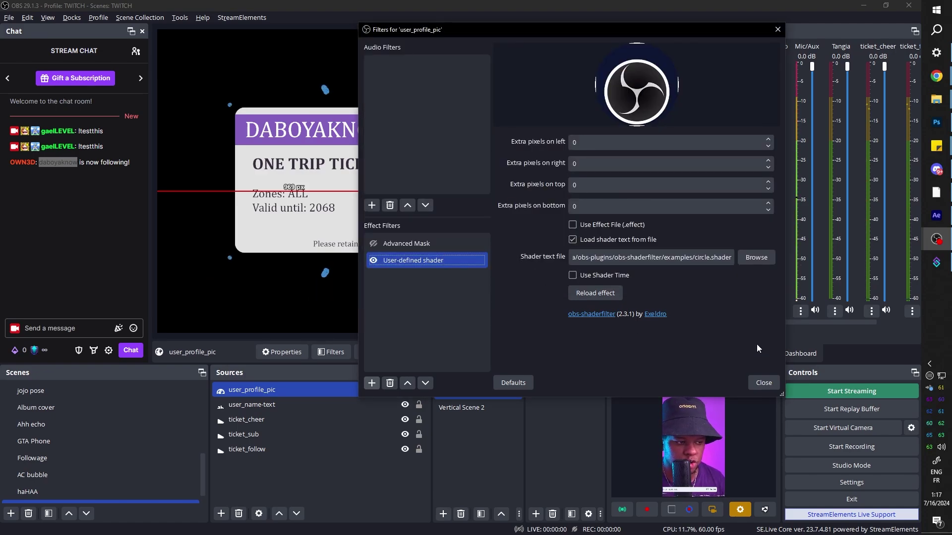
Centre-anchor the profile picture and resize it to 253×253 px over the avatar circle.
left_click(594, 293)
key("Escape")
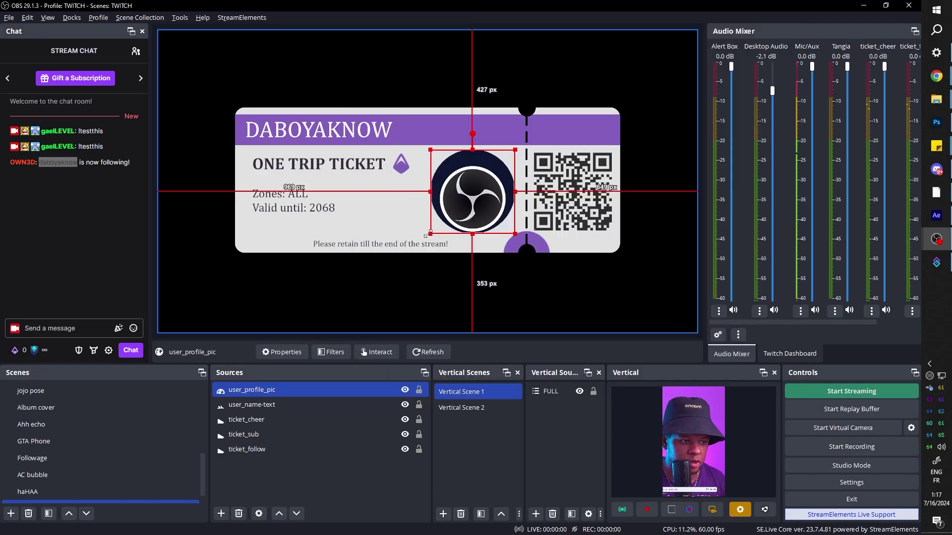
key("ctrl+e")
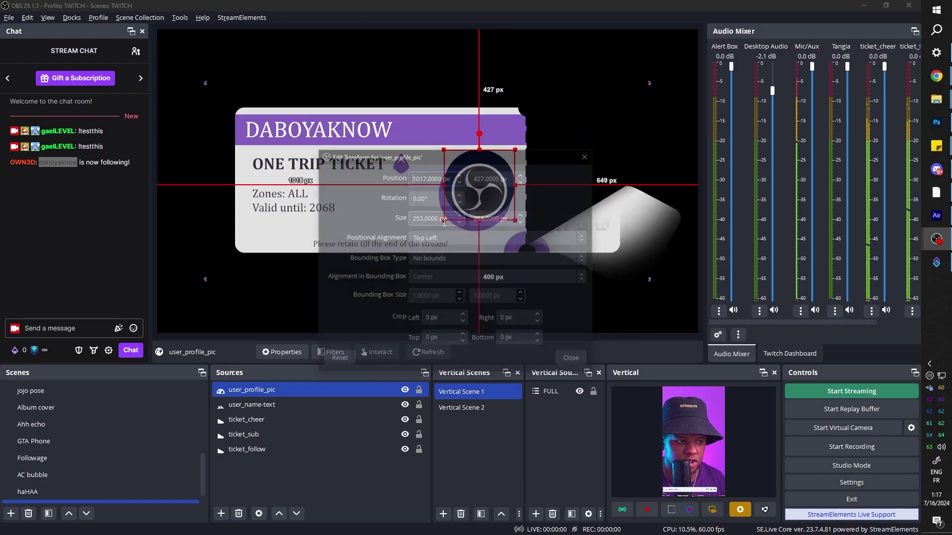
left_click(502, 240)
left_click(435, 290)
key("Escape")
left_click_drag(437, 159, 440, 160)
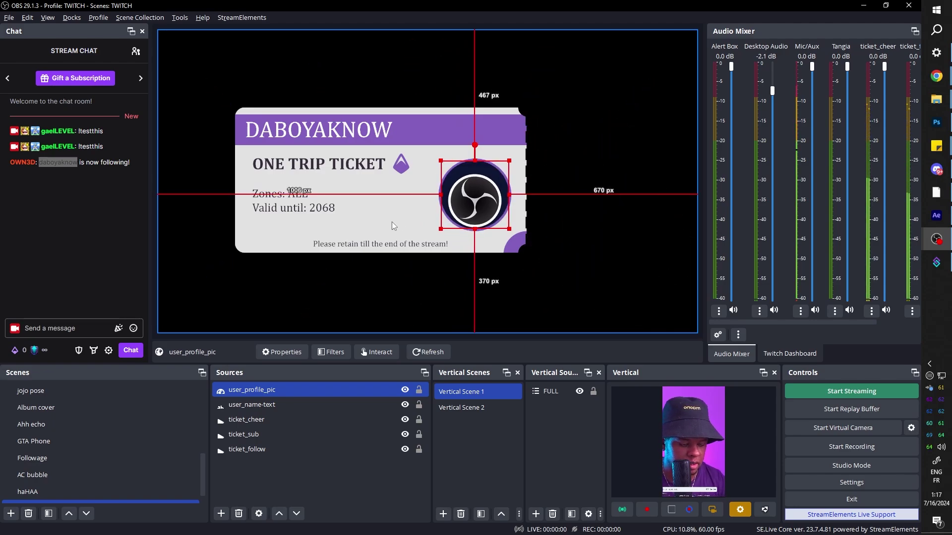
left_click(269, 450)
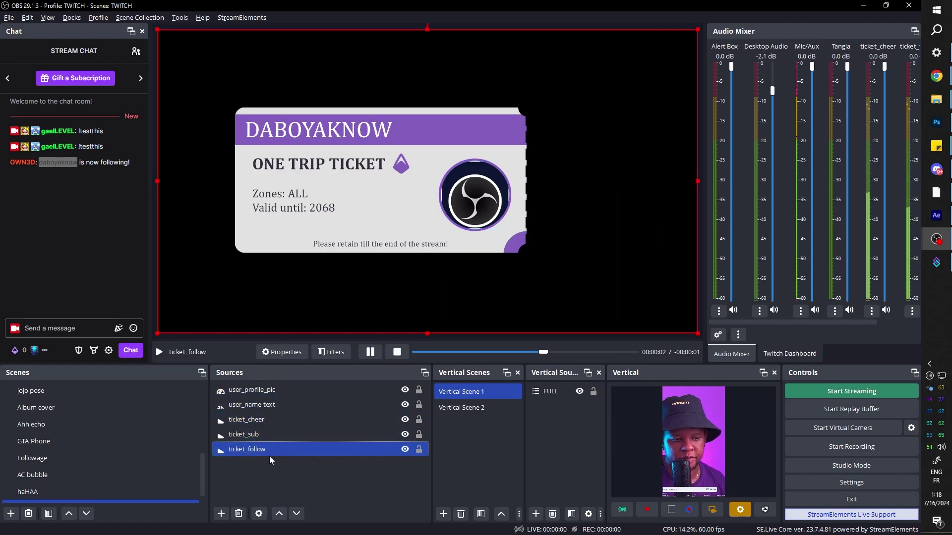
Group the five selected ticket sources as 'Ticket alert group'.
left_click(255, 390, "shift")
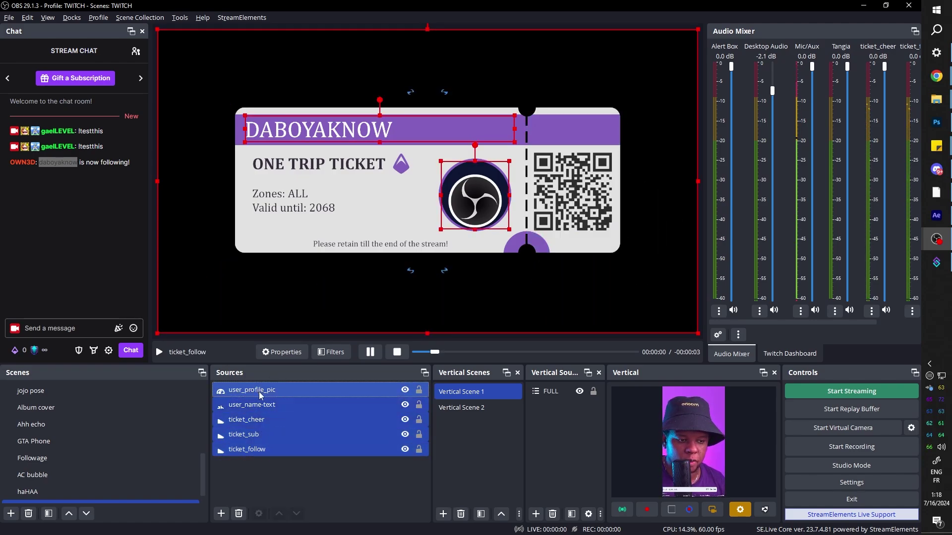
right_click(260, 396)
left_click(296, 30)
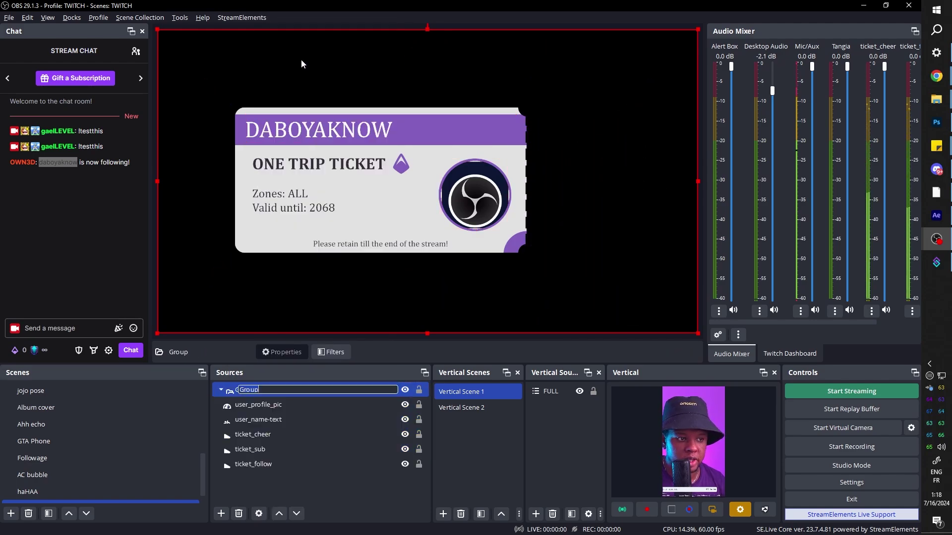
type("Ticket alert group")
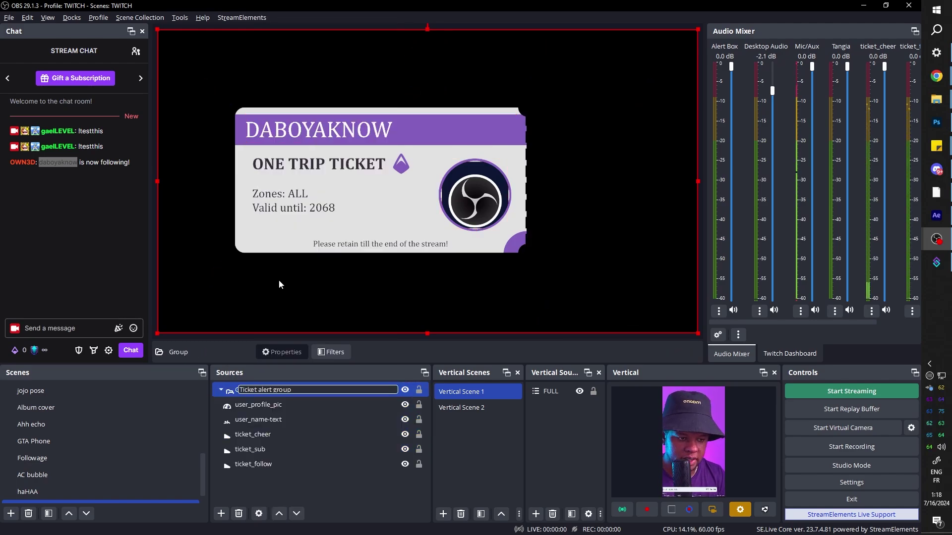
key("Return")
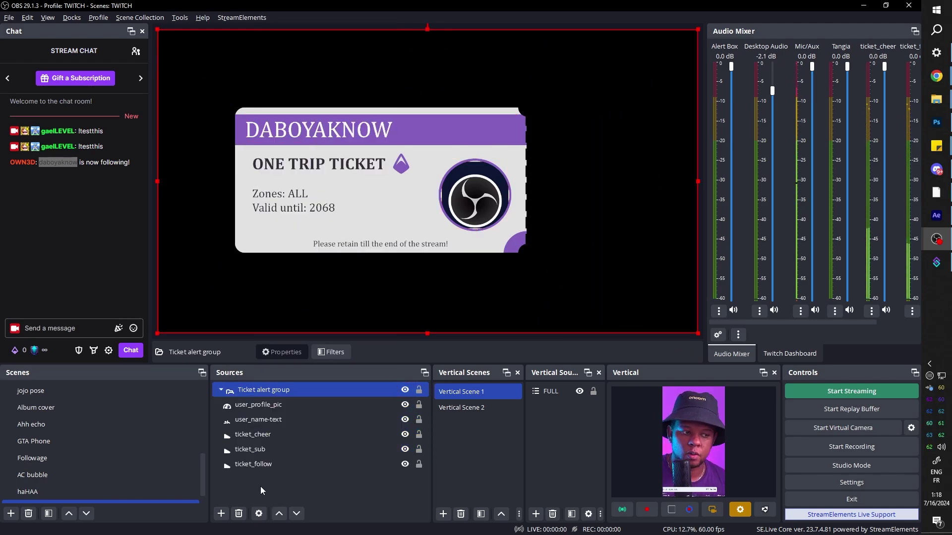
left_click(372, 449)
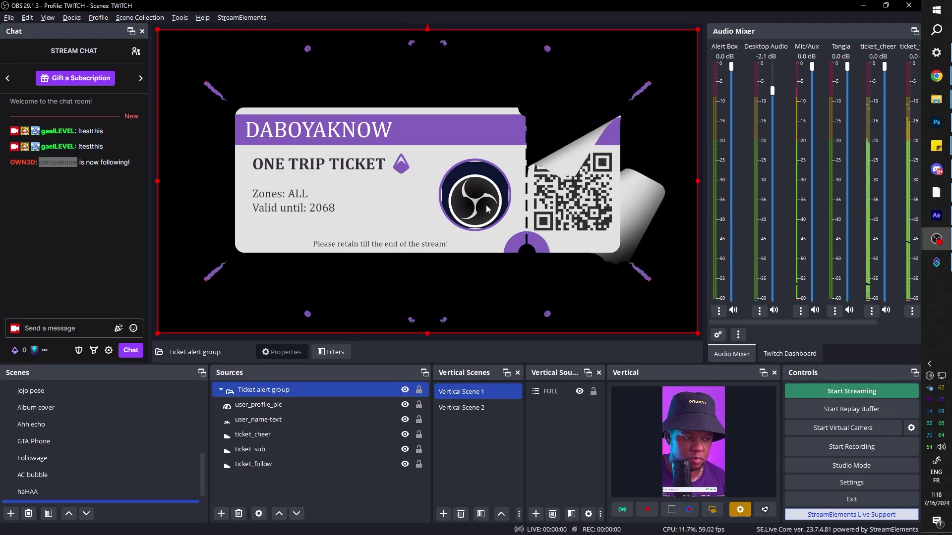
left_click(273, 449)
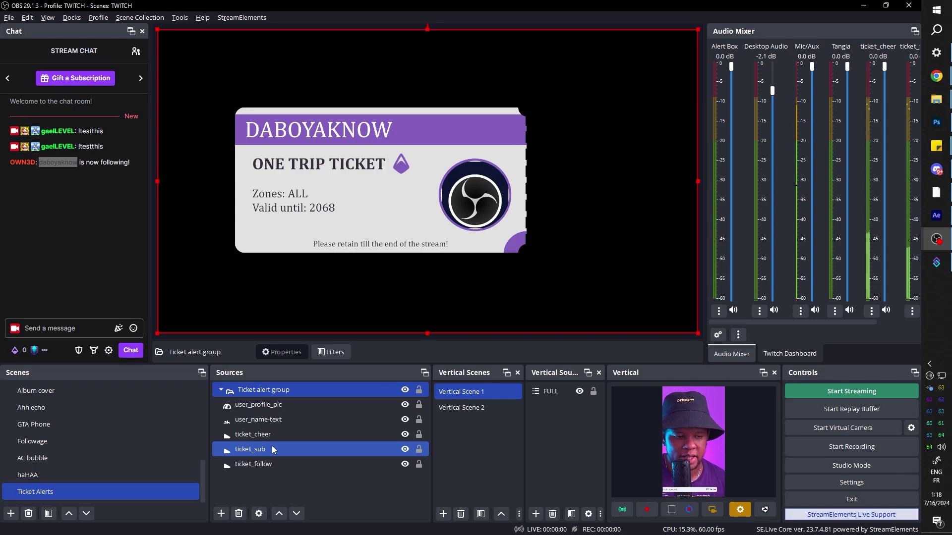
Add a Move Source filter to the Ticket Alerts scene targeting Ticket alert group.
right_click(58, 493)
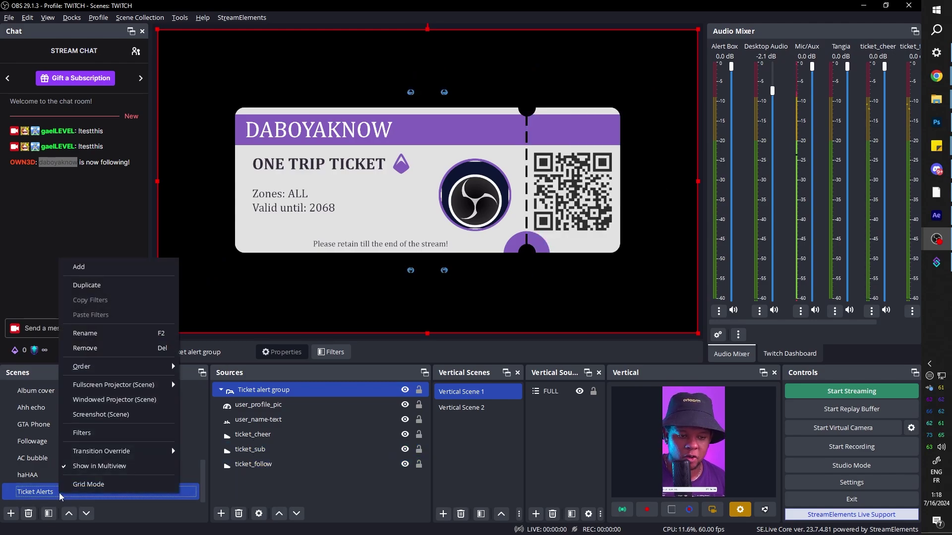
left_click(101, 435)
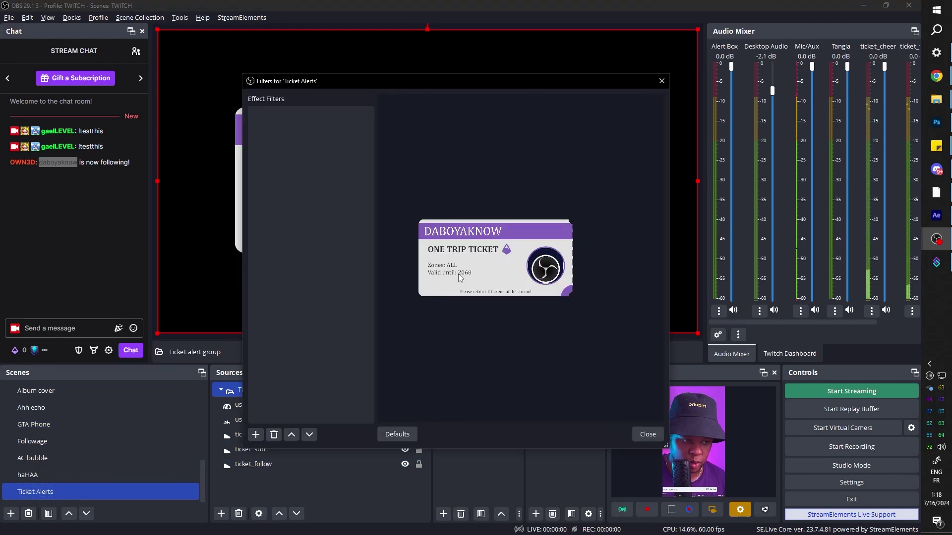
left_click(256, 434)
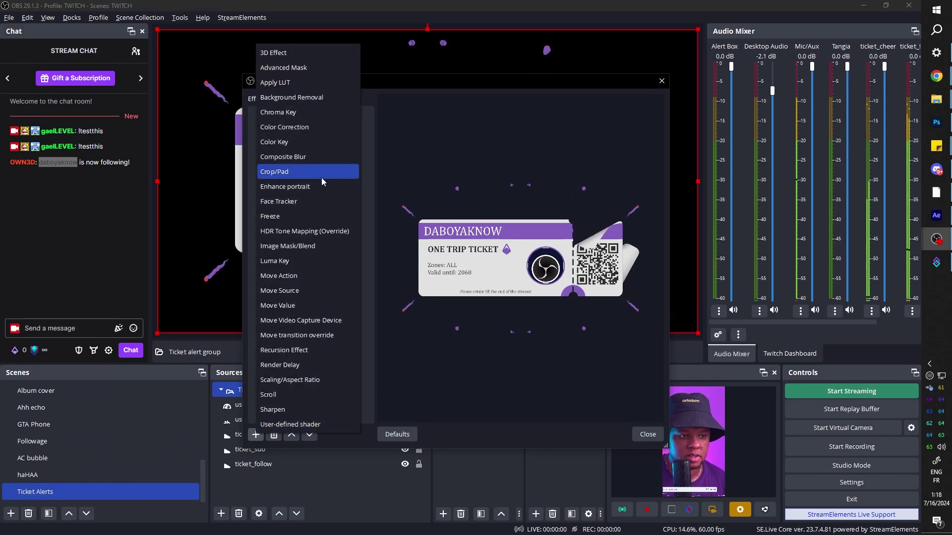
left_click(307, 294)
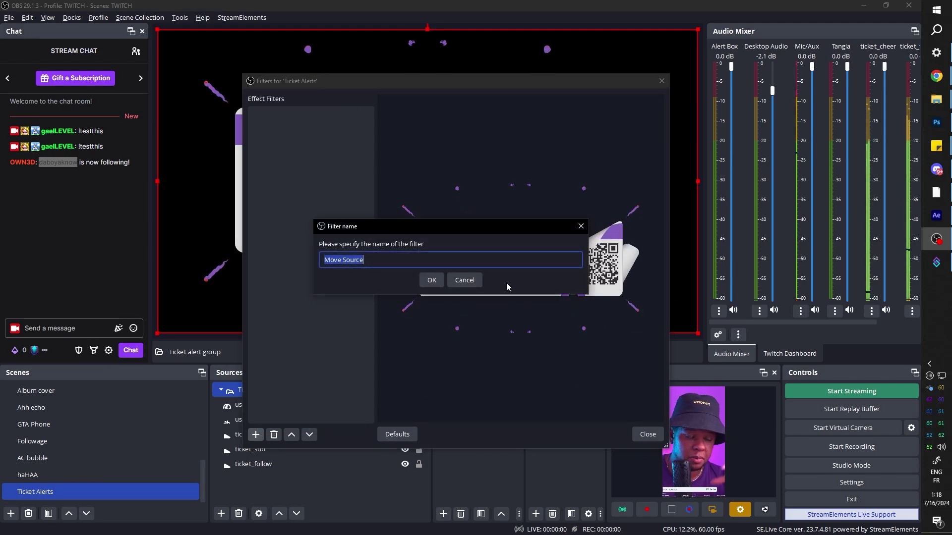
left_click(432, 280)
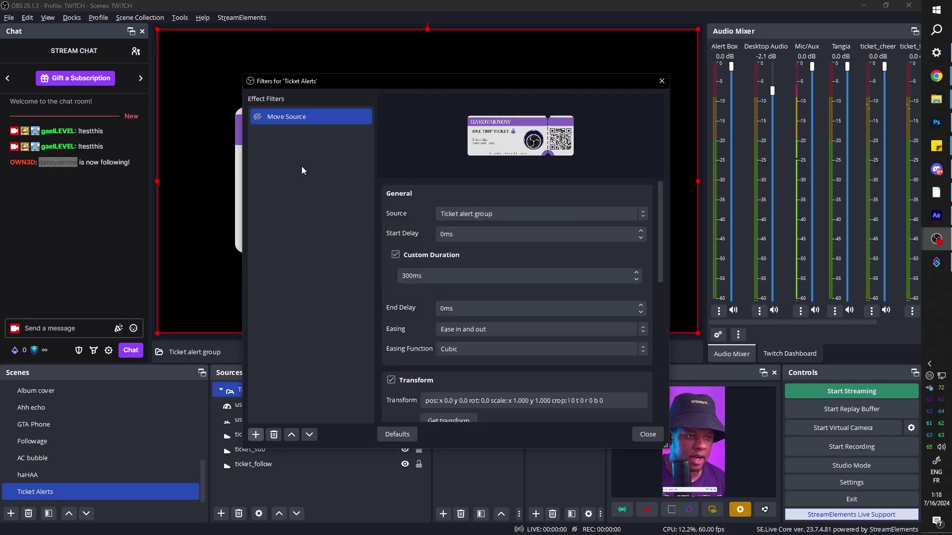
right_click(289, 117)
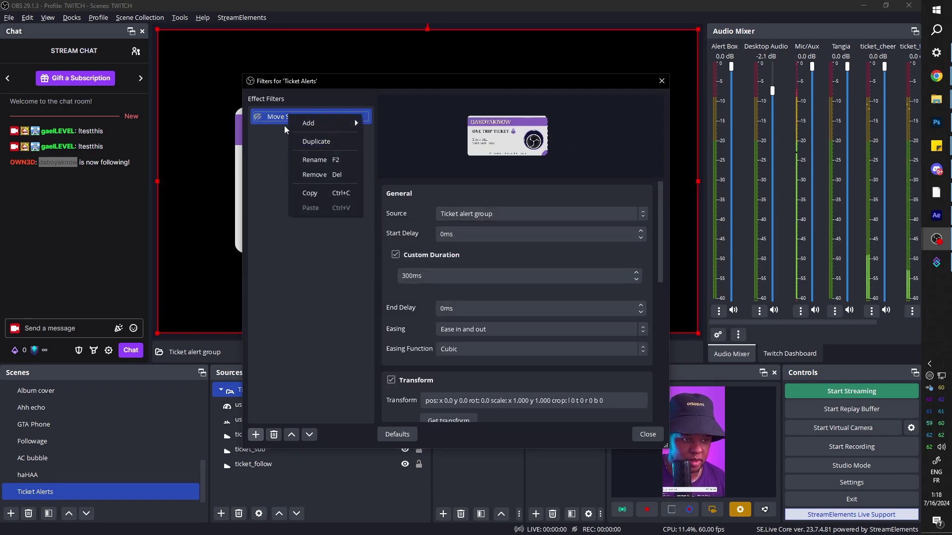
Rename the Move Source filter to Pos1.
left_click(303, 164)
type("Pos1")
key("Return")
Shrink the ticket group, tilt it counter-clockwise and push it below the frame.
left_click_drag(402, 81, 891, 109)
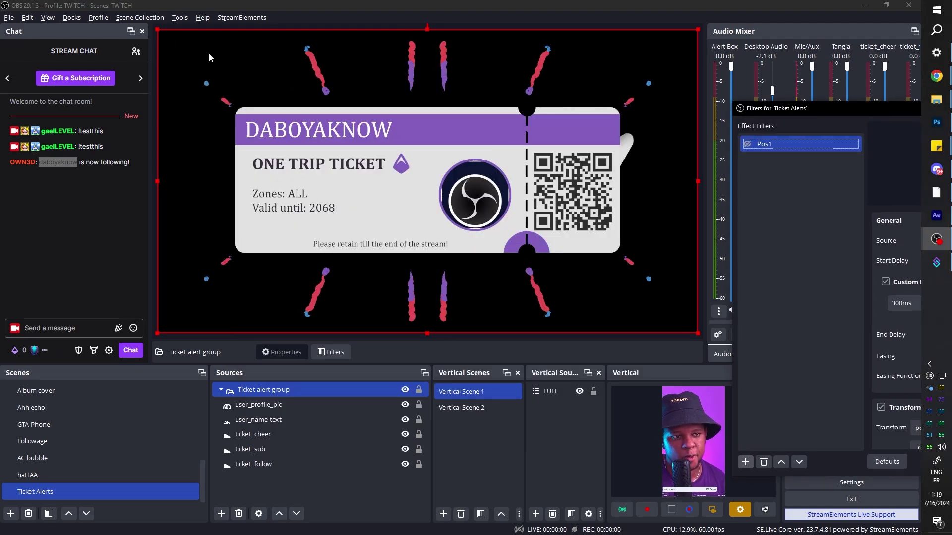
left_click(160, 31)
left_click_drag(157, 30, 593, 206)
left_click_drag(517, 264, 475, 218)
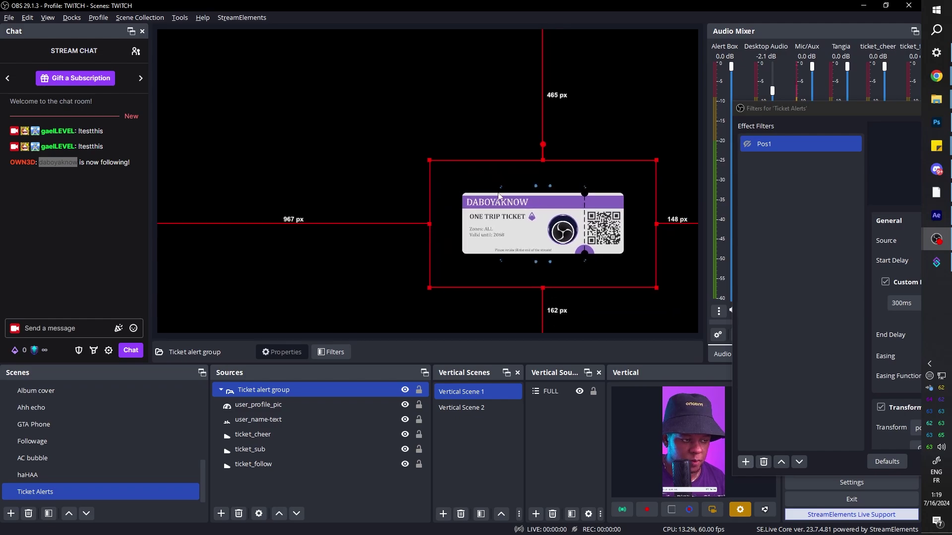
left_click(535, 142)
left_click(544, 144)
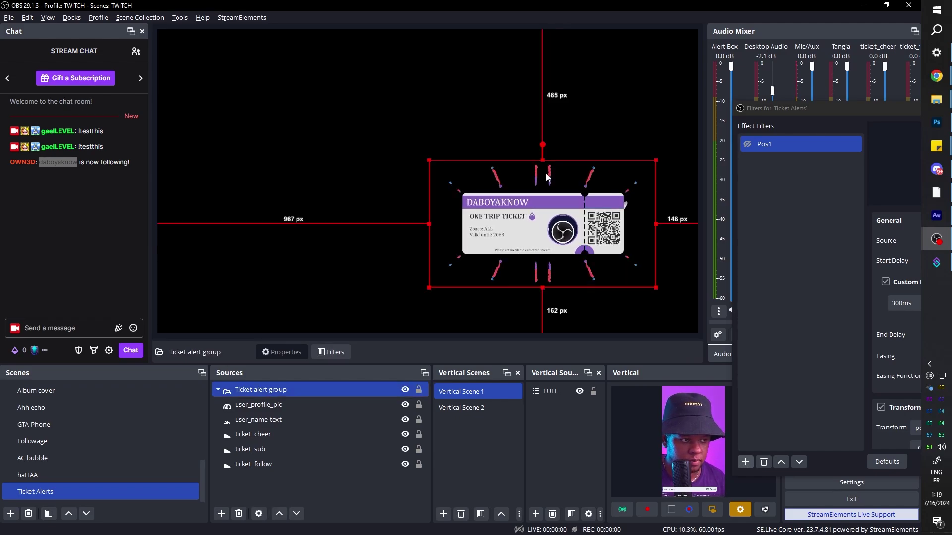
left_click_drag(544, 144, 490, 158)
left_click_drag(570, 130, 557, 355)
Set Pos1 to 10ms with No easing and store the transform (828.4, 1580.9, rotation -38.4).
left_click_drag(834, 108, 488, 71)
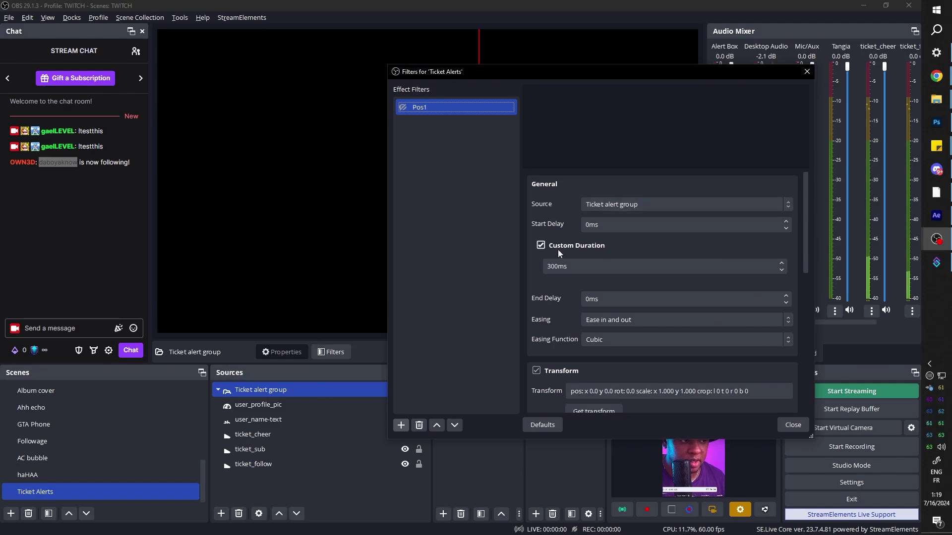
left_click_drag(551, 266, 546, 266)
type("1")
left_click(552, 287)
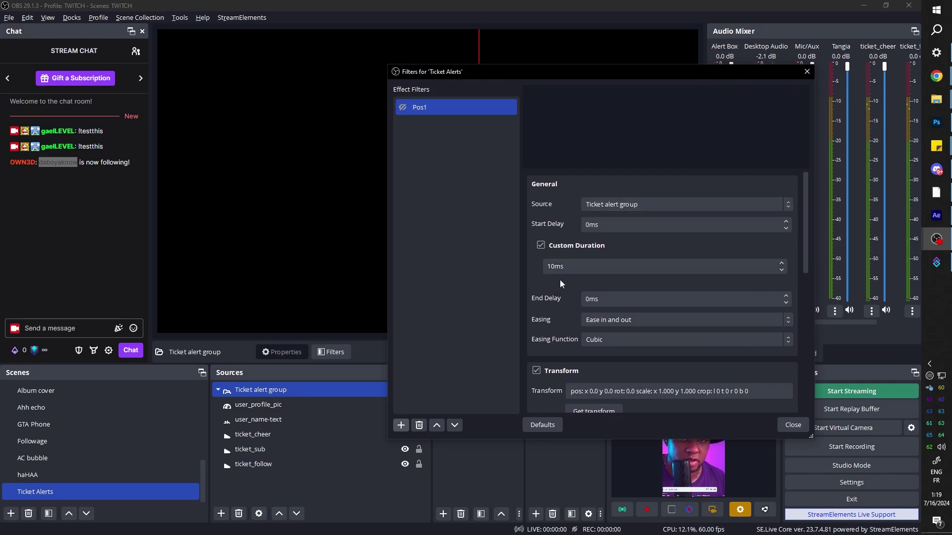
scroll(560, 279, "down", 1)
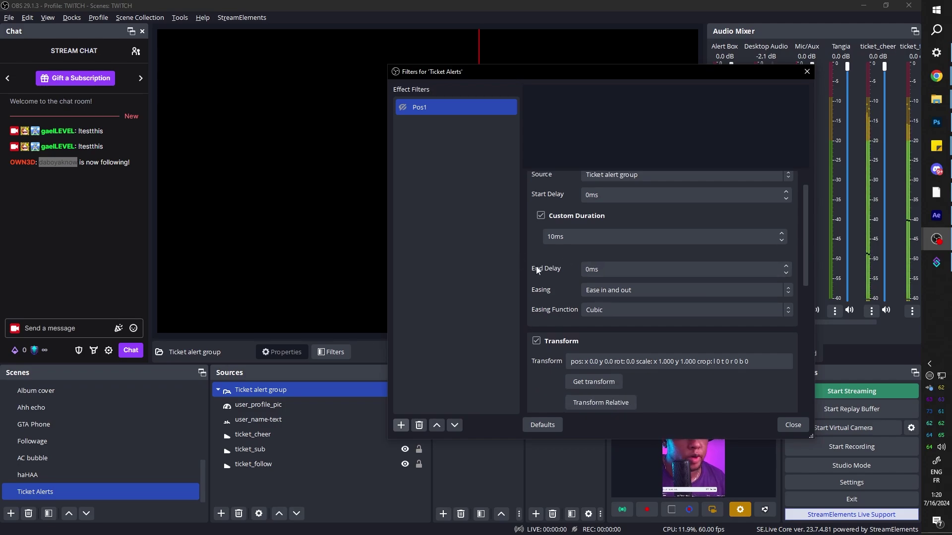
left_click(605, 290)
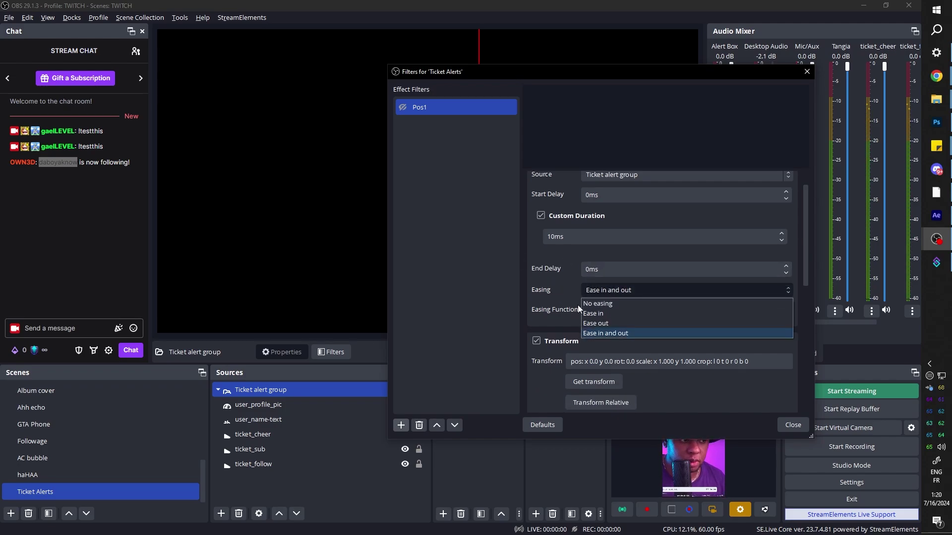
left_click(603, 305)
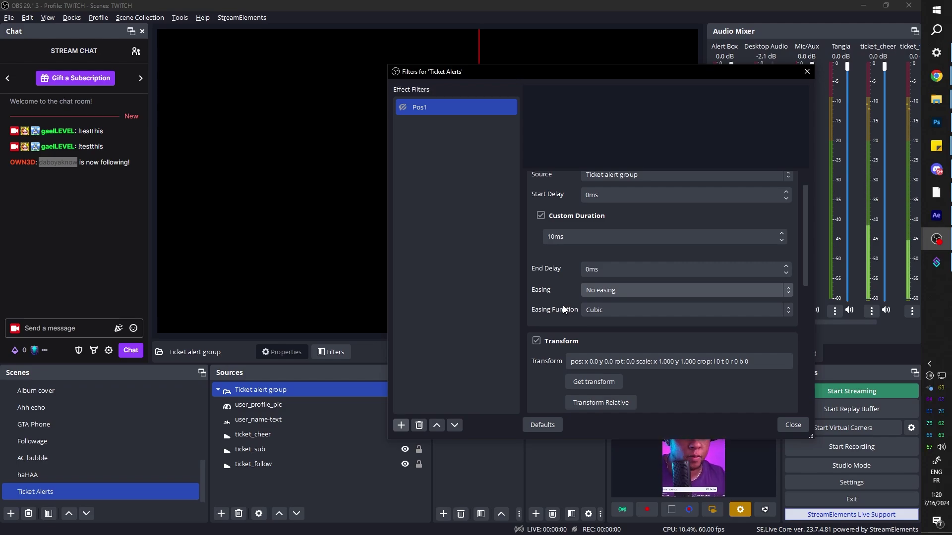
scroll(563, 306, "down", 2)
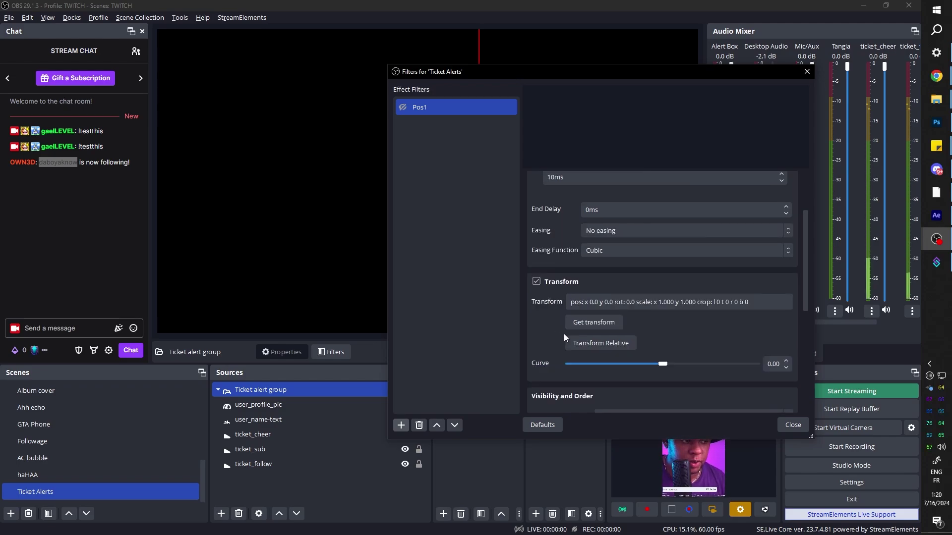
left_click(585, 327)
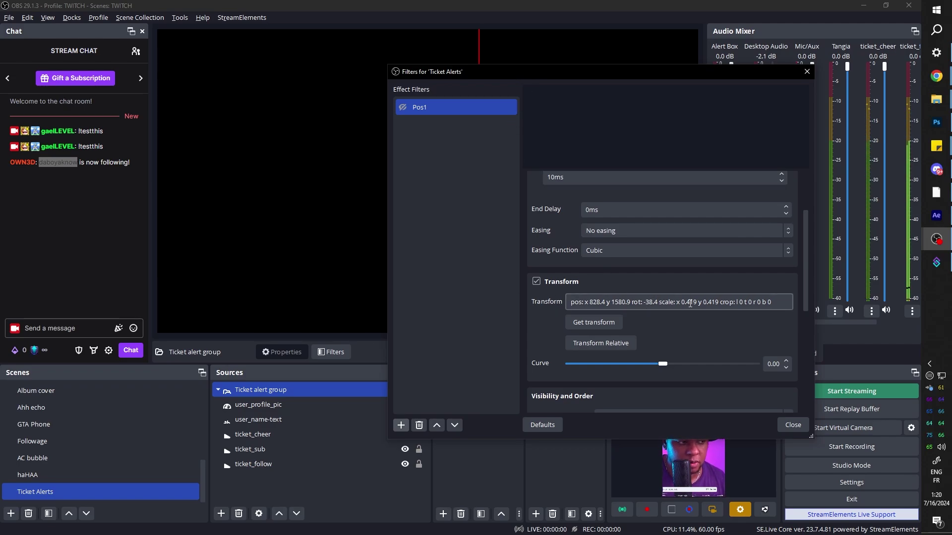
Duplicate the Pos1 filter and name the copy Pos 2.
left_click_drag(545, 72, 767, 75)
right_click(653, 112)
left_click(675, 139)
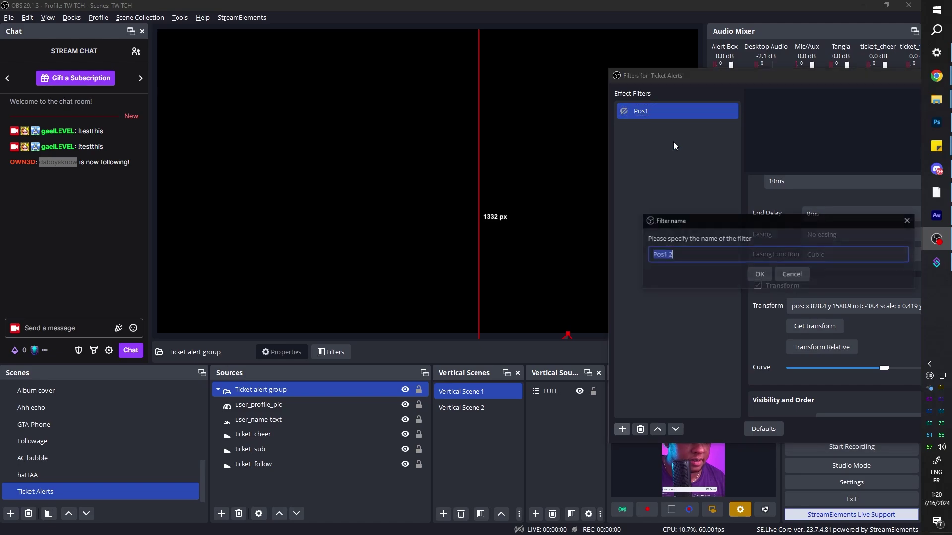
left_click(680, 256)
key("BackSpace")
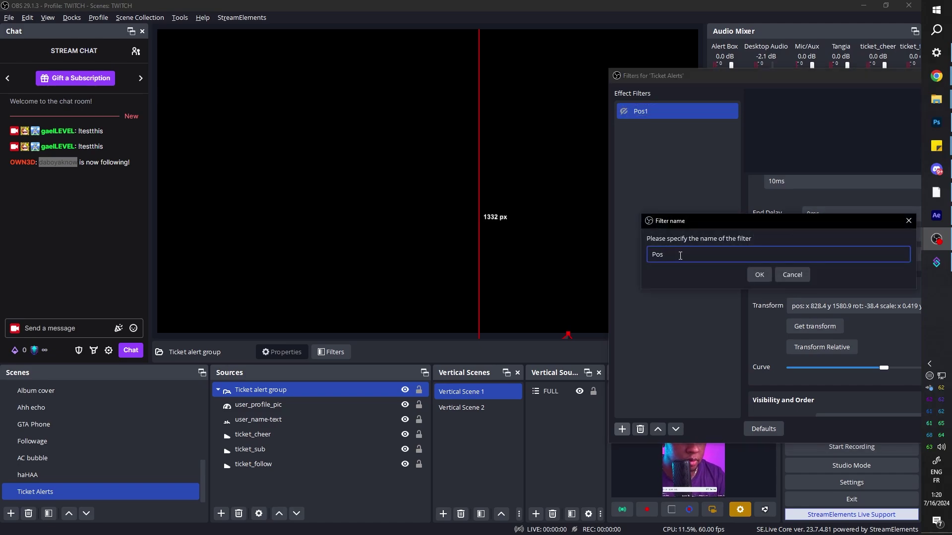
type("2")
key("Return")
Move the ticket group up into the frame and rotate it nearly level.
left_click_drag(629, 292, 589, 86)
left_click_drag(492, 140, 574, 98)
left_click_drag(536, 175, 538, 161)
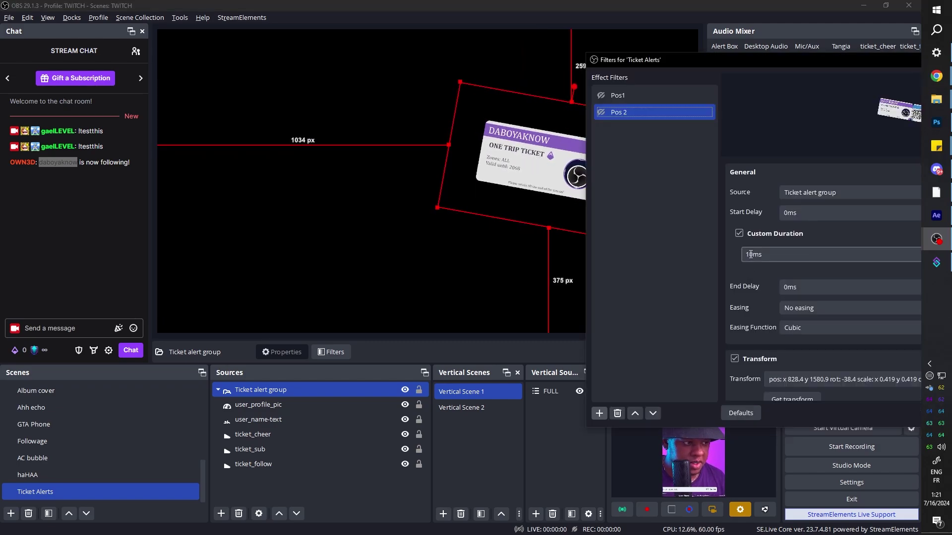
Set Pos 2 to 1000ms with Ease out and the Quartic function, comparing easing types in the browser.
left_click(749, 254)
type("00")
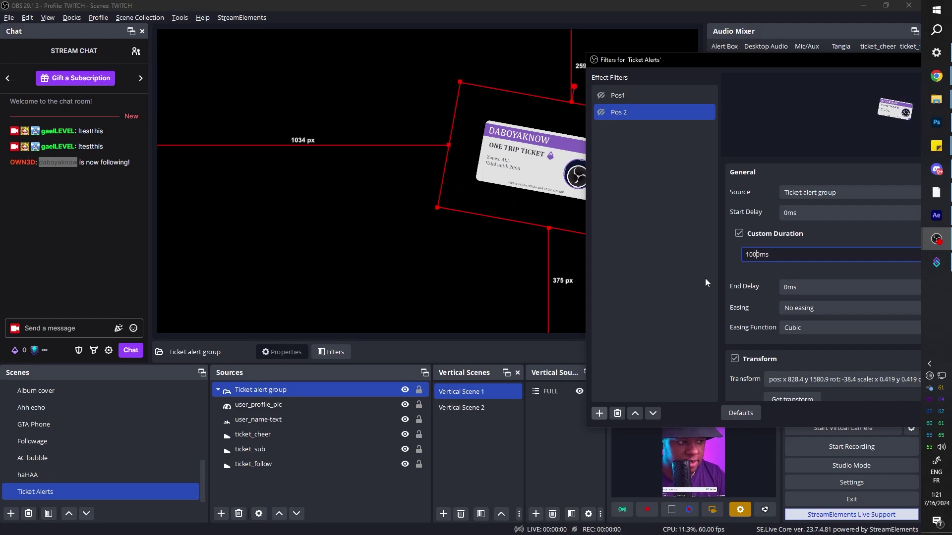
left_click(548, 192)
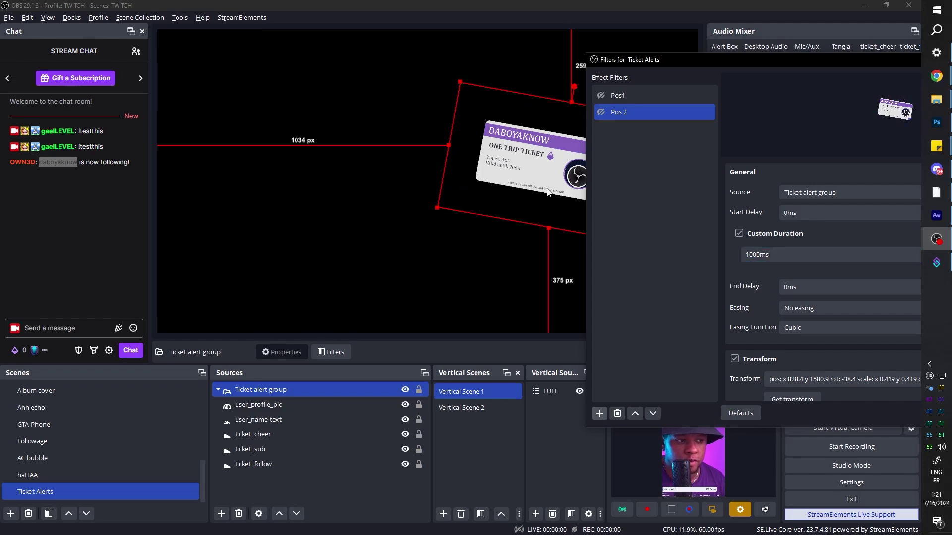
left_click(797, 312)
left_click(773, 343)
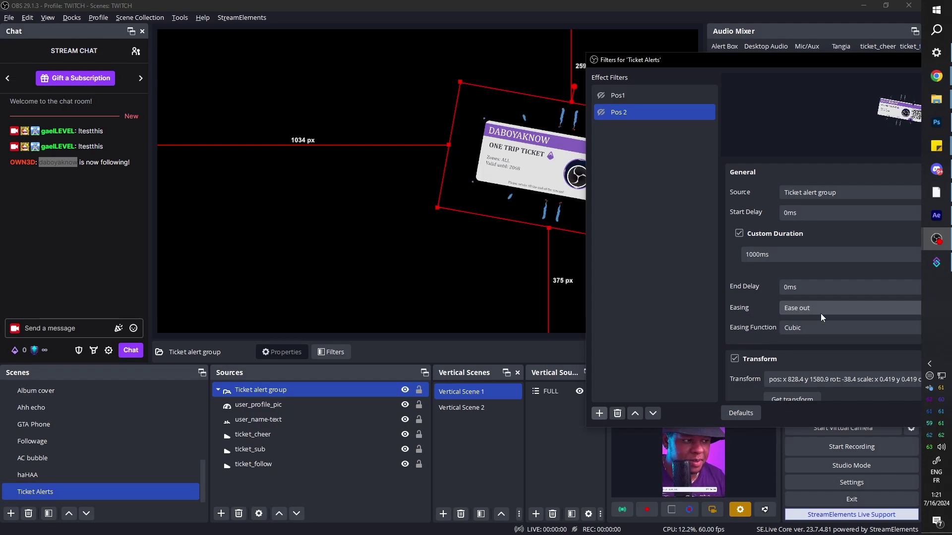
left_click(803, 329)
left_click(778, 359)
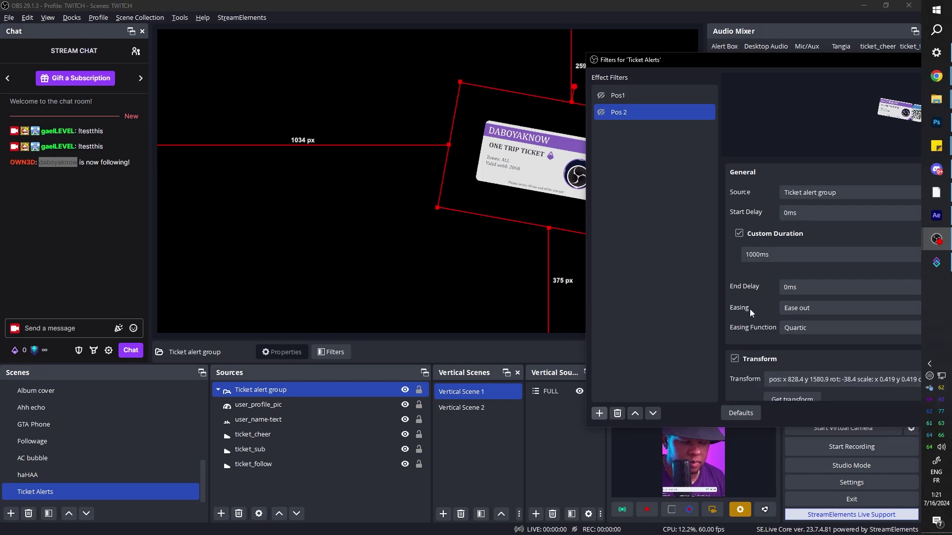
left_click(935, 77)
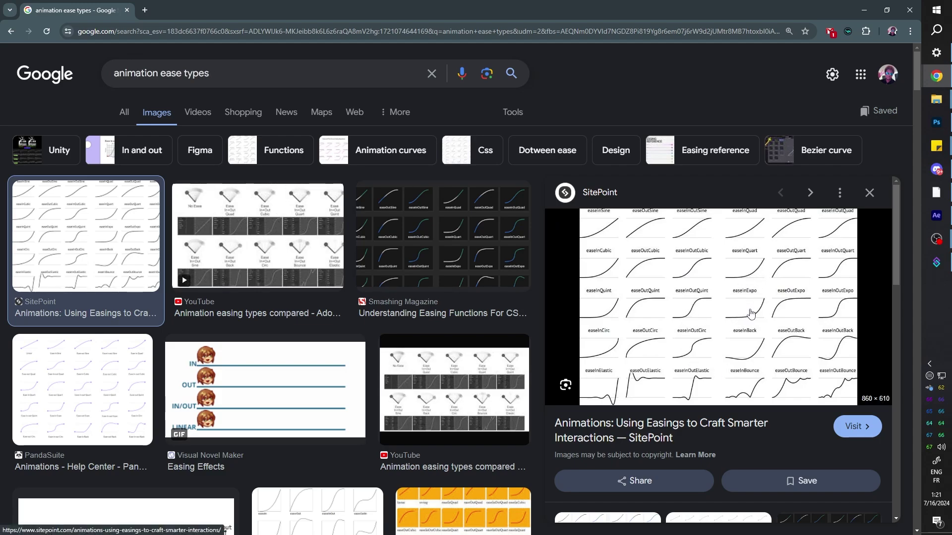
key("alt+Tab")
Store Pos 2's transform, then move and rotate the ticket group down-right off-screen.
left_click(776, 253)
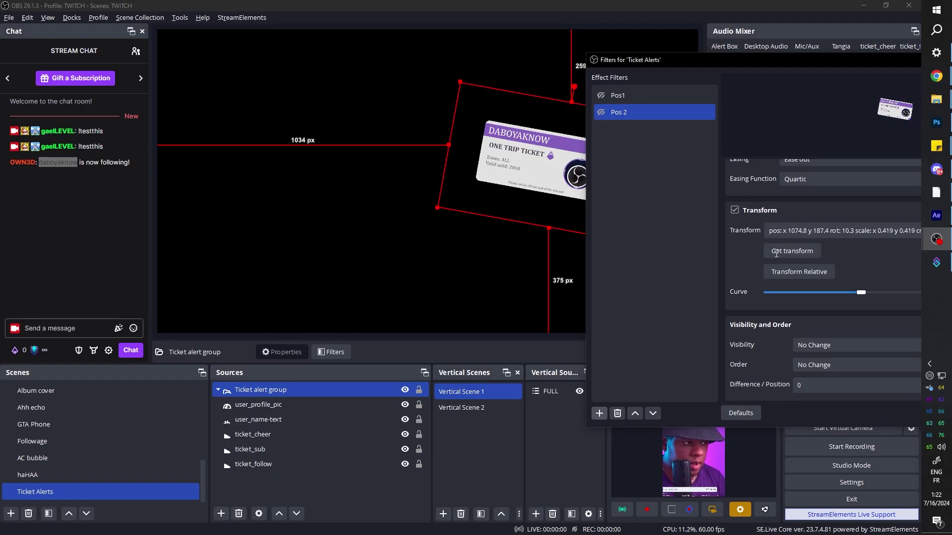
left_click_drag(670, 62, 876, 148)
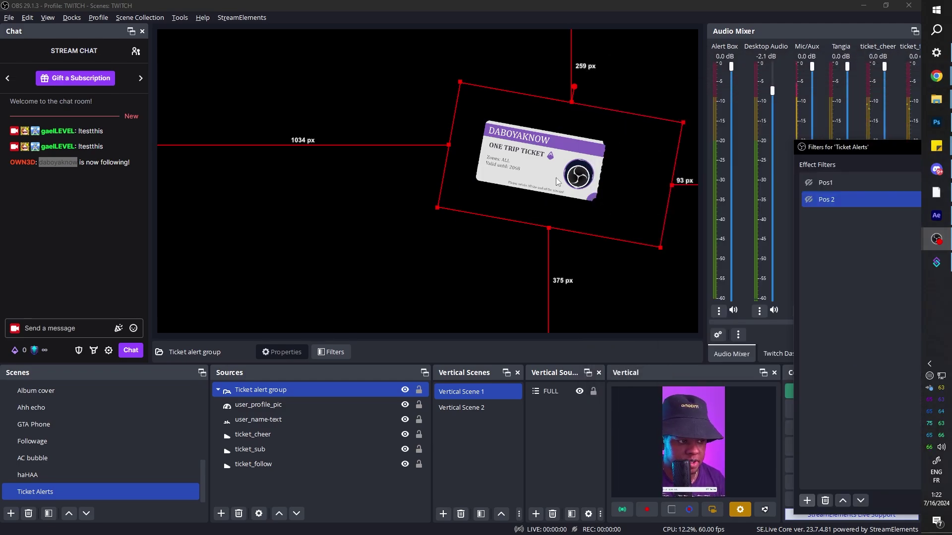
left_click_drag(546, 152, 601, 329)
left_click_drag(628, 260, 615, 347)
left_click_drag(862, 152, 682, 130)
Duplicate the Pos 2 filter and name the copy Pos 3.
right_click(660, 184)
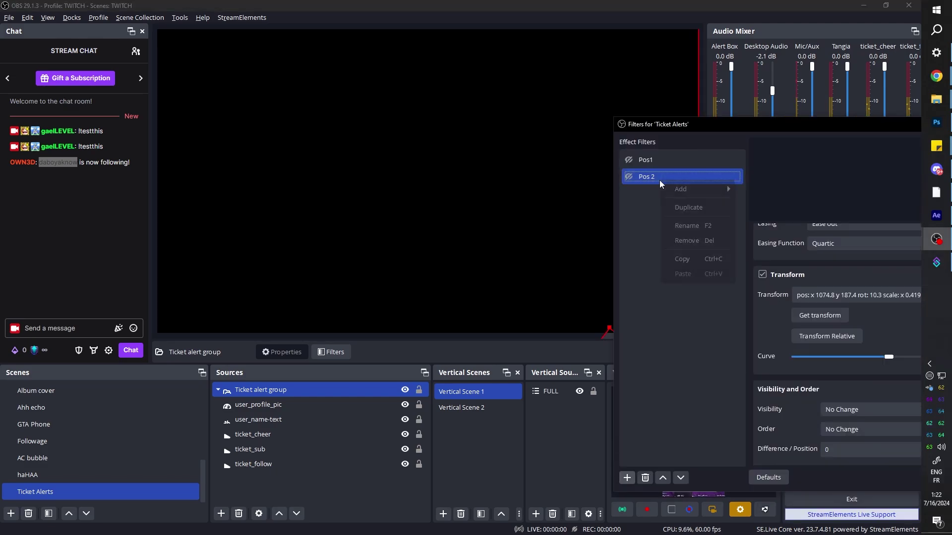
left_click(676, 208)
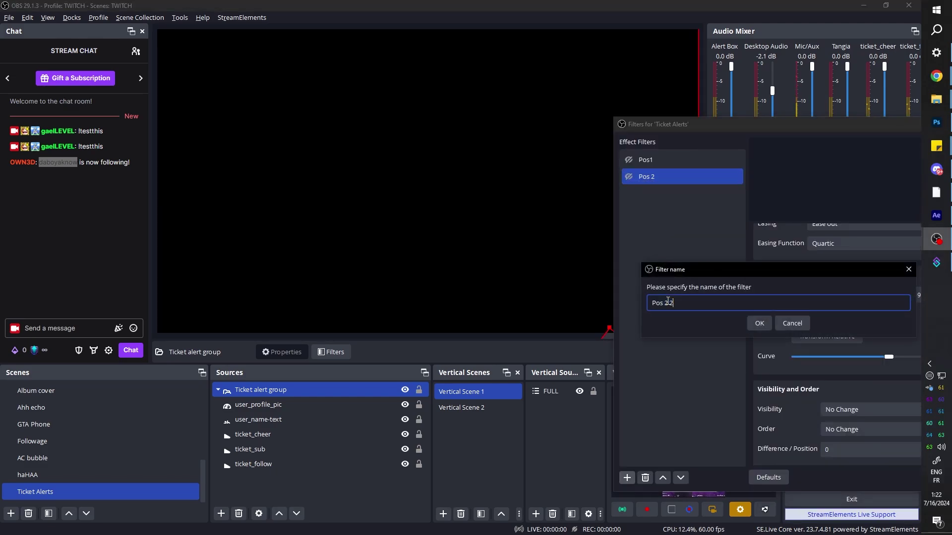
key("BackSpace")
key("BackSpace")
key("BackSpace")
type("3")
key("Return")
Set Pos 3's easing to Ease in with the Cubic function.
left_click_drag(751, 125, 586, 52)
scroll(724, 248, "down", 5)
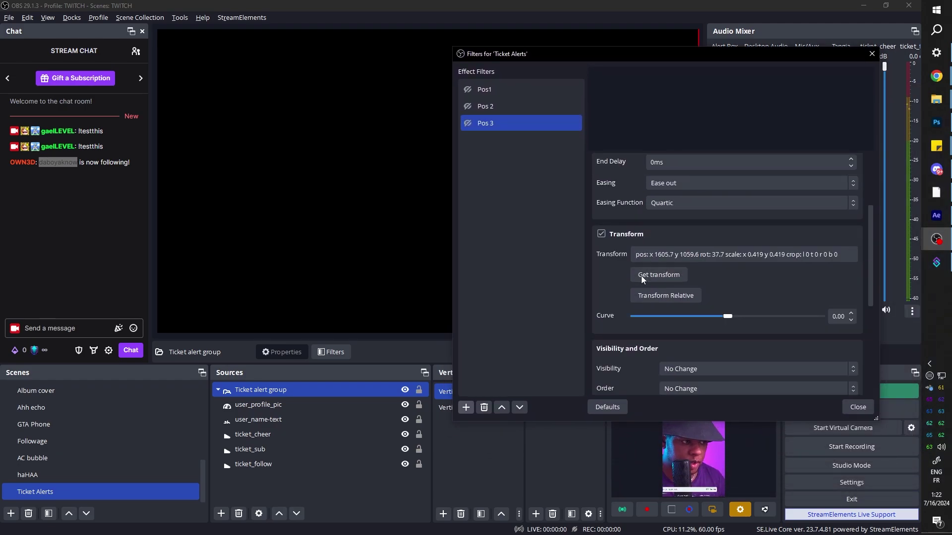
left_click(665, 184)
left_click(673, 212)
left_click(697, 204)
left_click(662, 226)
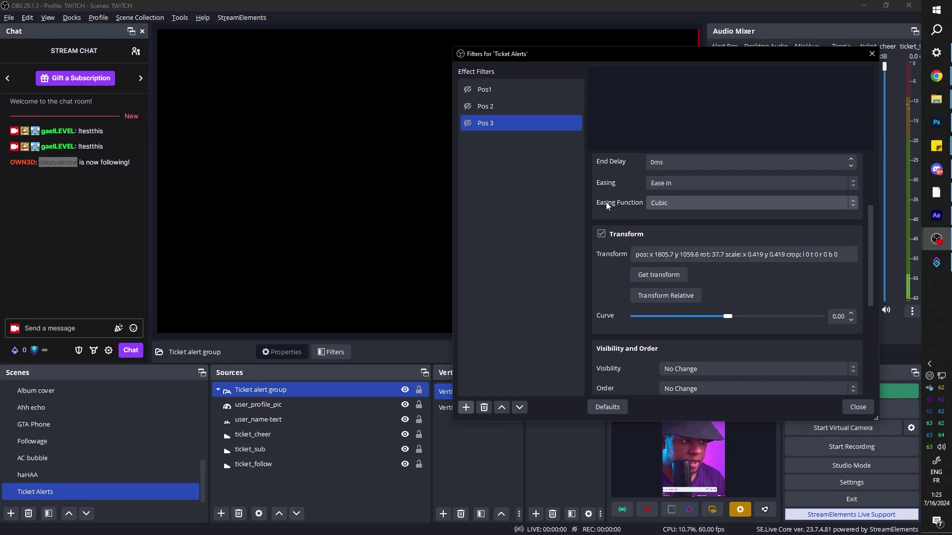
scroll(591, 249, "down", 3)
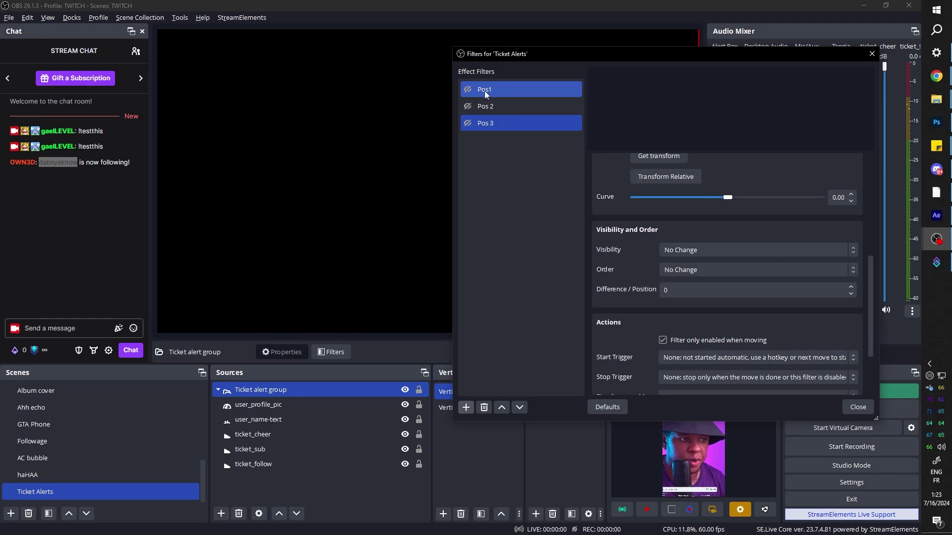
Make Pos1 show the group at movement end and chain Pos 2 as its next move.
left_click(498, 91)
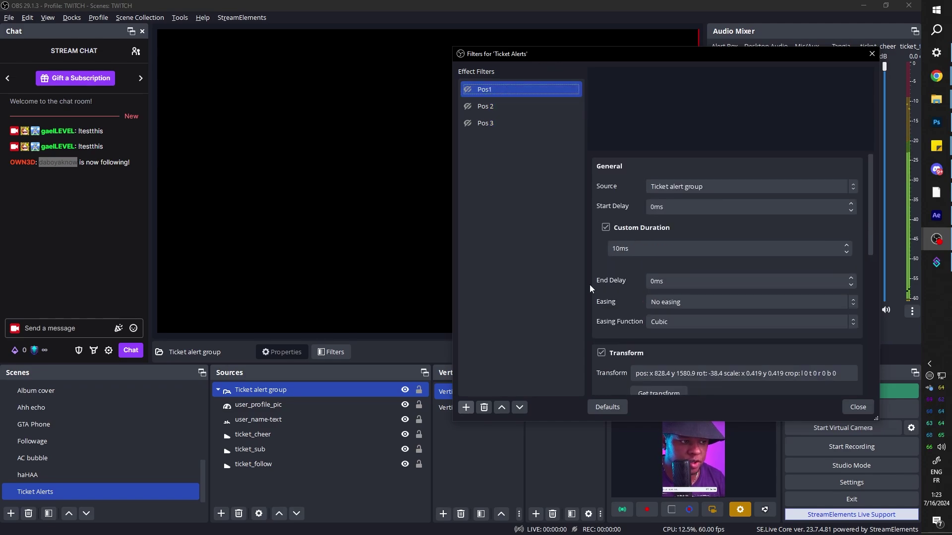
scroll(589, 285, "down", 4)
scroll(589, 284, "down", 5)
scroll(589, 285, "up", 4)
left_click(689, 283)
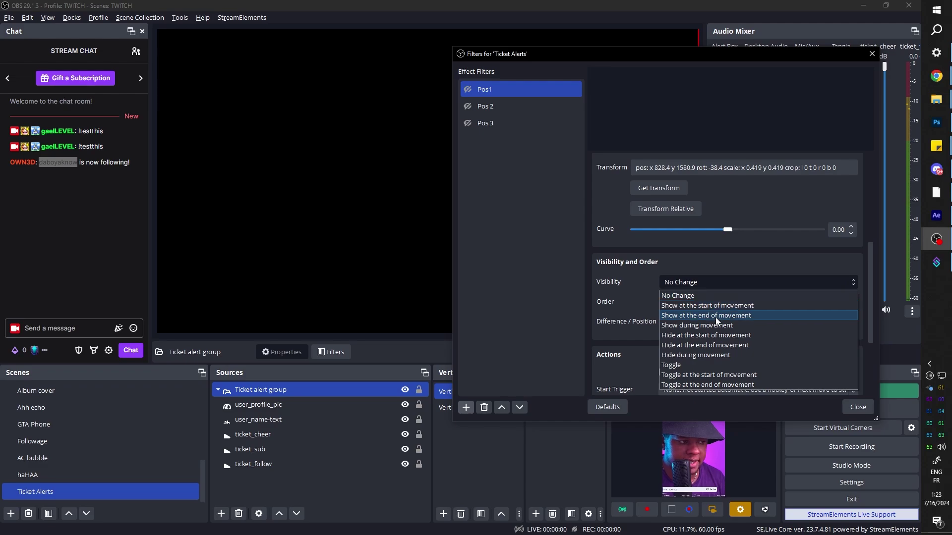
left_click(716, 317)
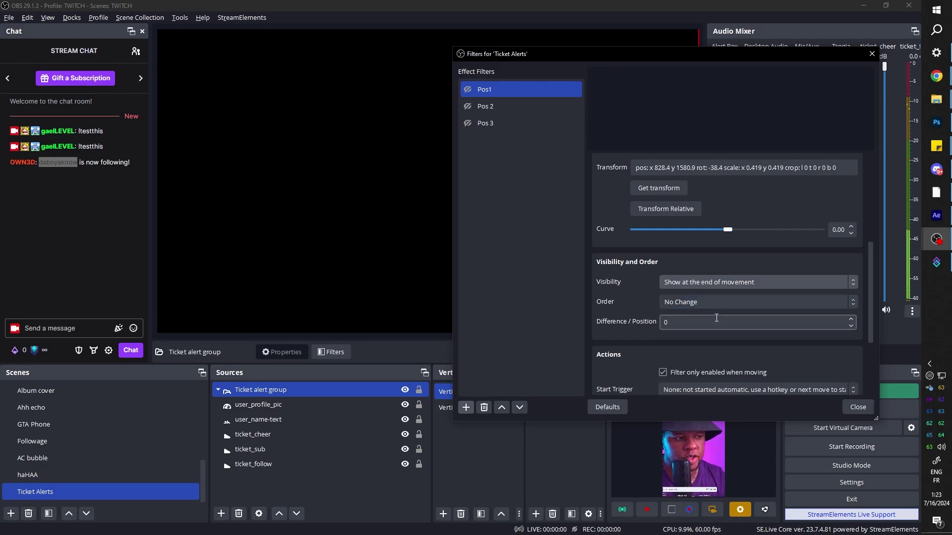
scroll(591, 275, "down", 3)
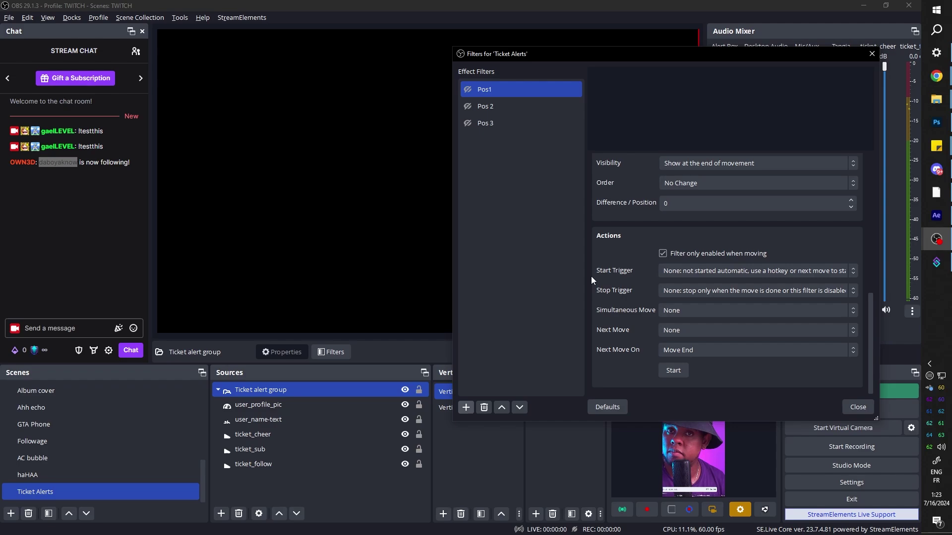
left_click(705, 334)
left_click(687, 373)
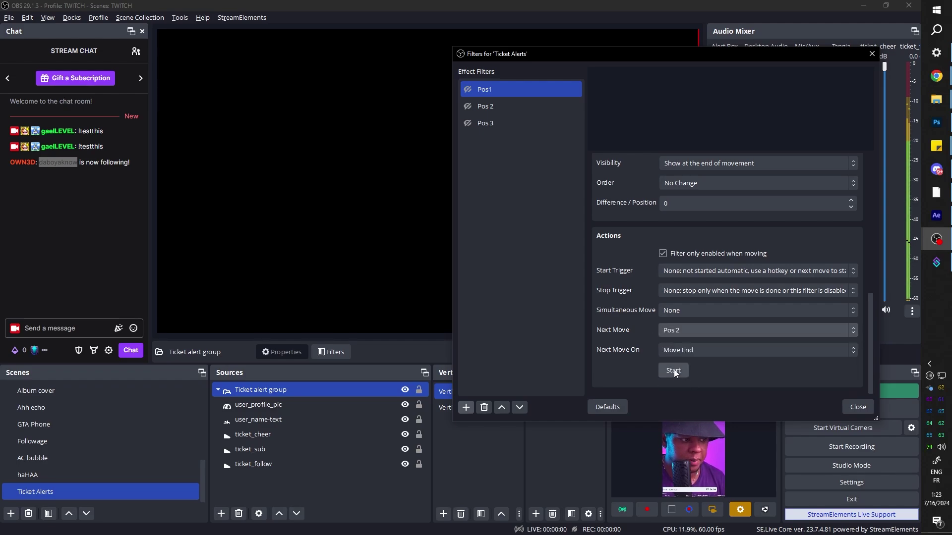
Set Pos 3 as the next move after Pos 2.
left_click(672, 370)
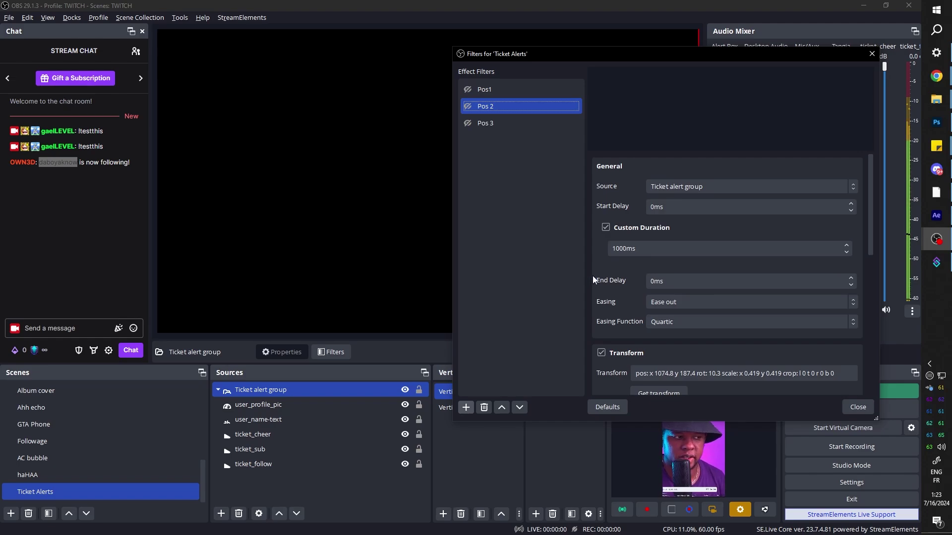
scroll(593, 278, "down", 5)
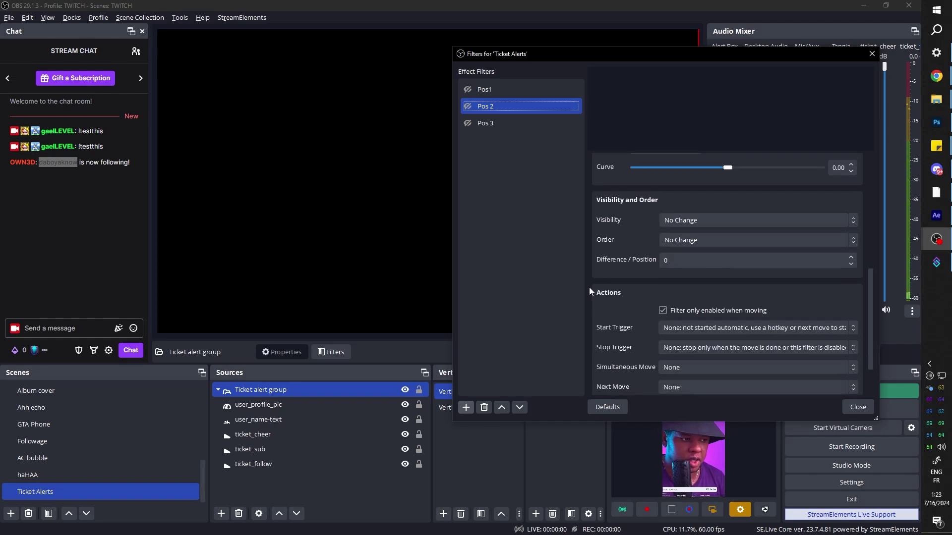
scroll(589, 287, "up", 10)
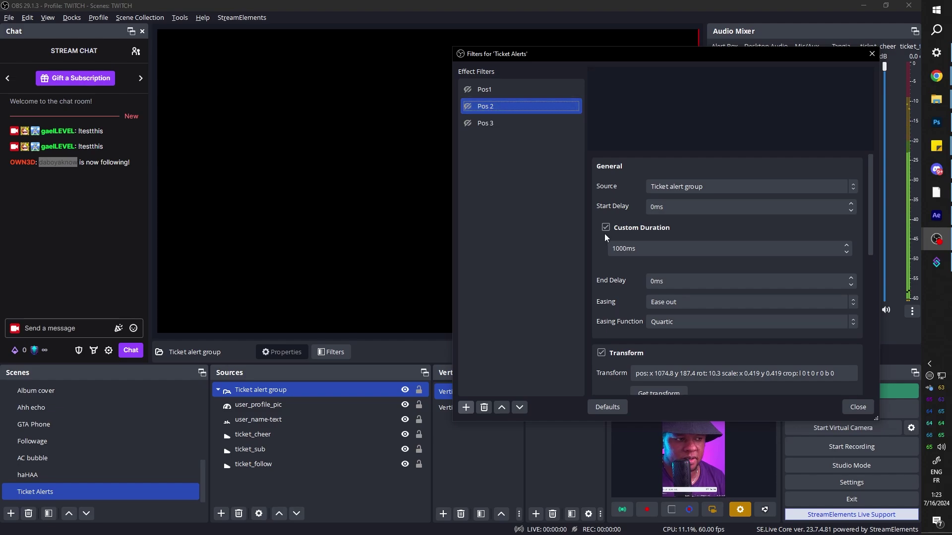
left_click_drag(615, 249, 611, 252)
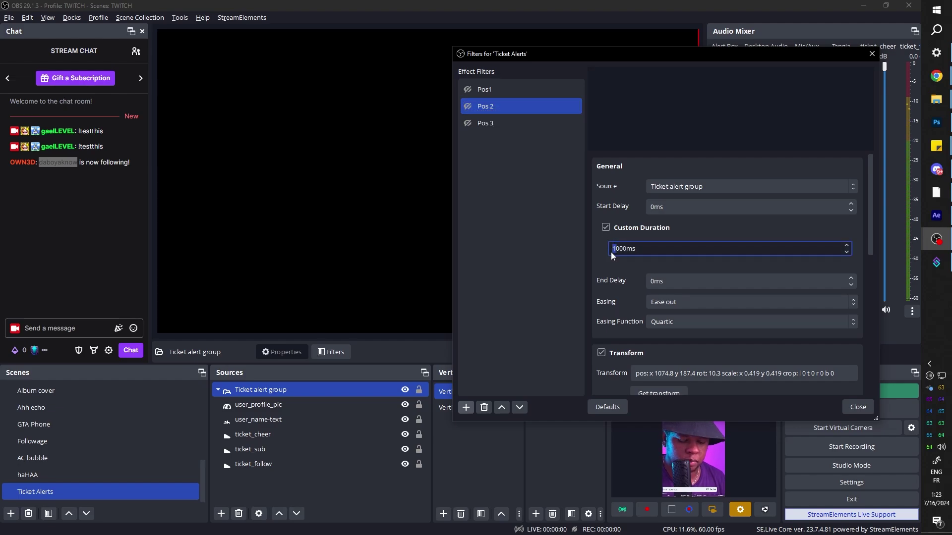
scroll(591, 272, "down", 5)
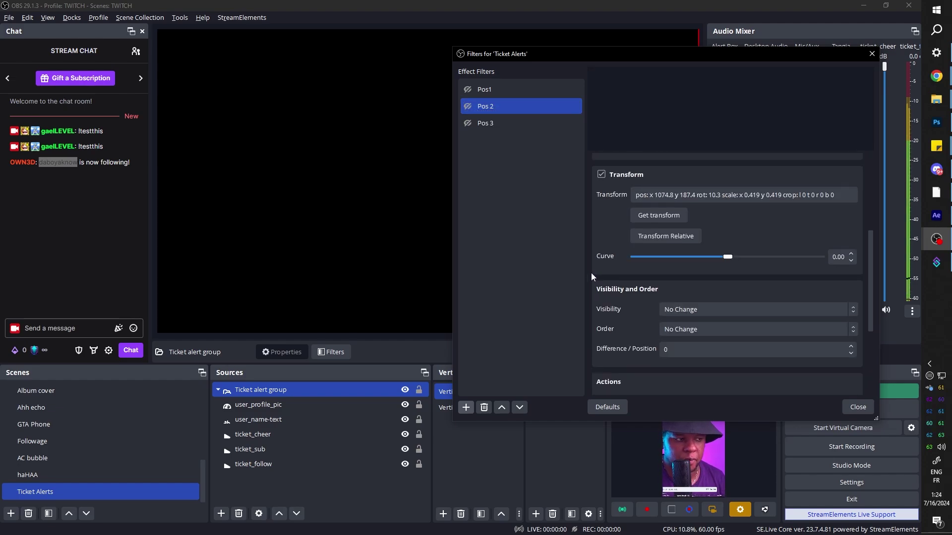
scroll(591, 273, "down", 3)
left_click(739, 332)
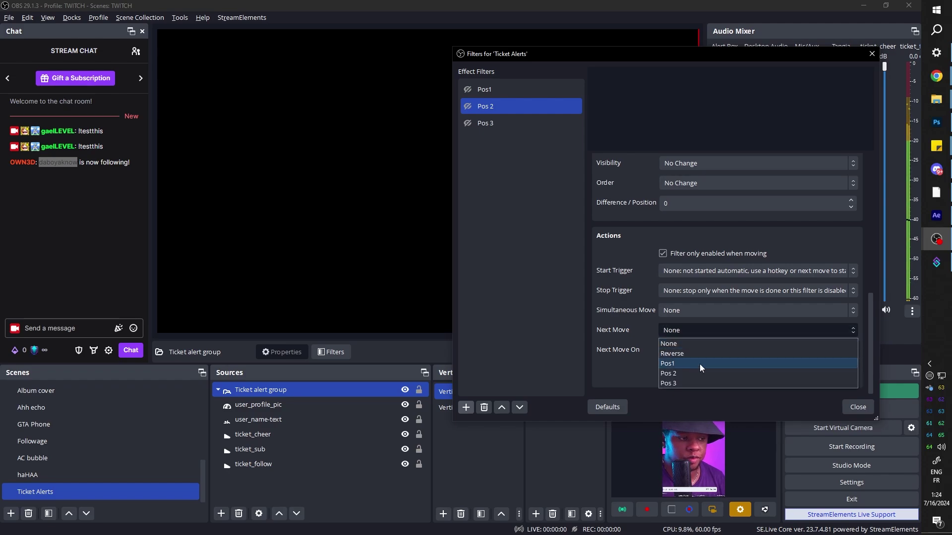
left_click(678, 382)
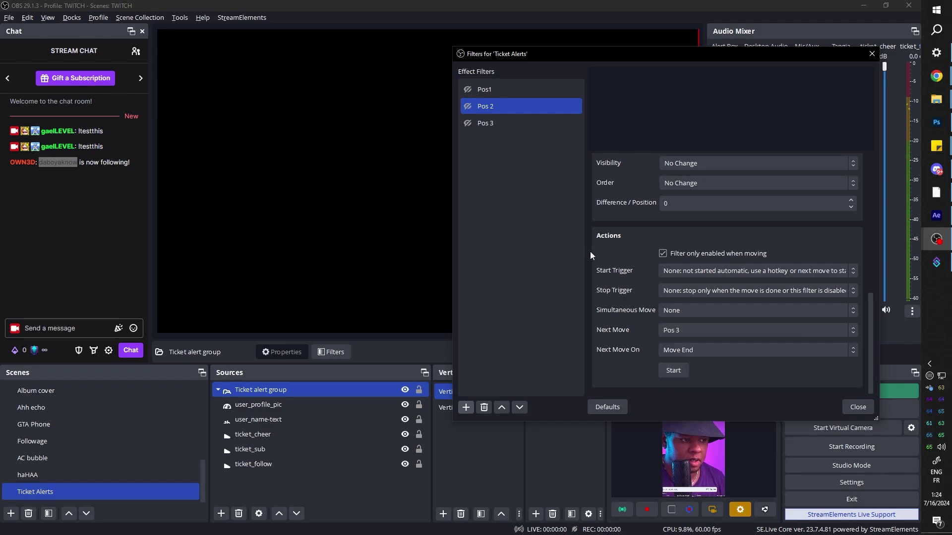
Give Pos 3 a 1500ms duration and hide the group at movement end.
left_click(493, 123)
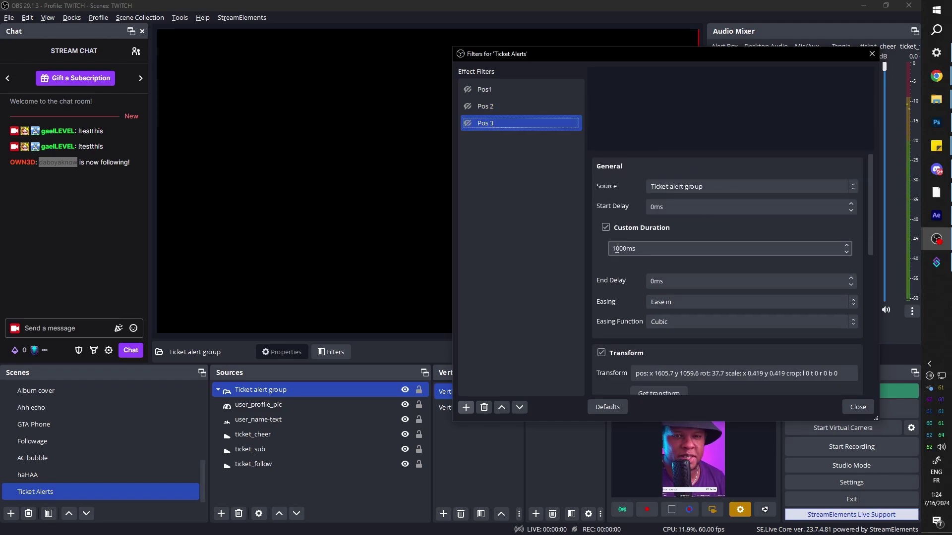
left_click(617, 248)
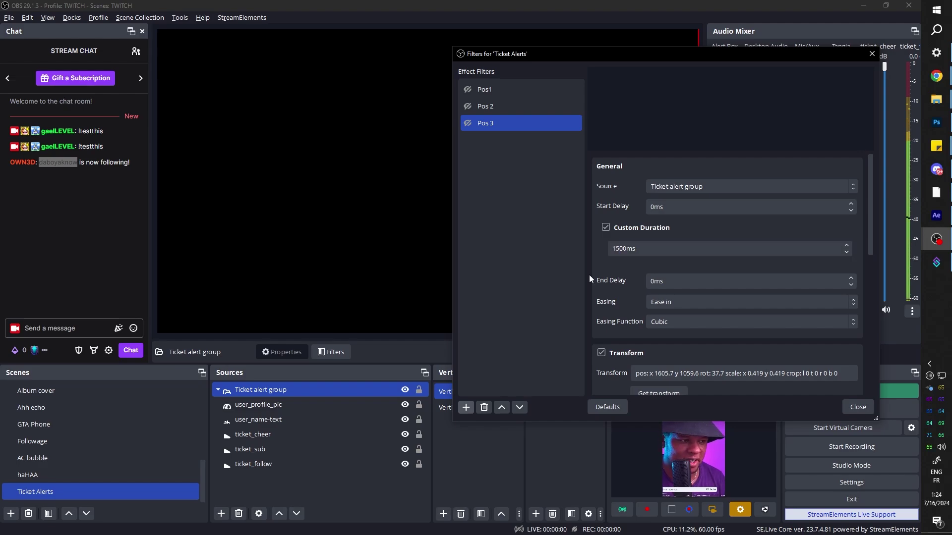
scroll(589, 278, "down", 5)
scroll(589, 275, "down", 2)
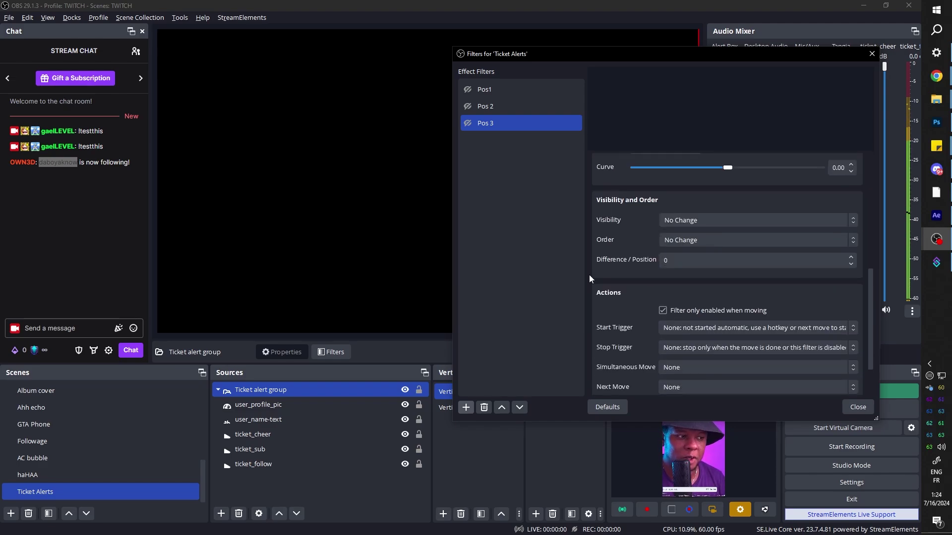
left_click(714, 226)
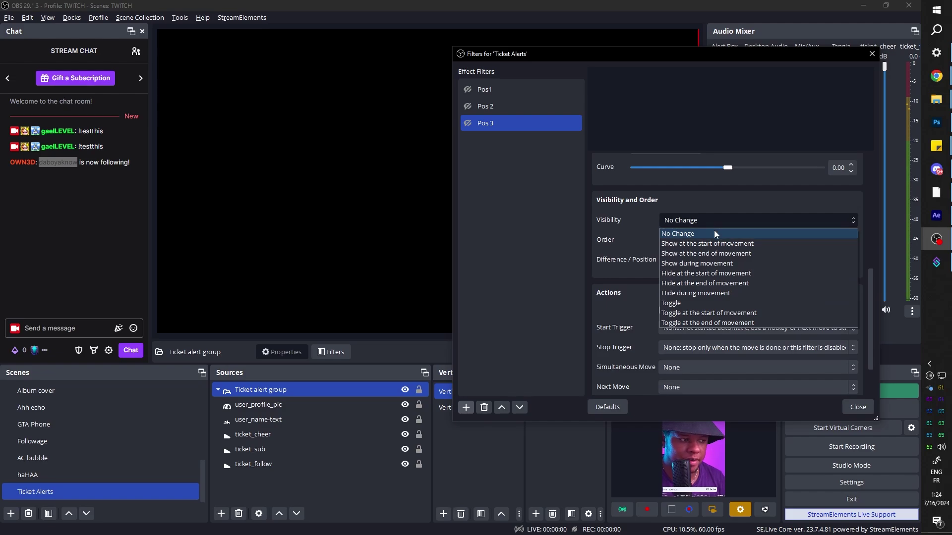
left_click(693, 285)
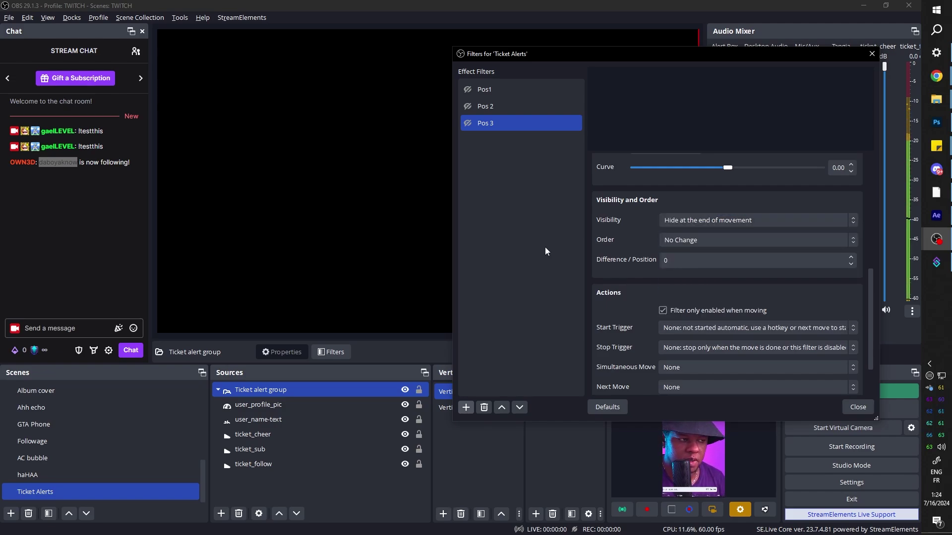
Preview the ticket animation by toggling the Pos 2 filter.
left_click_drag(501, 55, 772, 77)
left_click(738, 110)
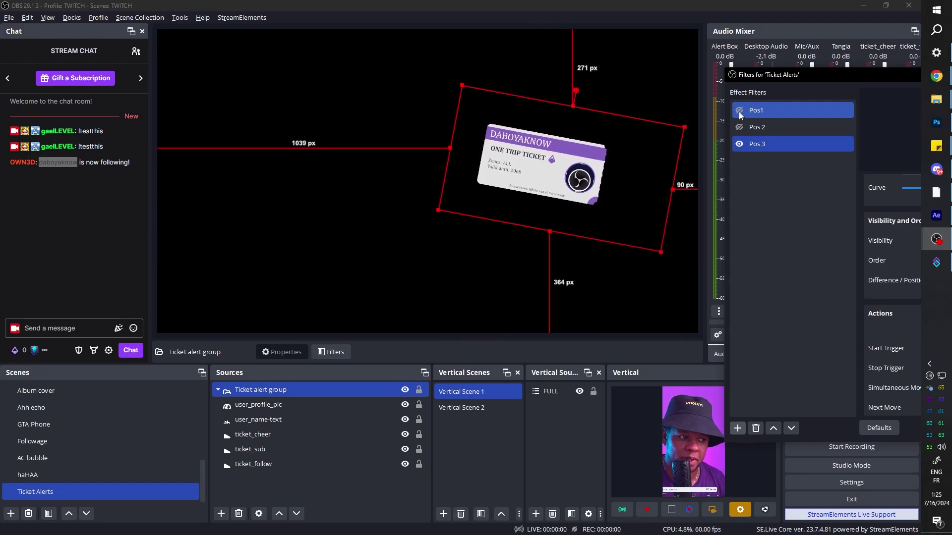
key("Down")
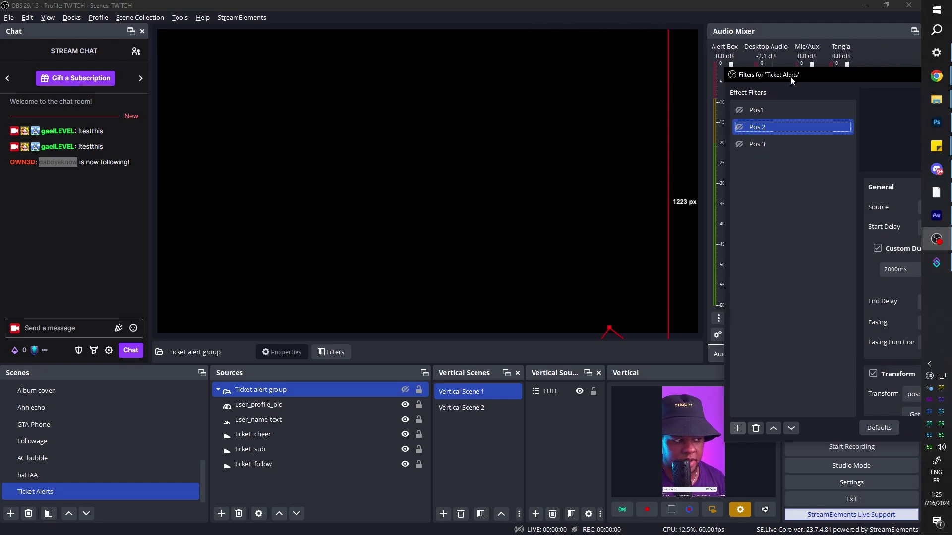
left_click_drag(790, 76, 601, 53)
Set Pos 2 and Pos 3 durations to 2000ms and close the filters window.
left_click(697, 245)
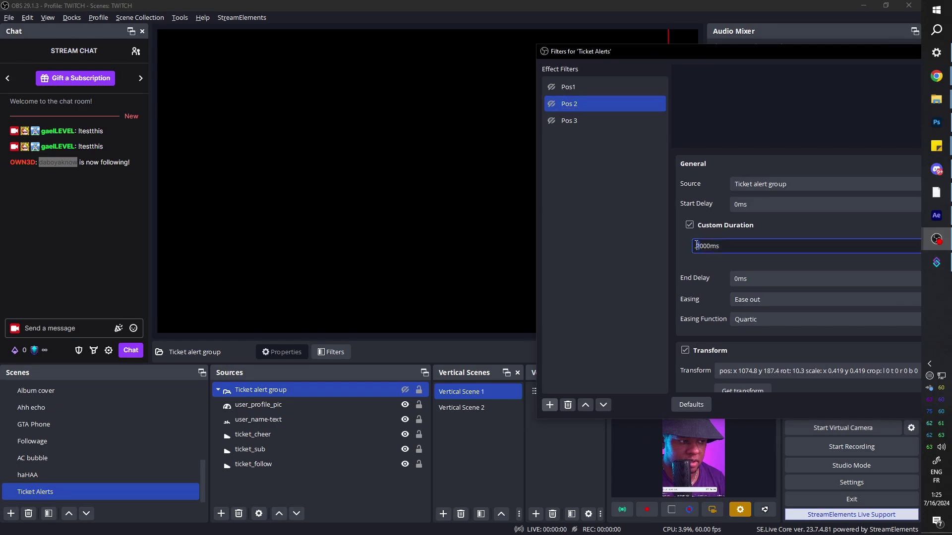
left_click(568, 121)
left_click_drag(613, 51, 759, 76)
left_click(723, 113)
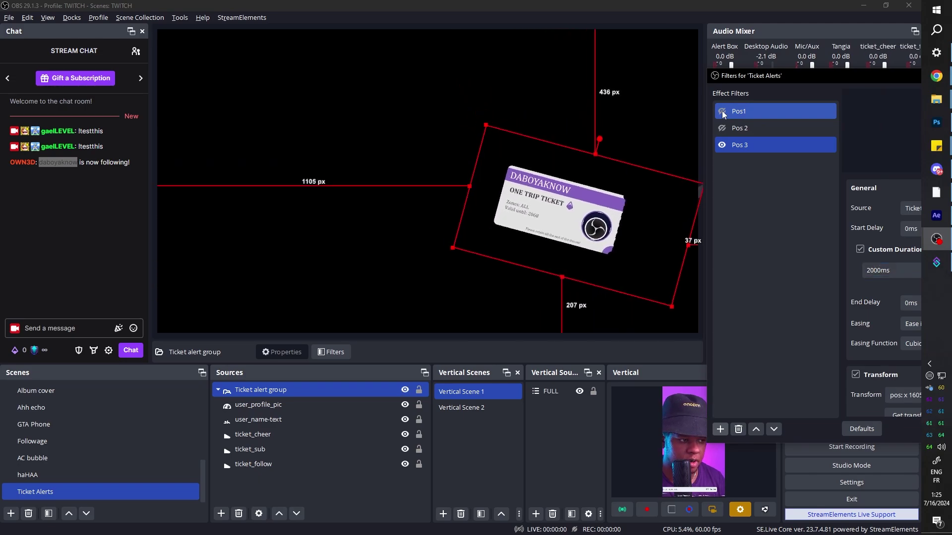
left_click_drag(794, 76, 552, 34)
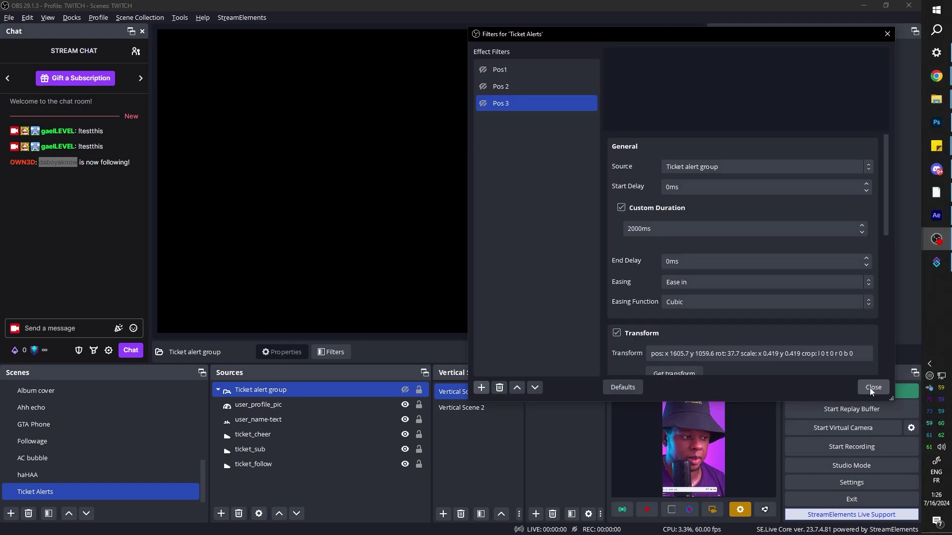
left_click(872, 388)
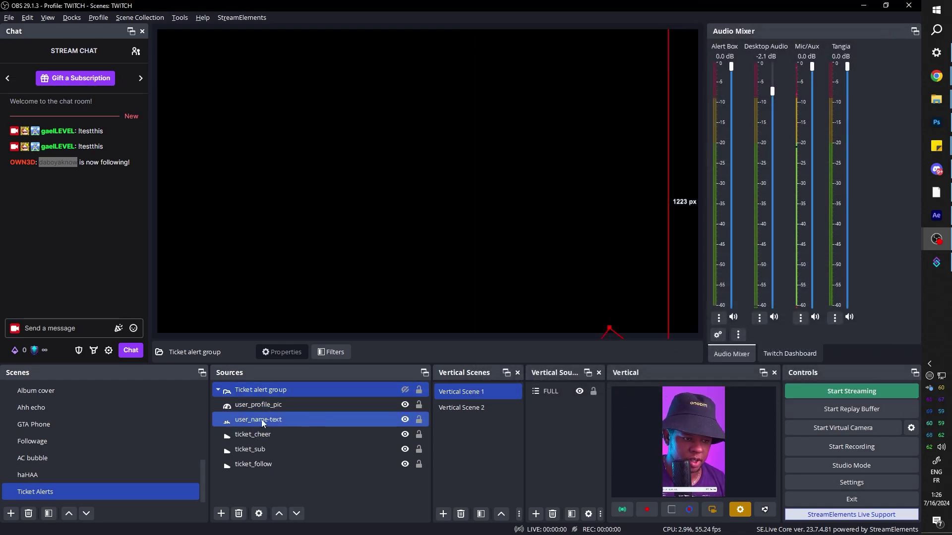
Review the Properties of the ticket_cheer, ticket_sub and ticket_follow video sources.
left_click(295, 405)
left_click(310, 421)
left_click(334, 436)
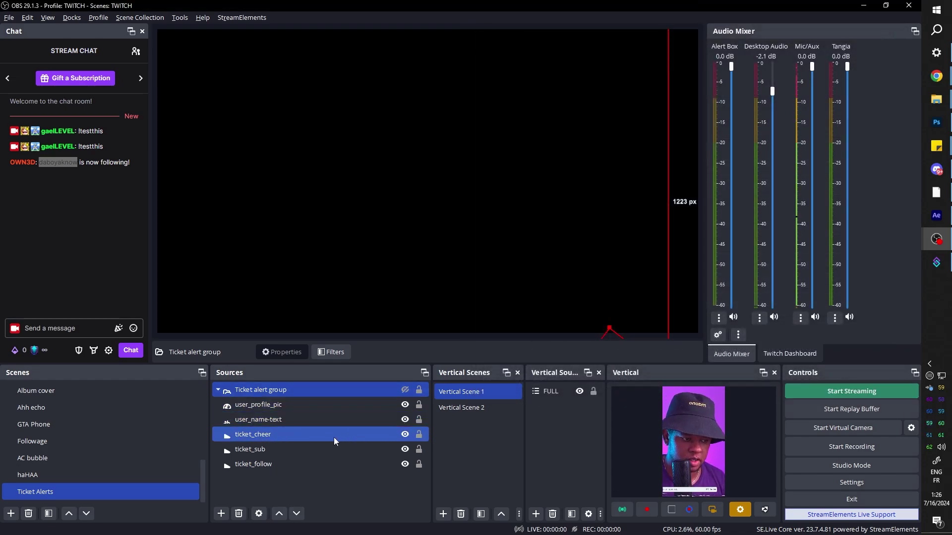
double_click(295, 435)
left_click(647, 392)
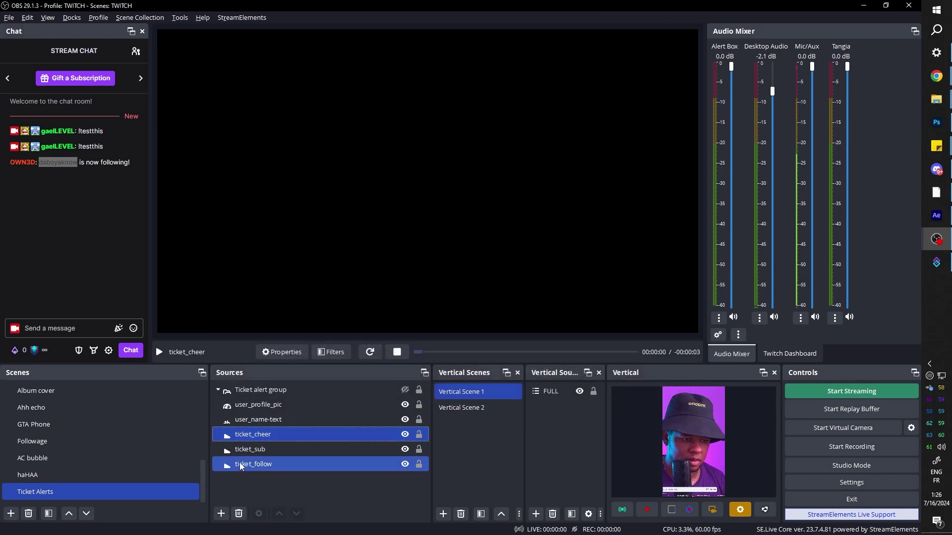
double_click(250, 449)
key("Escape")
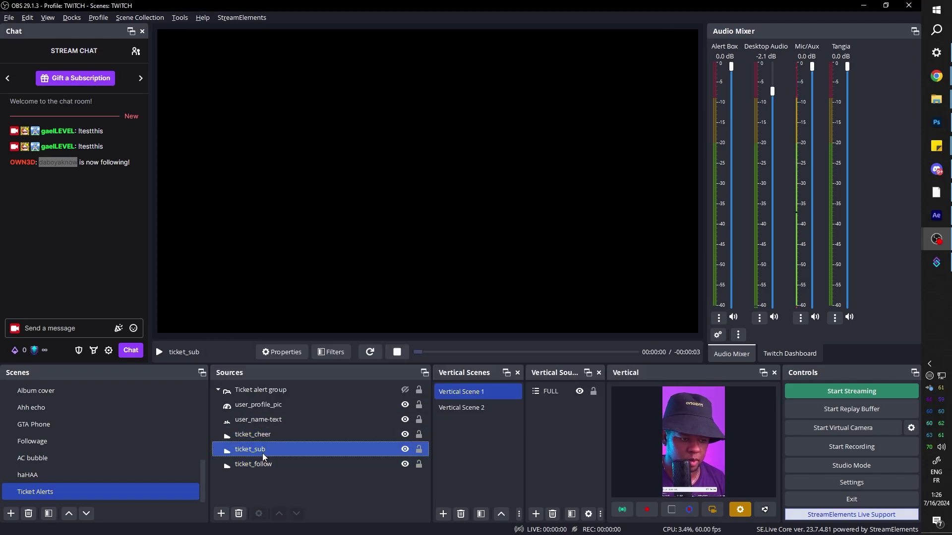
left_click(258, 464)
double_click(257, 466)
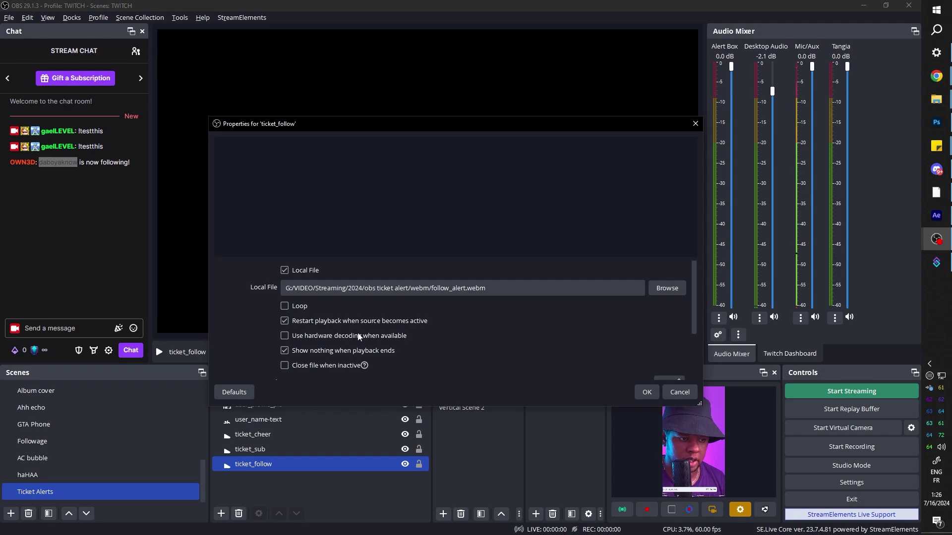
left_click(646, 393)
Hide ticket_cheer, ticket_sub and ticket_follow with their visibility eye icons.
left_click(356, 434, "ctrl")
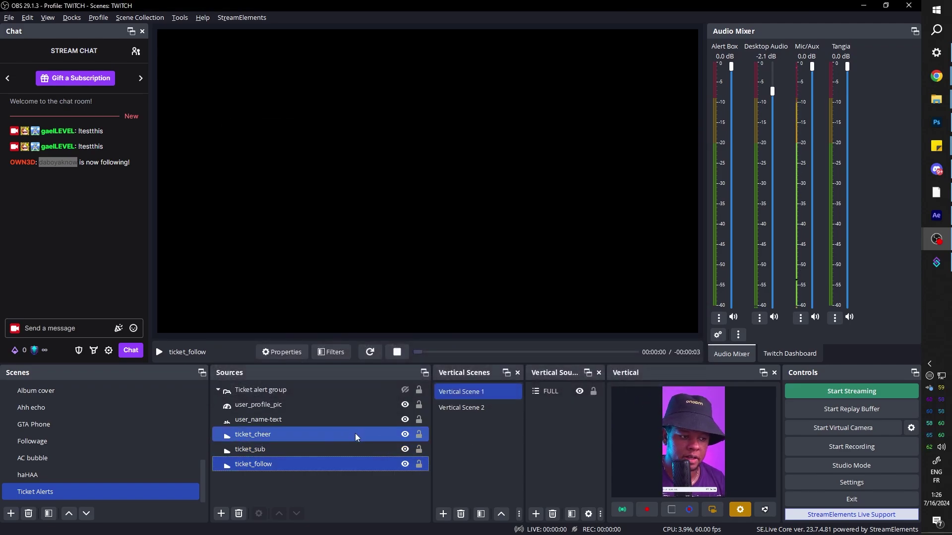
left_click(405, 434)
left_click(405, 449)
left_click(405, 464)
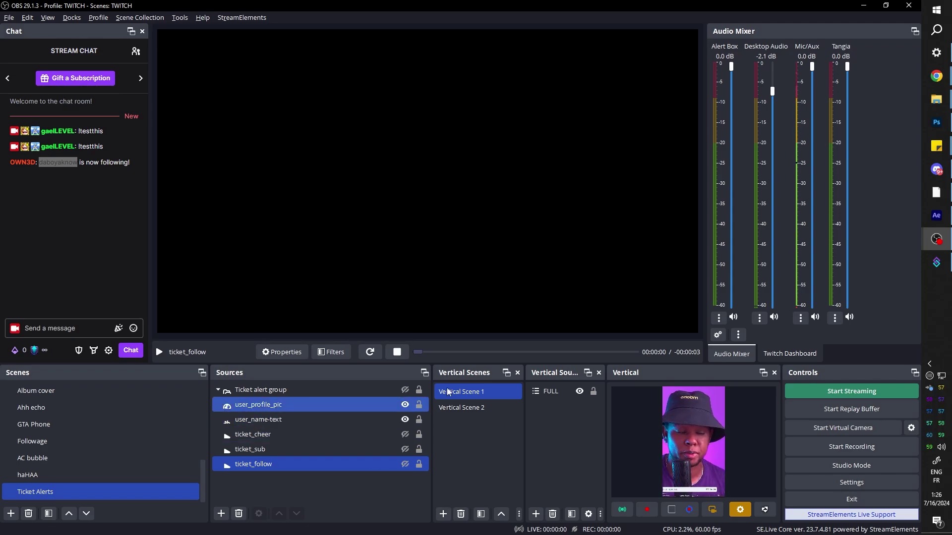
left_click(937, 266)
Create a 'ticket cheer' action in a new ALERTS TICKETS group.
left_click(401, 84)
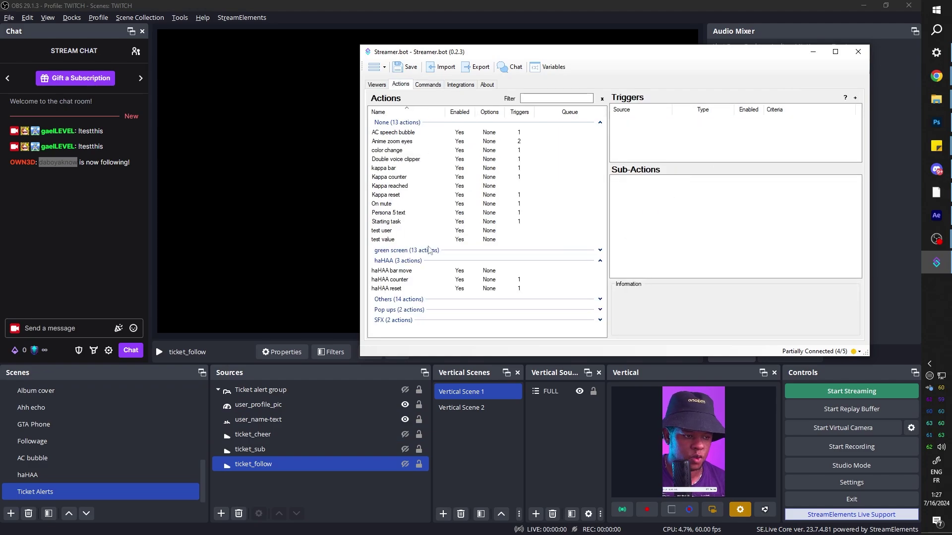
right_click(423, 330)
left_click(438, 337)
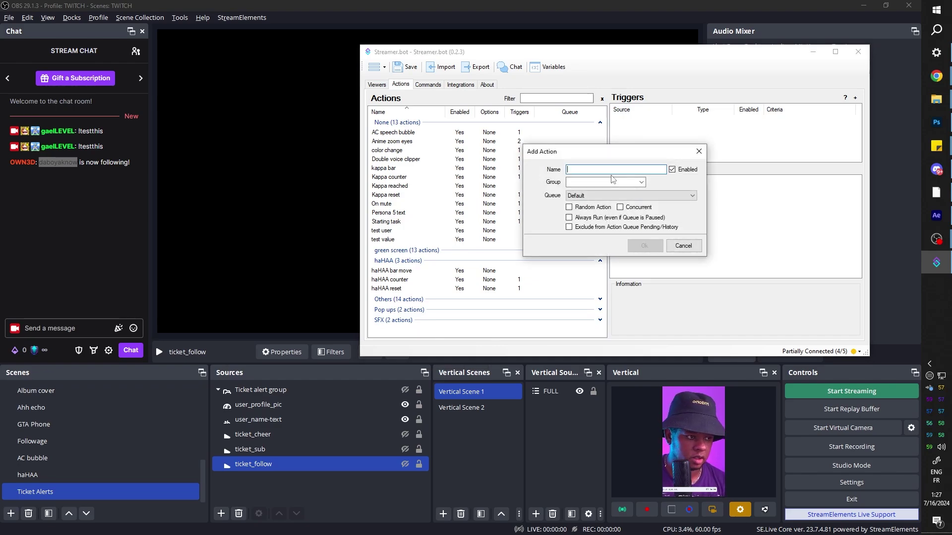
type("ticket cheer")
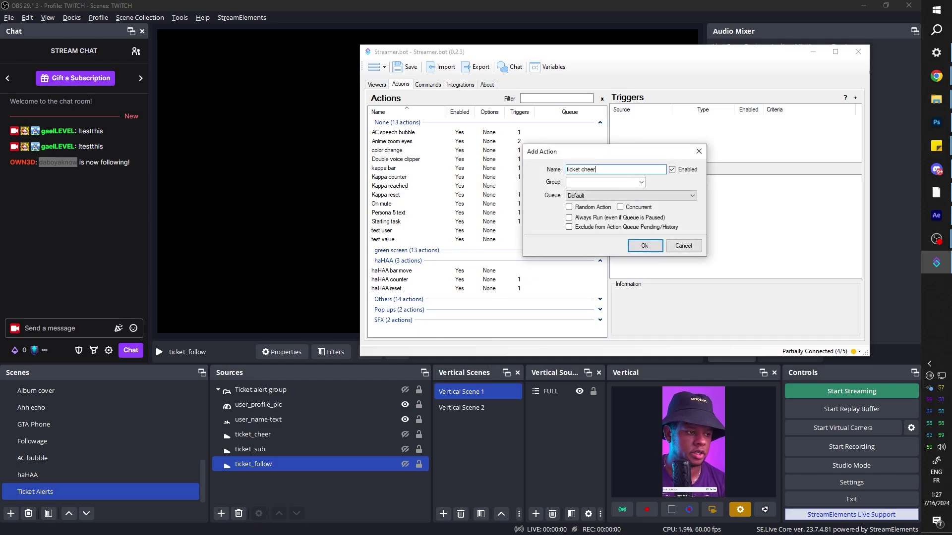
left_click(600, 181)
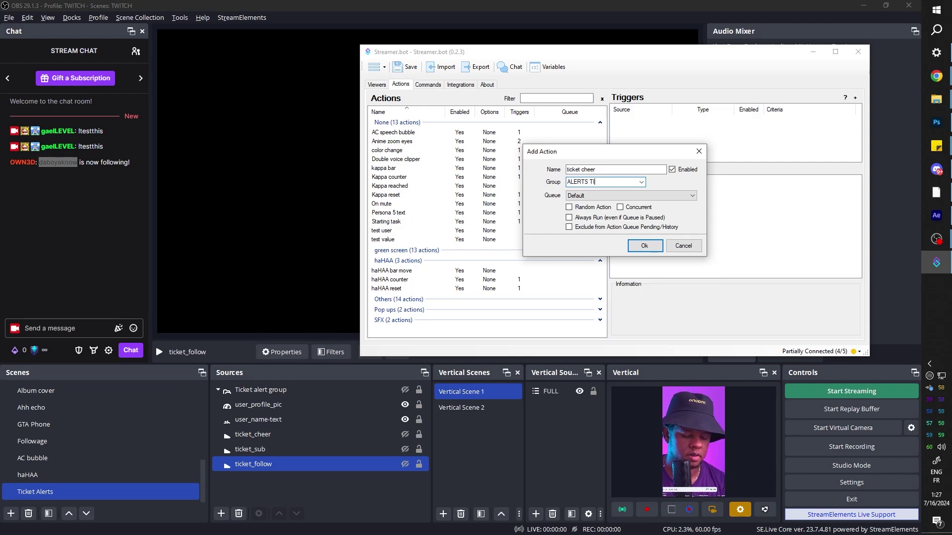
key("Return")
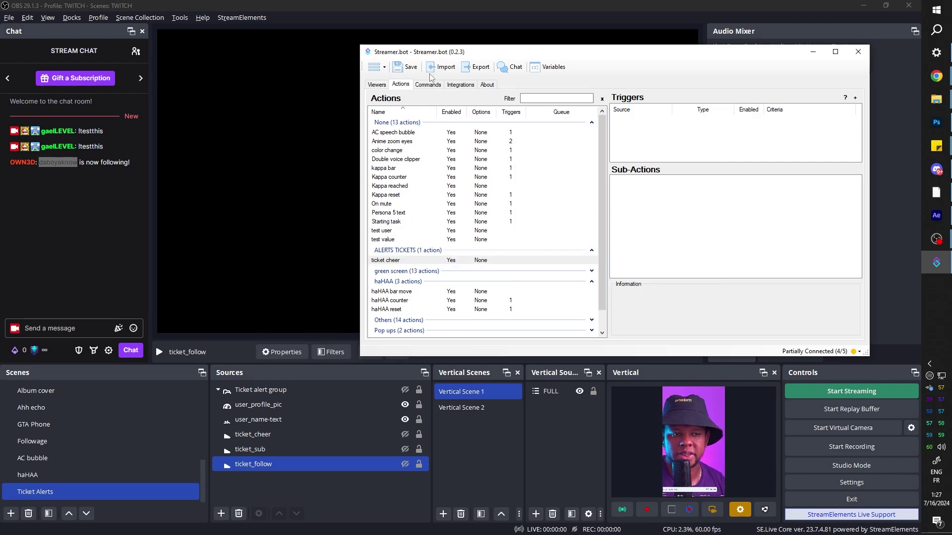
Add a Twitch Get User Info for Target sub-action with Source Type User.
right_click(649, 194)
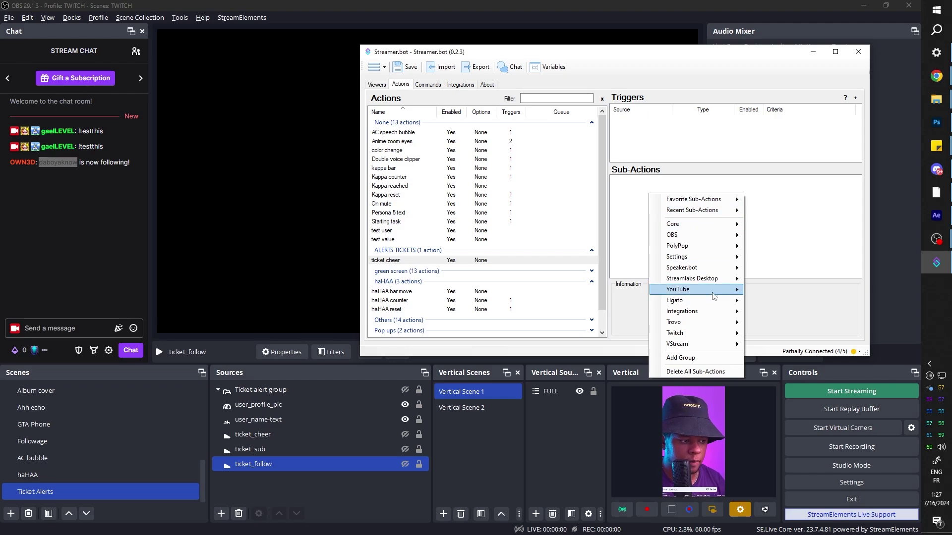
mouse_move(686, 337)
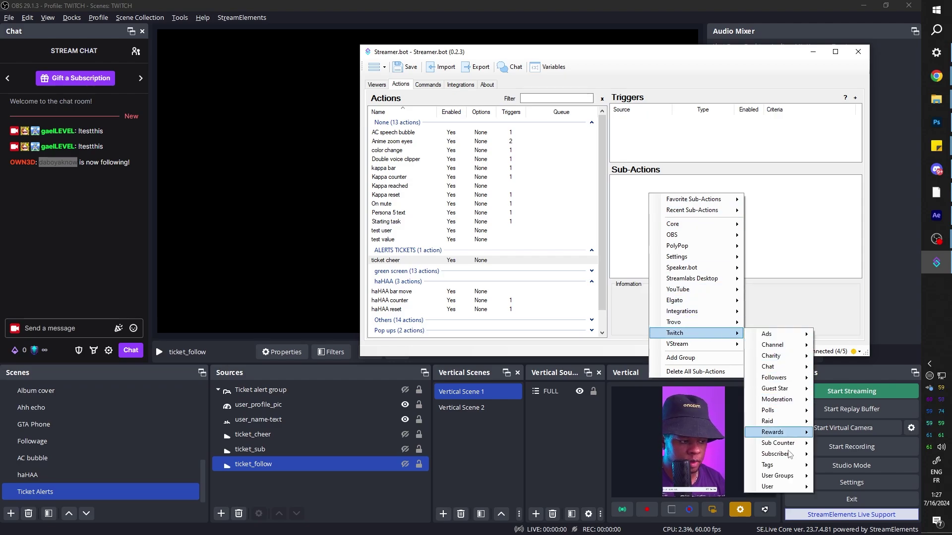
mouse_move(785, 492)
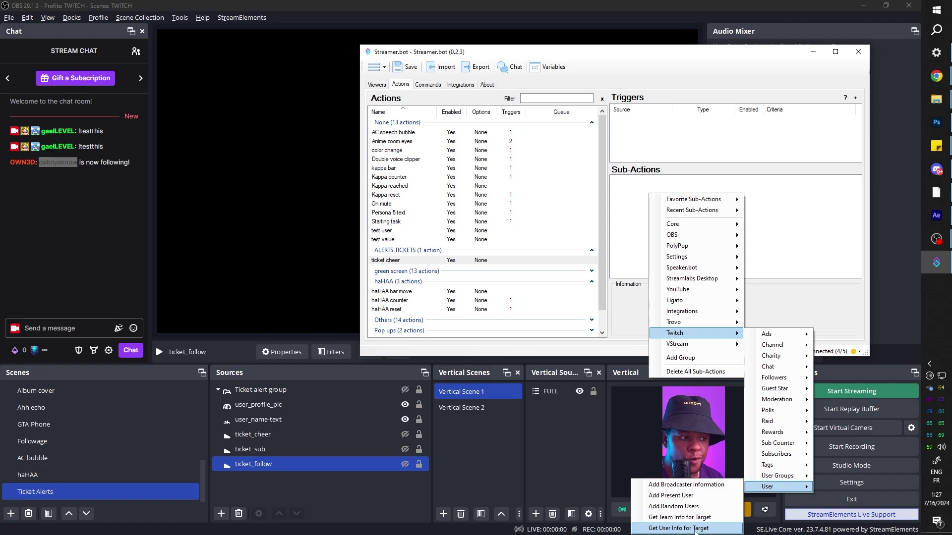
left_click(695, 529)
left_click(609, 180)
left_click(608, 197)
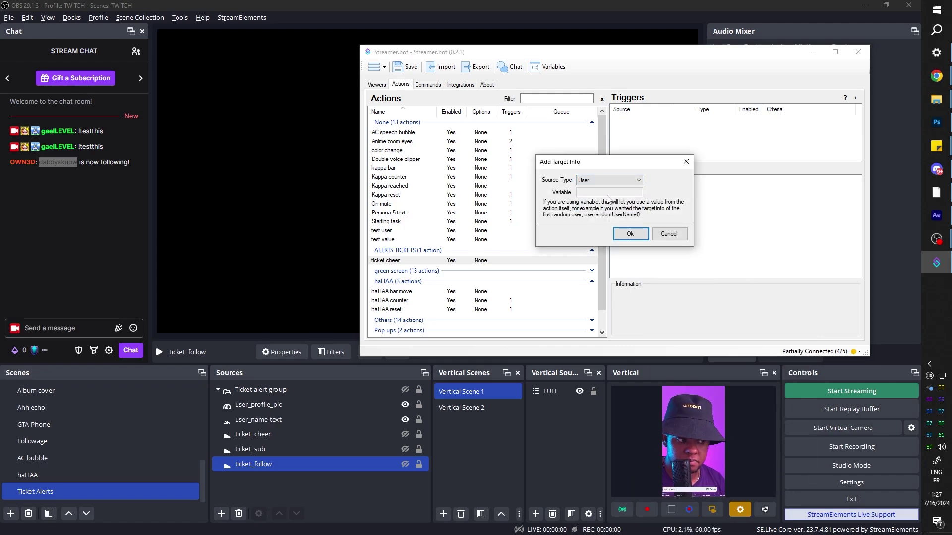
left_click(631, 234)
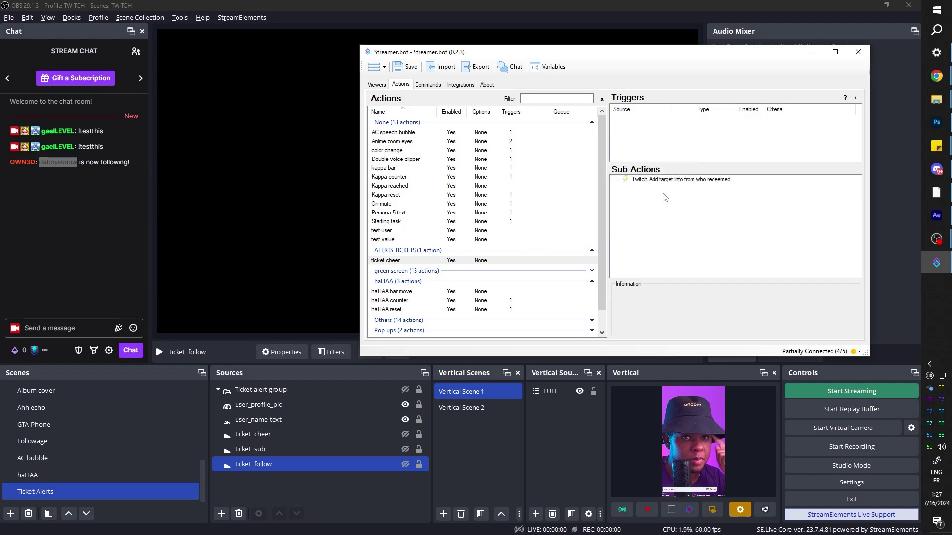
Add an OBS Set GDI Text sub-action writing %targetUser% to user_name-text in Ticket Alerts.
right_click(665, 197)
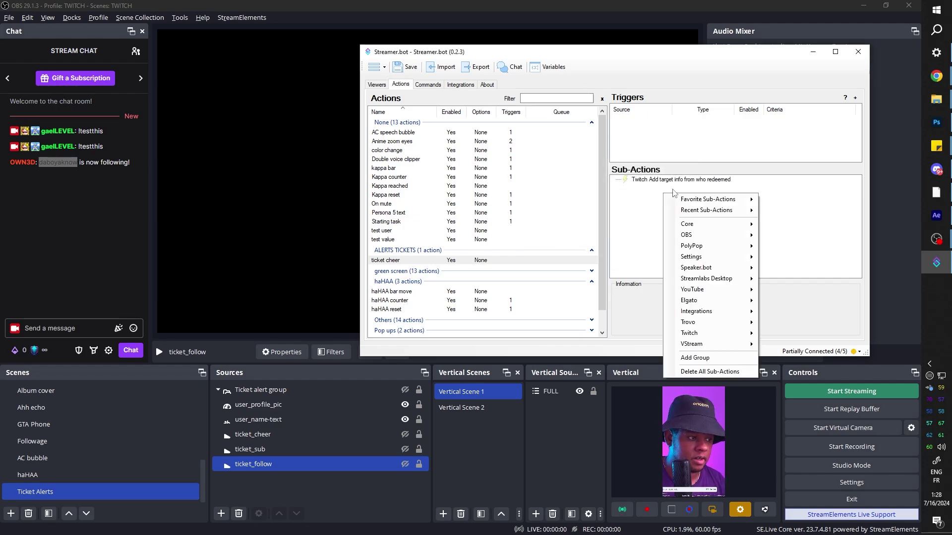
mouse_move(734, 239)
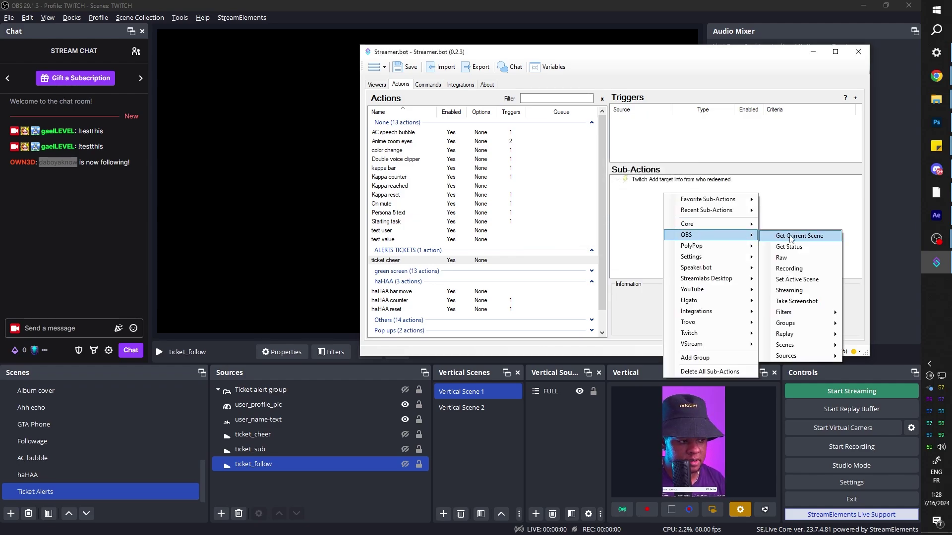
mouse_move(795, 357)
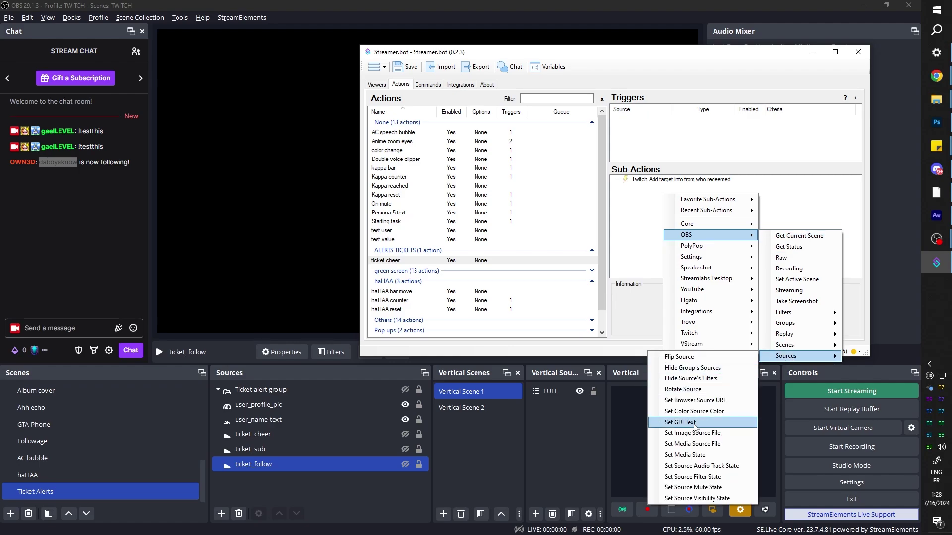
left_click(694, 423)
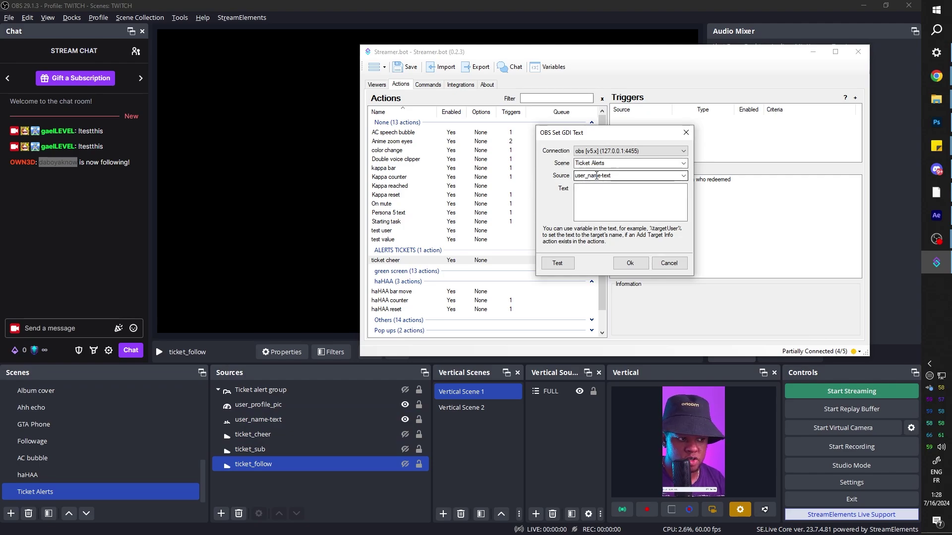
left_click(576, 195)
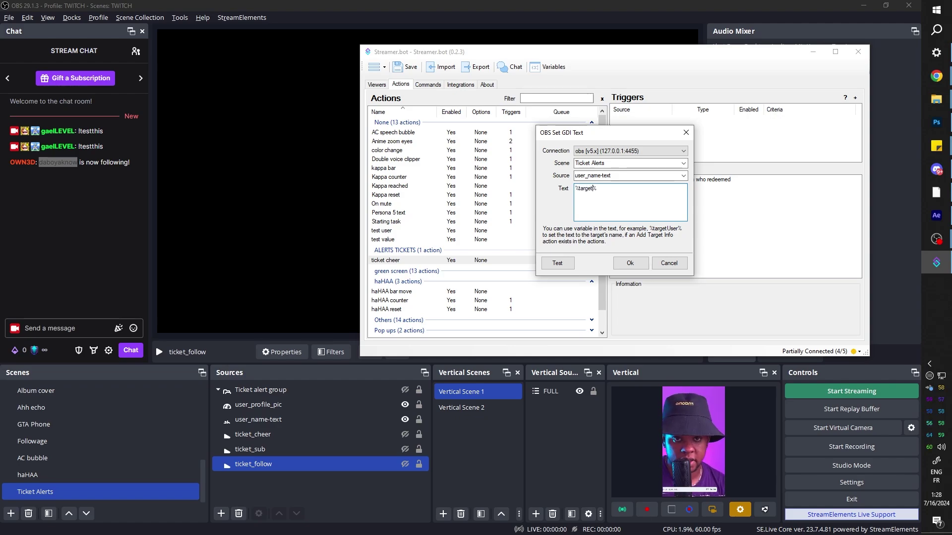
type("User")
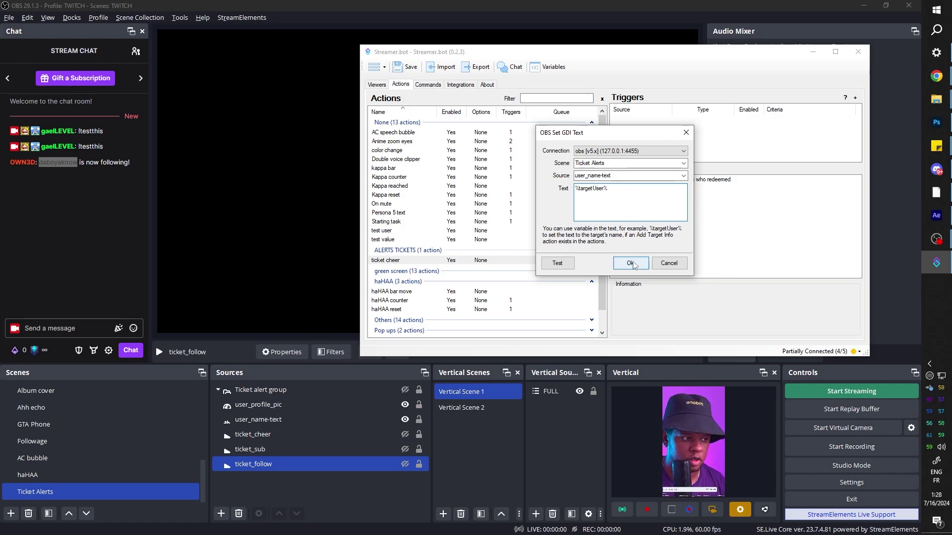
left_click(629, 265)
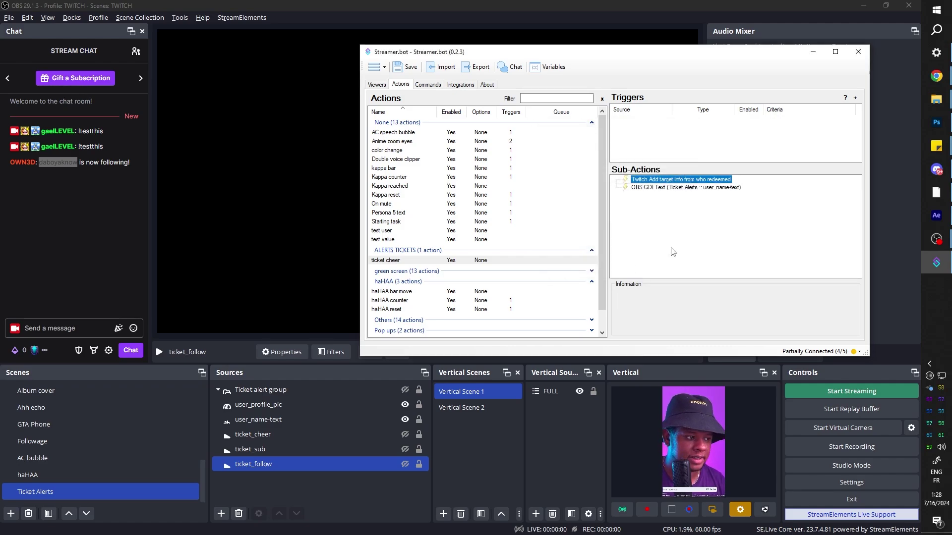
left_click(651, 203)
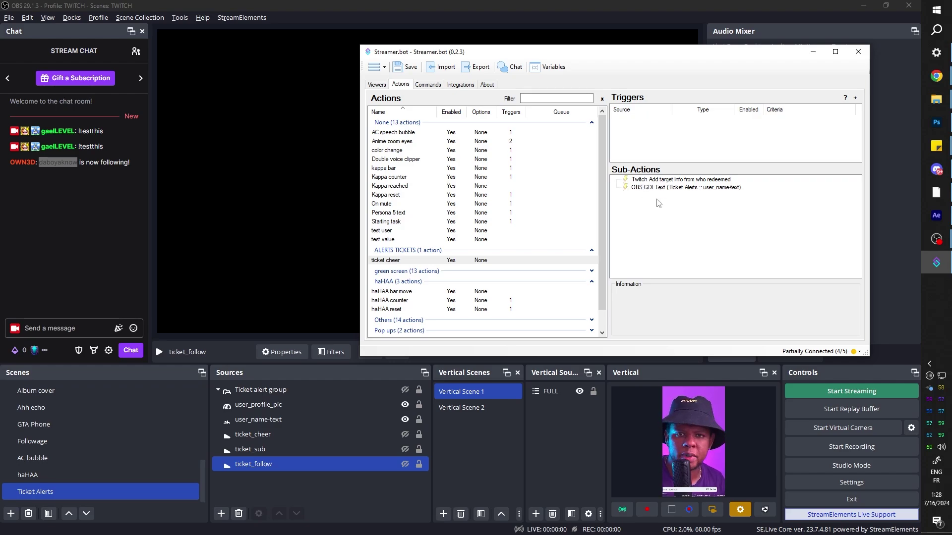
Add an OBS Set Browser Source Url sub-action loading the target's profile image into user_profile_pic.
right_click(658, 203)
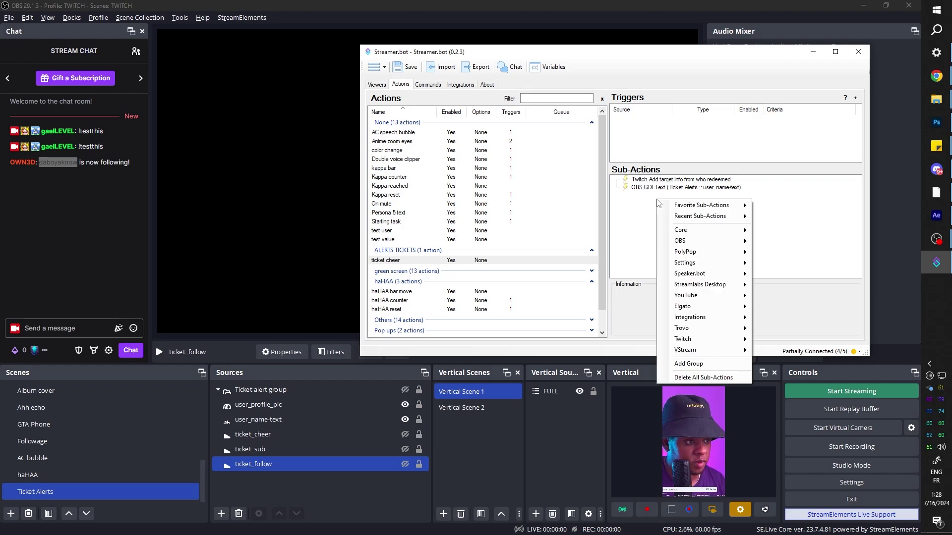
mouse_move(704, 241)
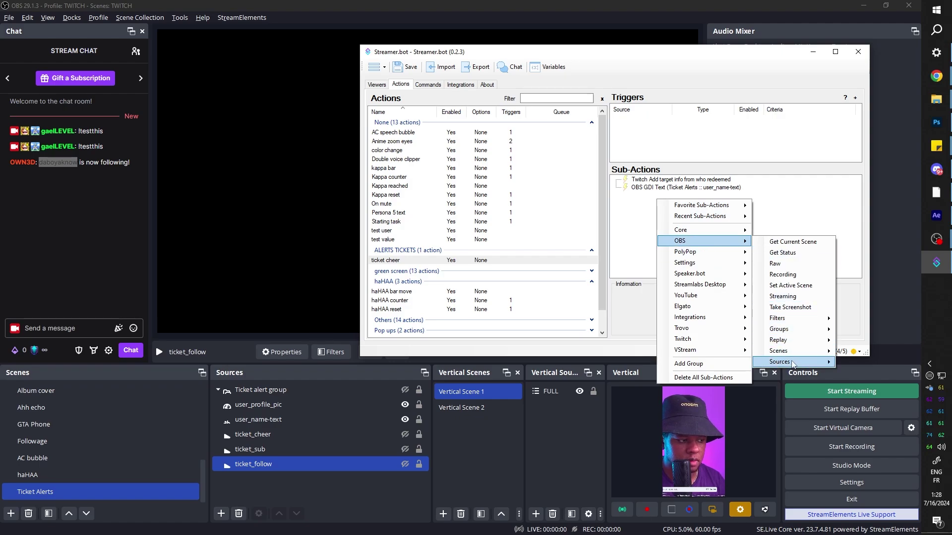
mouse_move(790, 367)
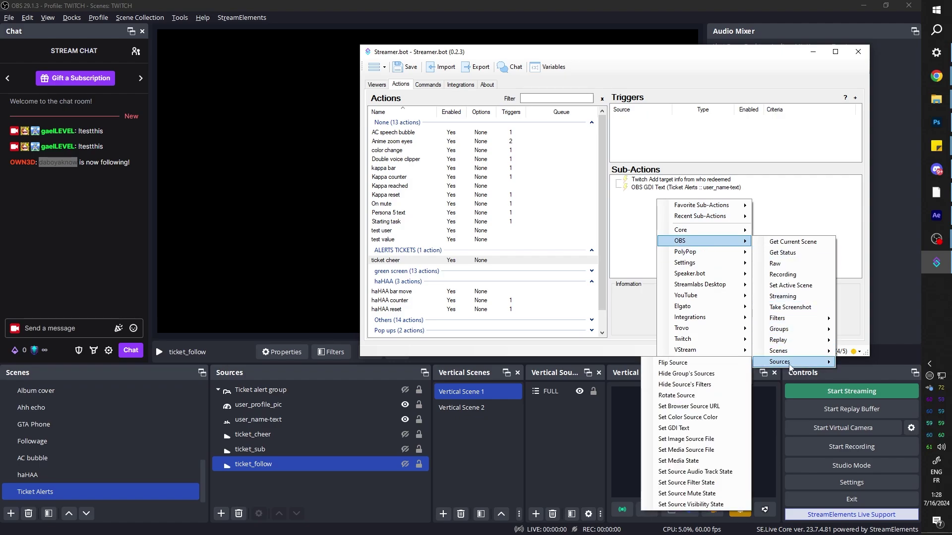
left_click(678, 411)
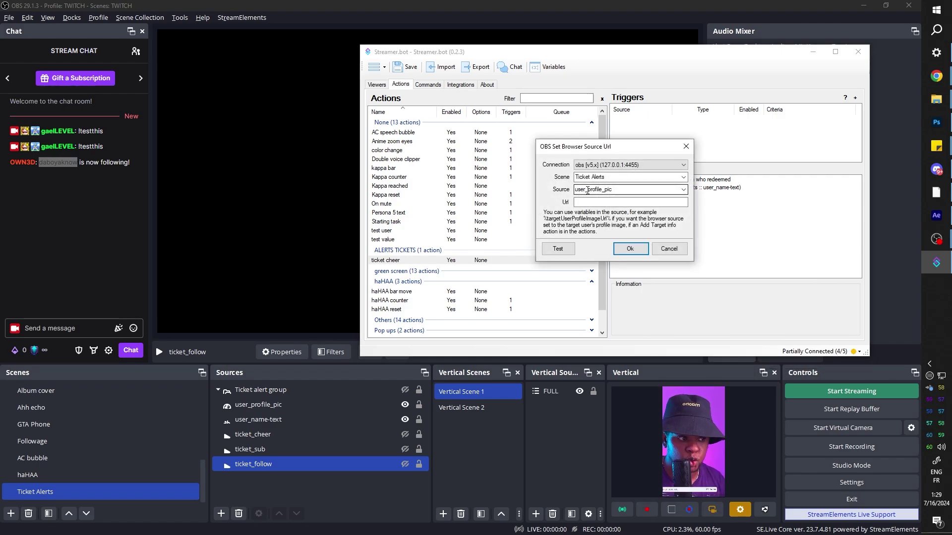
left_click(595, 202)
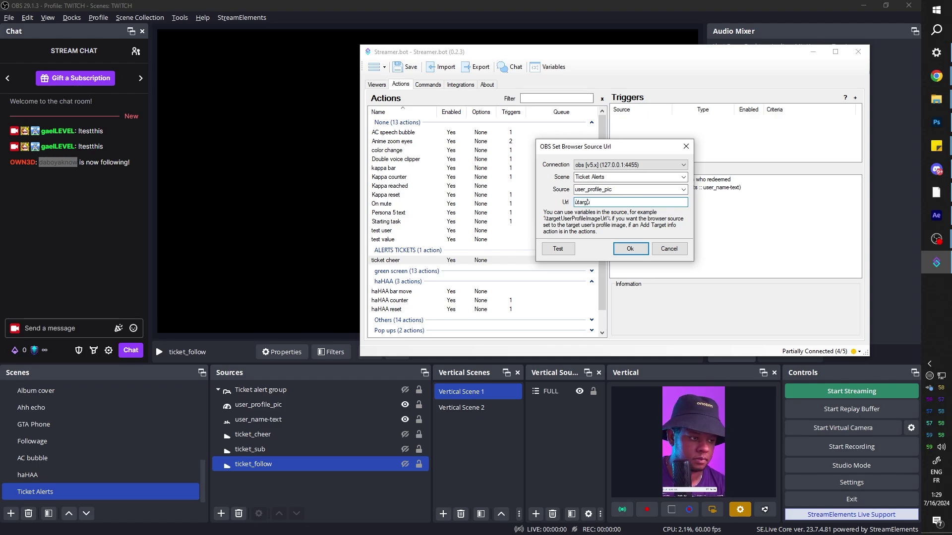
key("Return")
left_click_drag(526, 54, 571, 35)
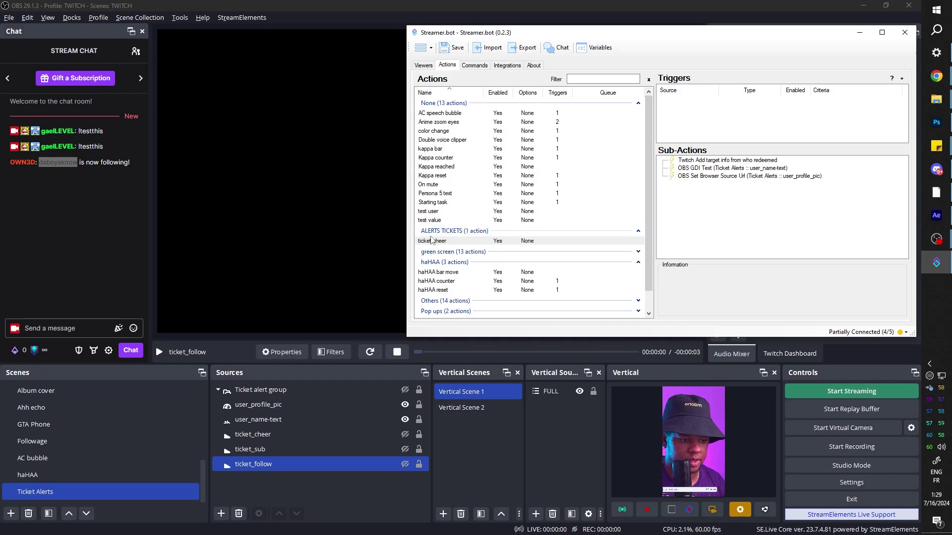
Add an OBS Set Source Visibility State sub-action making ticket_cheer Visible in Ticket Alerts.
left_click(262, 436, "ctrl")
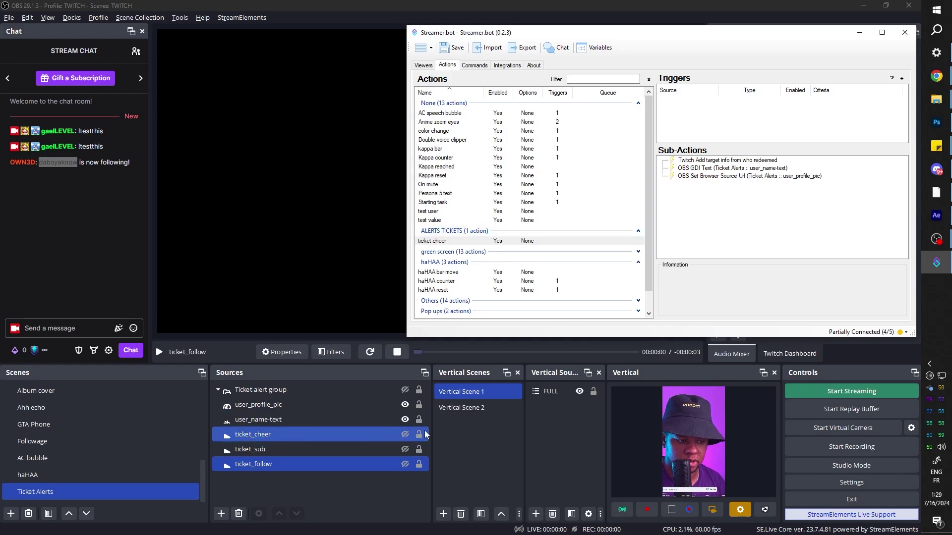
right_click(689, 191)
mouse_move(711, 232)
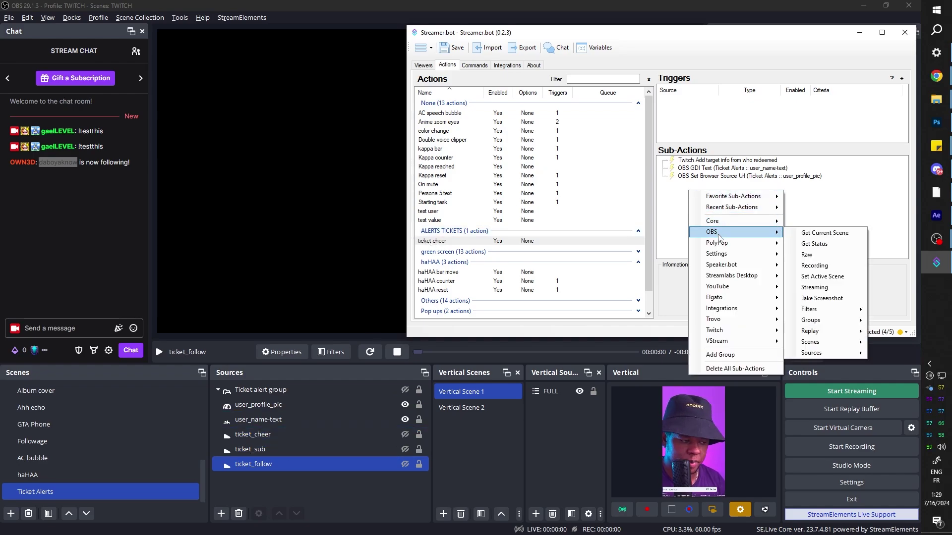
mouse_move(817, 353)
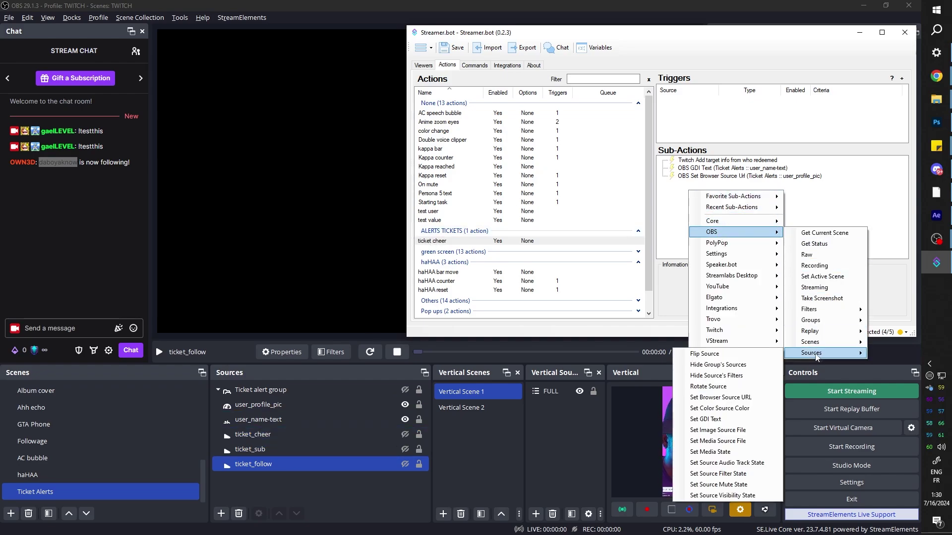
left_click(708, 495)
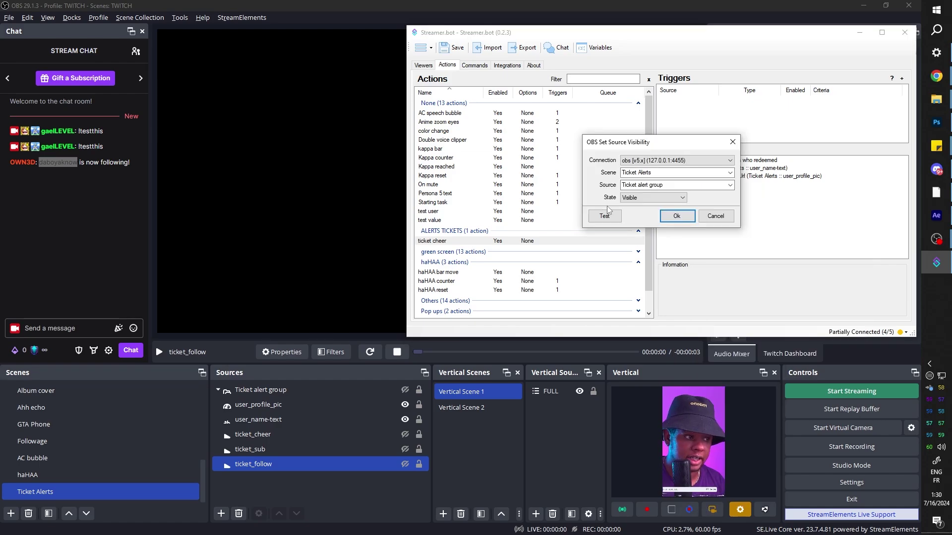
left_click(677, 185)
left_click(675, 214)
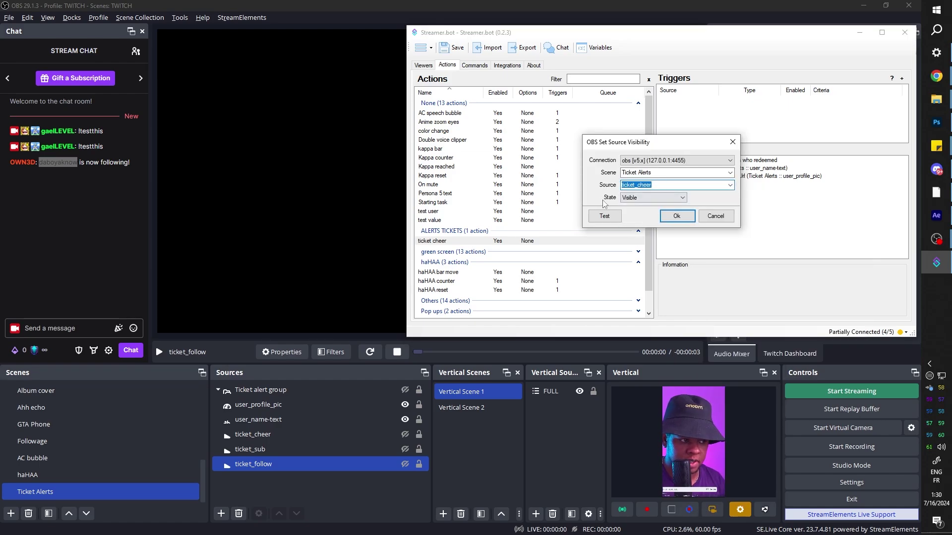
left_click(678, 218)
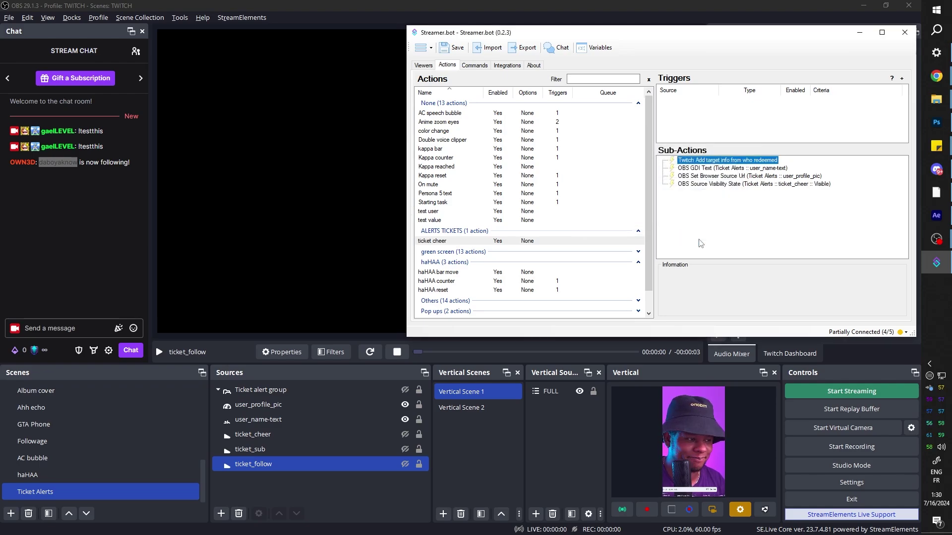
Add a 4000 ms Delay sub-action after ticket_cheer is shown.
right_click(711, 198)
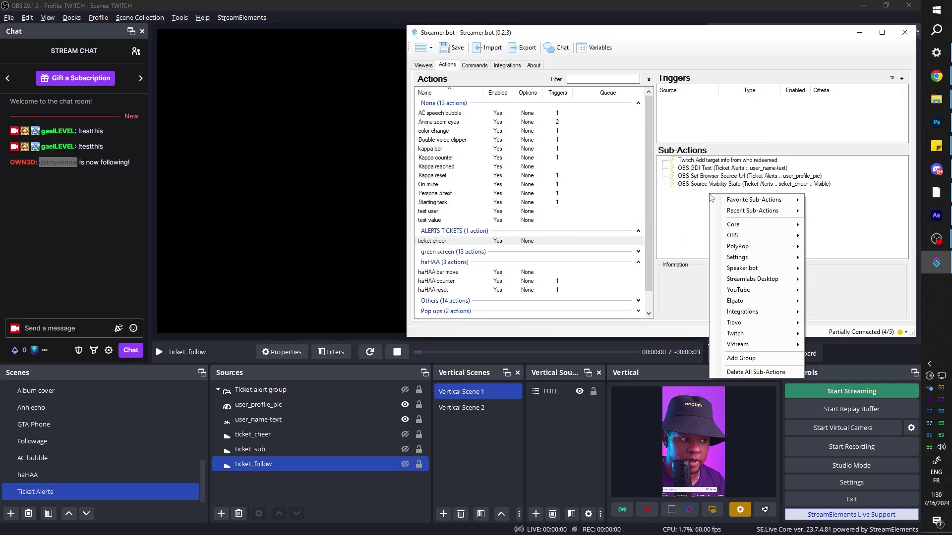
mouse_move(754, 224)
left_click(850, 226)
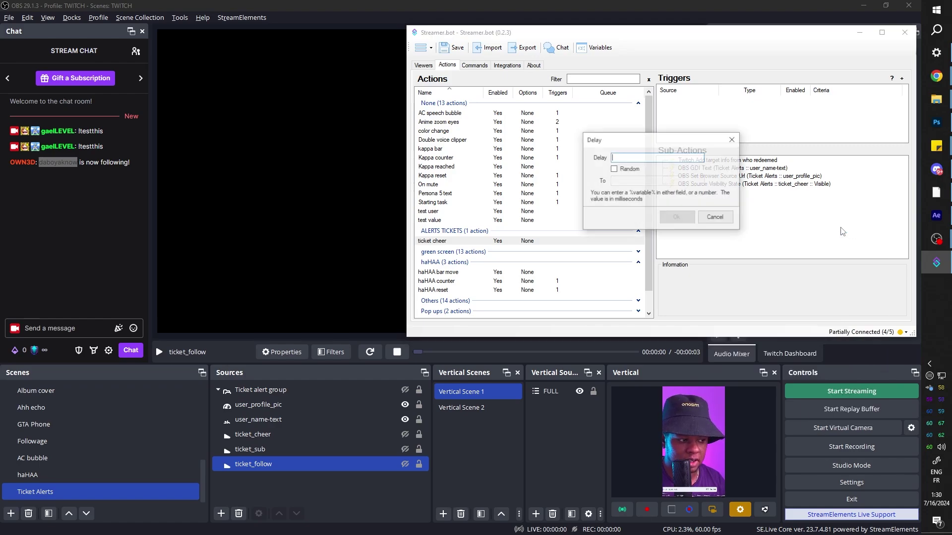
type("4000")
left_click(678, 218)
Duplicate the ticket_cheer visibility step and set the copy's state to Hidden.
right_click(707, 186)
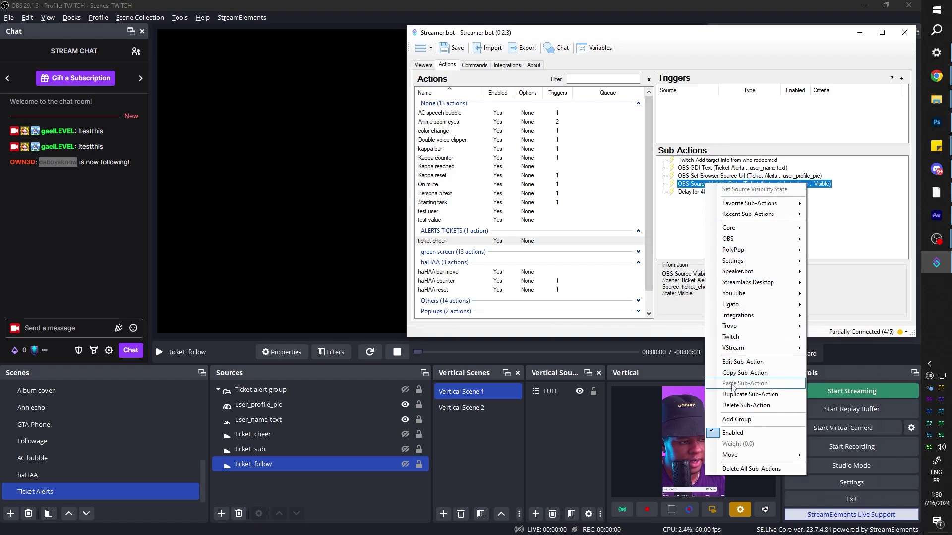
left_click(750, 394)
double_click(694, 199)
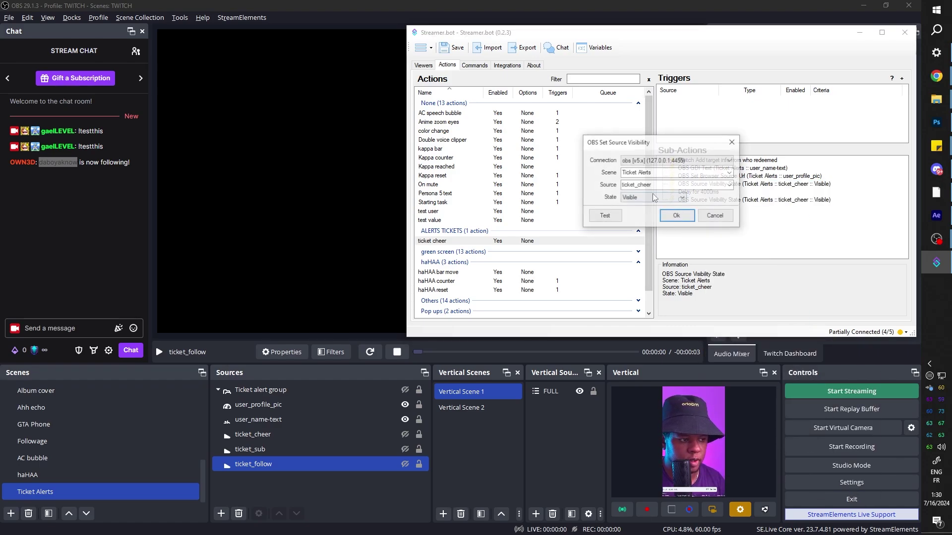
left_click(634, 198)
left_click(639, 214)
left_click(677, 217)
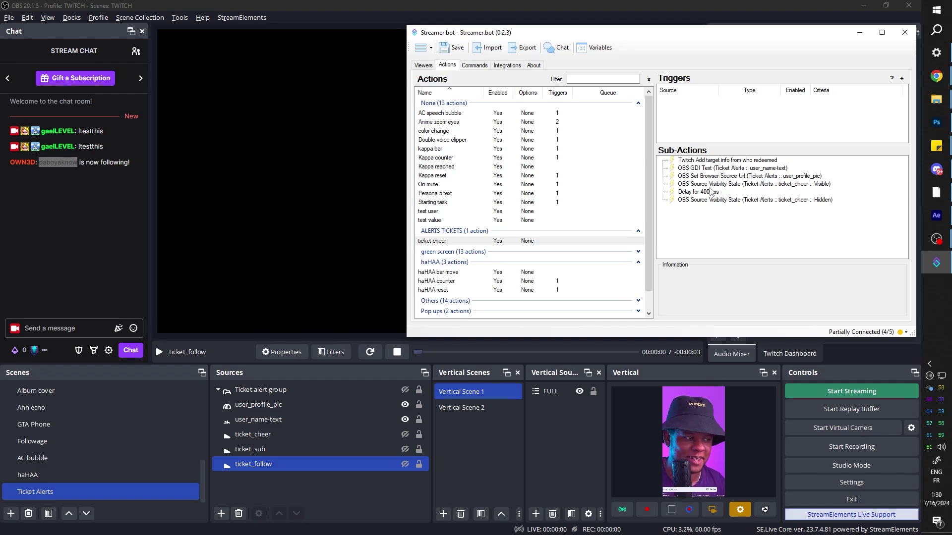
Add a Set Scene Filter State step enabling Pos1 in Ticket Alerts, placed before the 4000 ms delay.
right_click(704, 210)
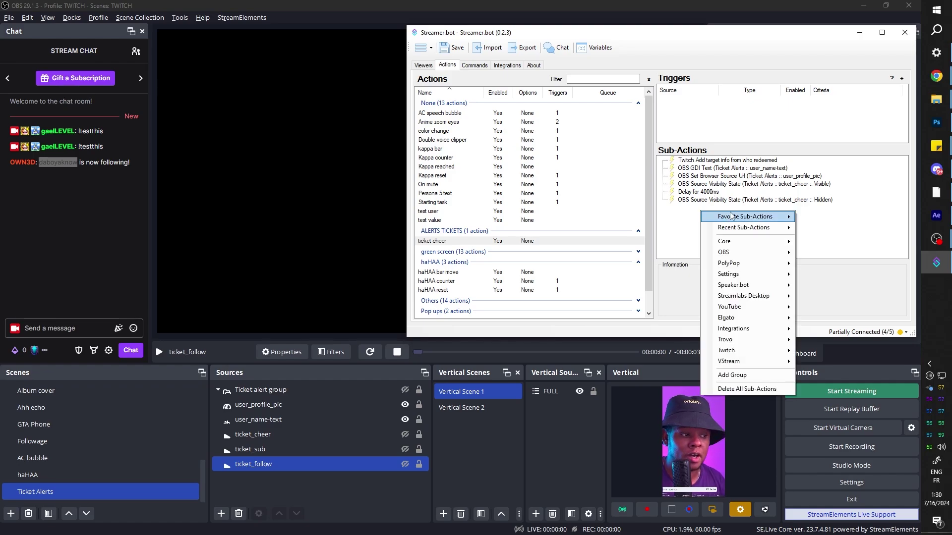
mouse_move(737, 251)
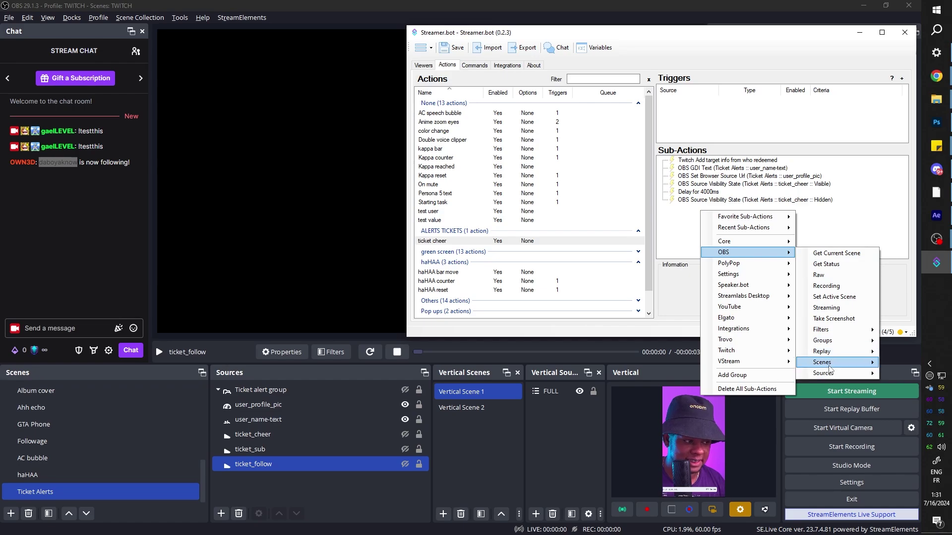
mouse_move(829, 369)
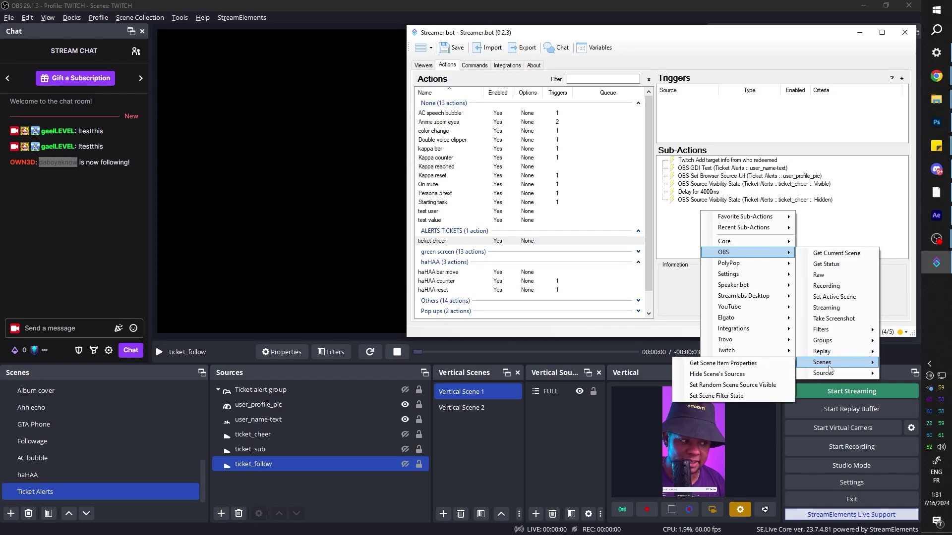
left_click(731, 396)
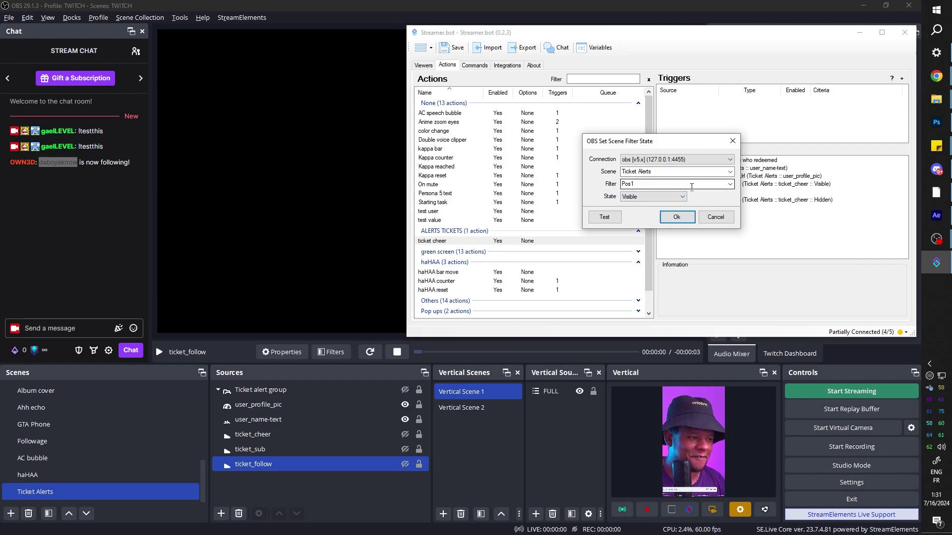
left_click(667, 197)
left_click(677, 220)
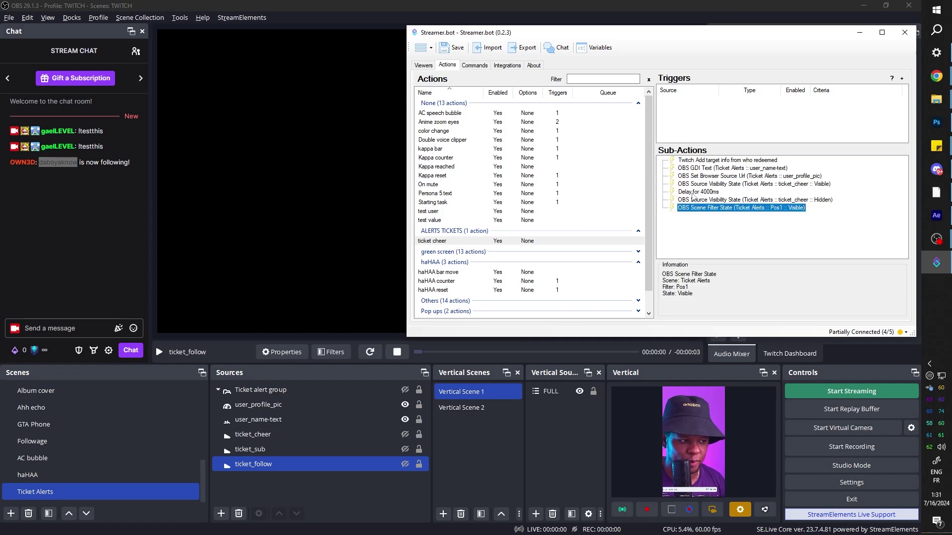
left_click_drag(699, 207, 704, 192)
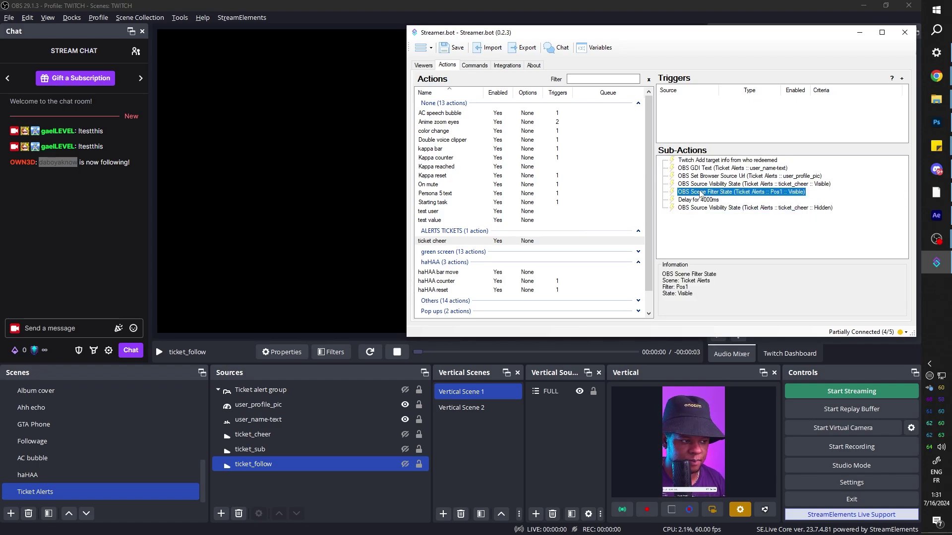
Add a Twitch Chat Cheer trigger with Min and Max left empty.
right_click(685, 106)
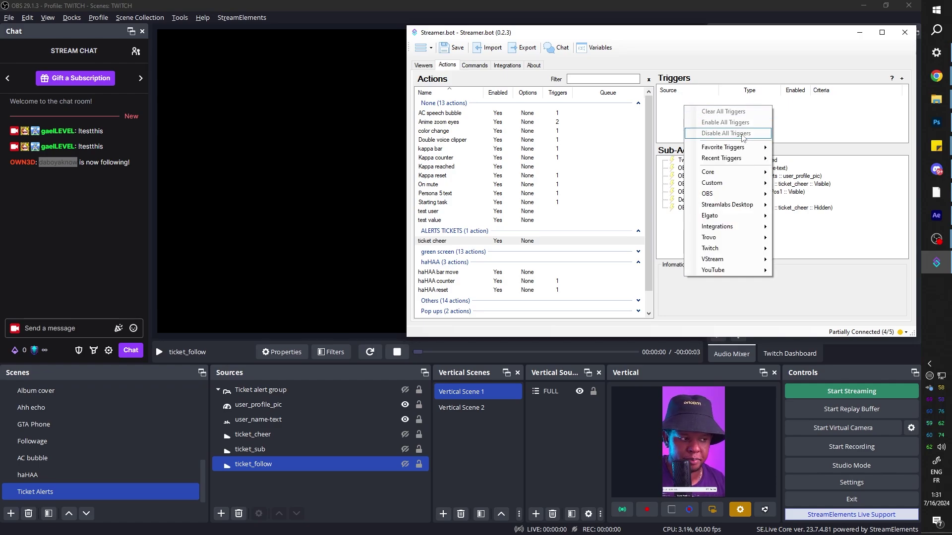
mouse_move(717, 252)
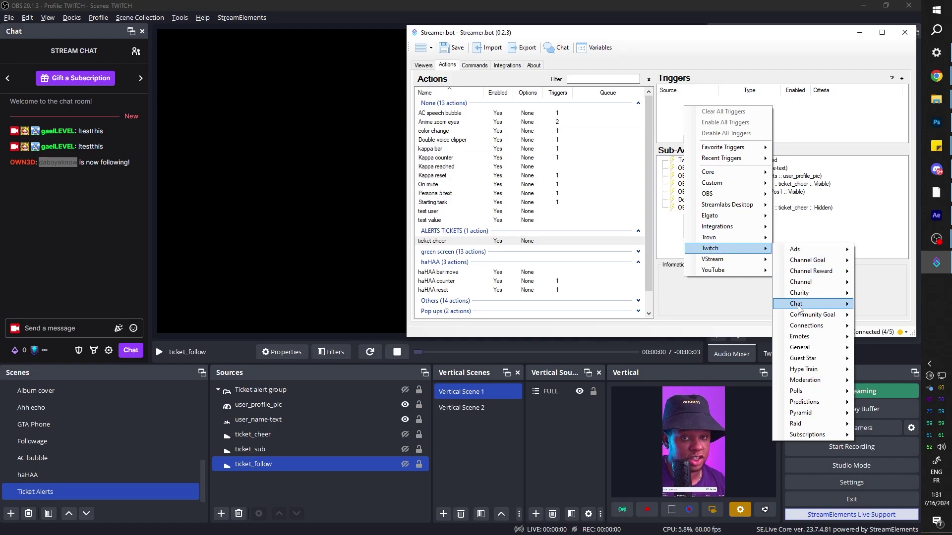
mouse_move(781, 308)
left_click(732, 334)
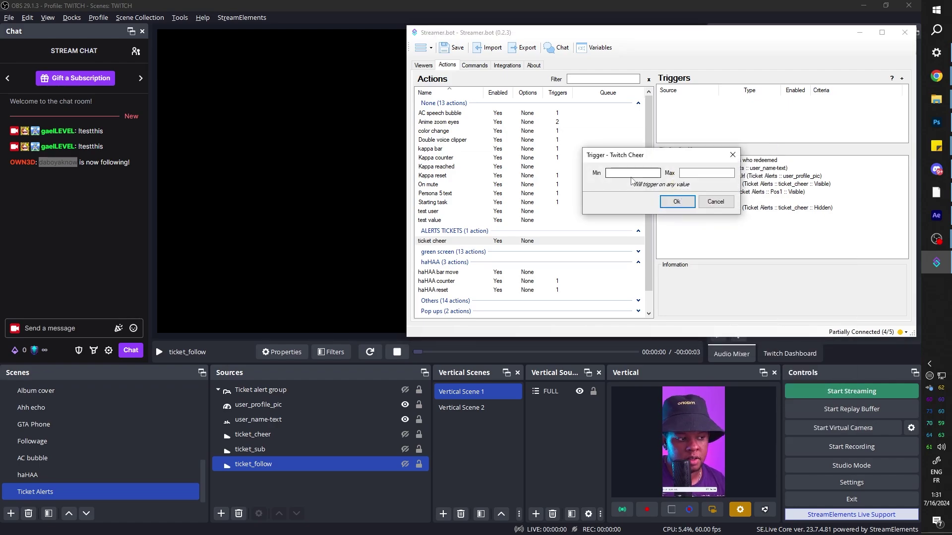
left_click(717, 174)
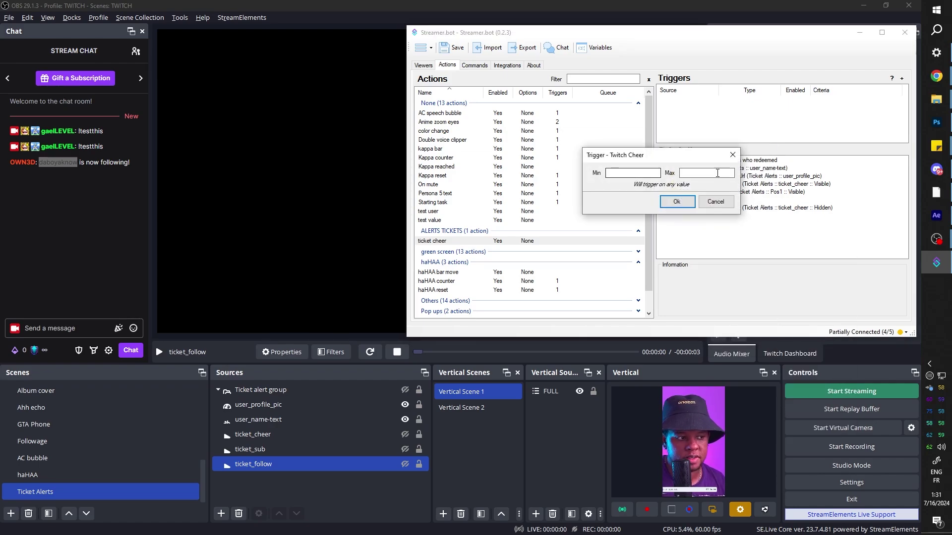
left_click(678, 206)
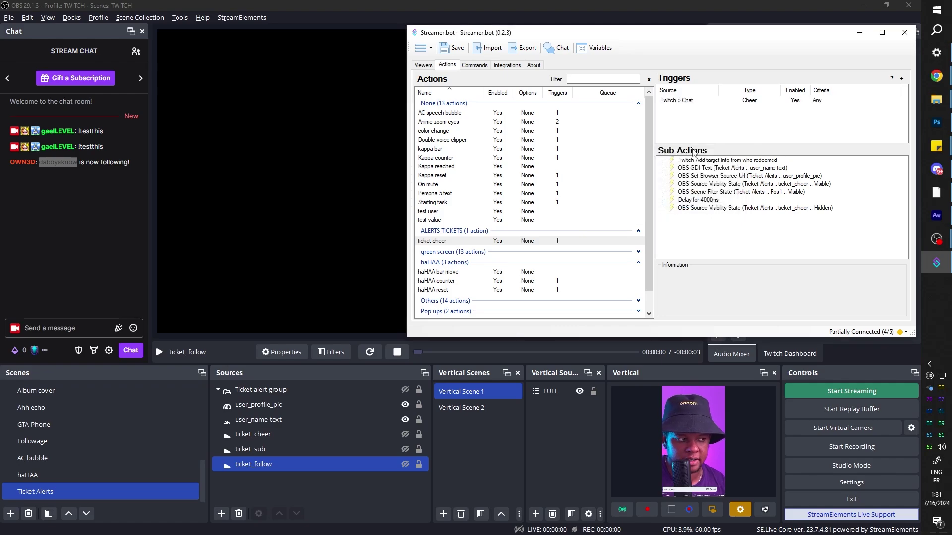
Add a Core Command Triggered trigger to the ticket cheer action.
right_click(685, 118)
mouse_move(741, 192)
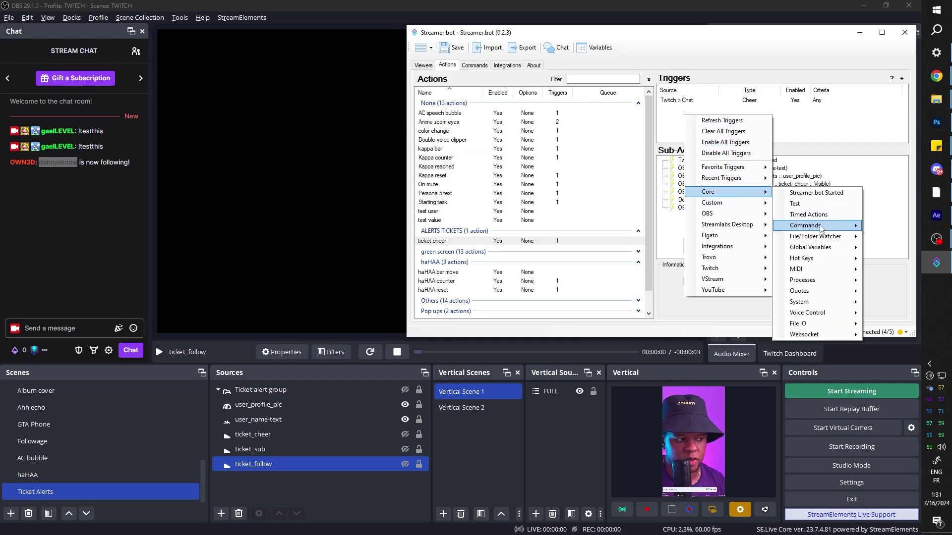
mouse_move(803, 229)
left_click(724, 226)
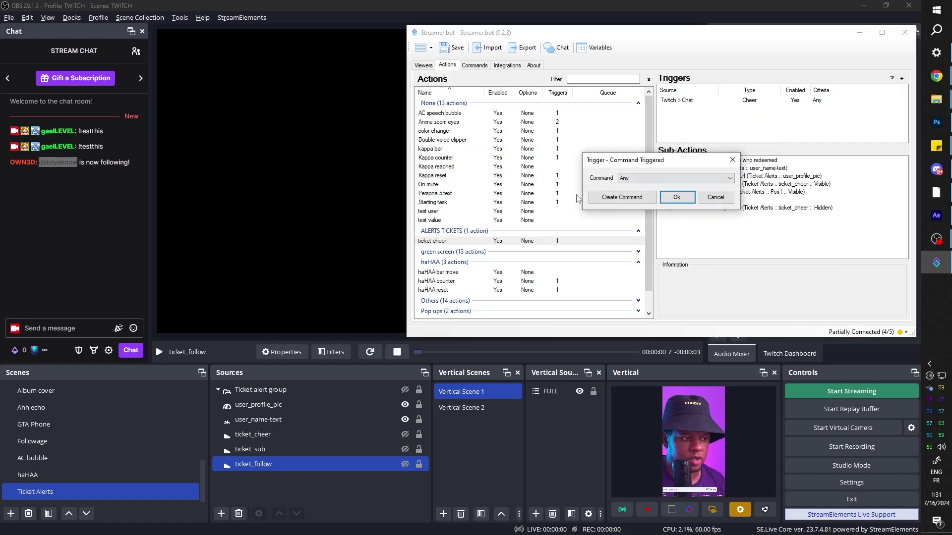
Create the test_cheer command with text !testcheer for the trigger, then return to OBS.
left_click(621, 197)
type("test_cheer")
left_click(539, 120)
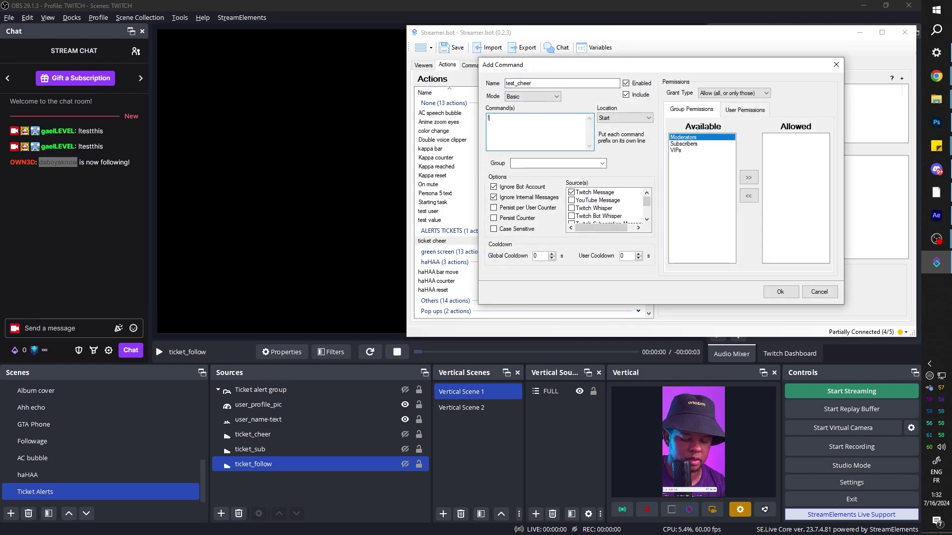
type("!testcheer")
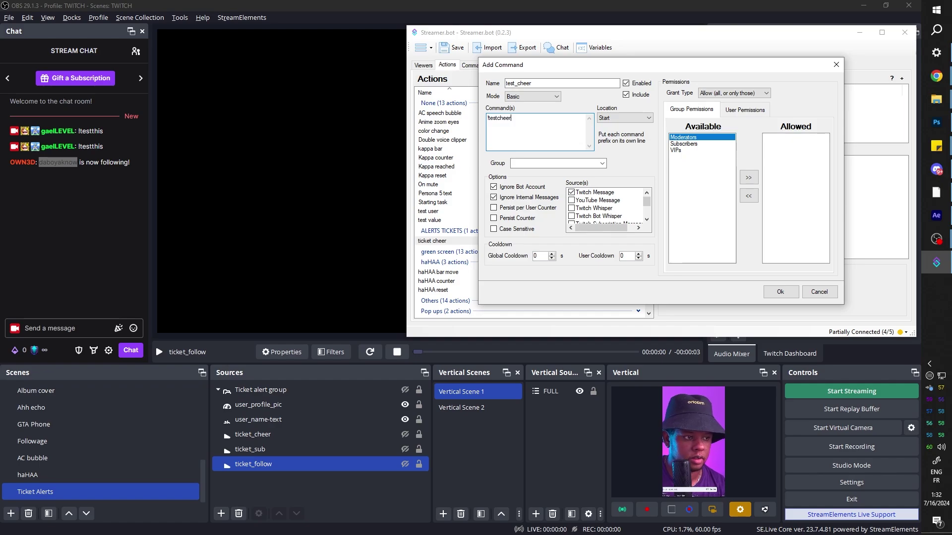
left_click(780, 292)
left_click(676, 195)
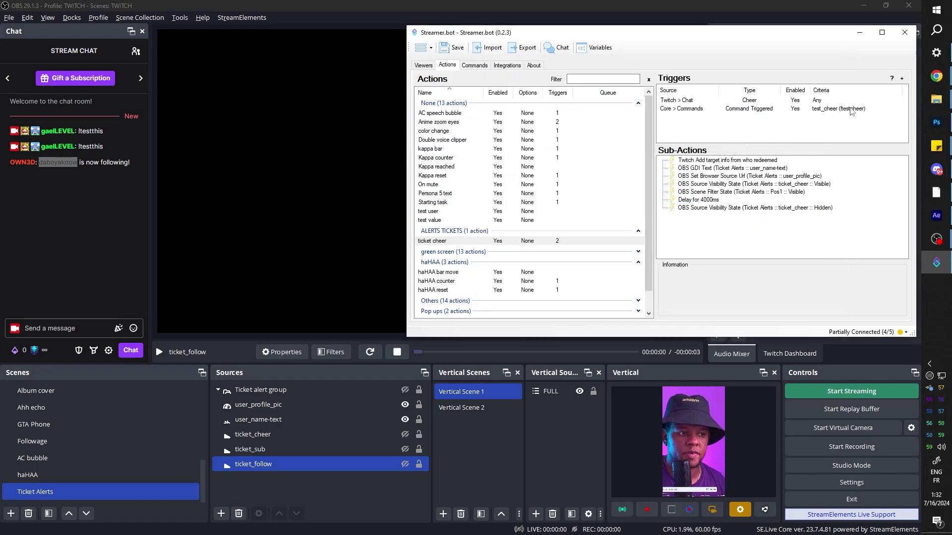
left_click(314, 2)
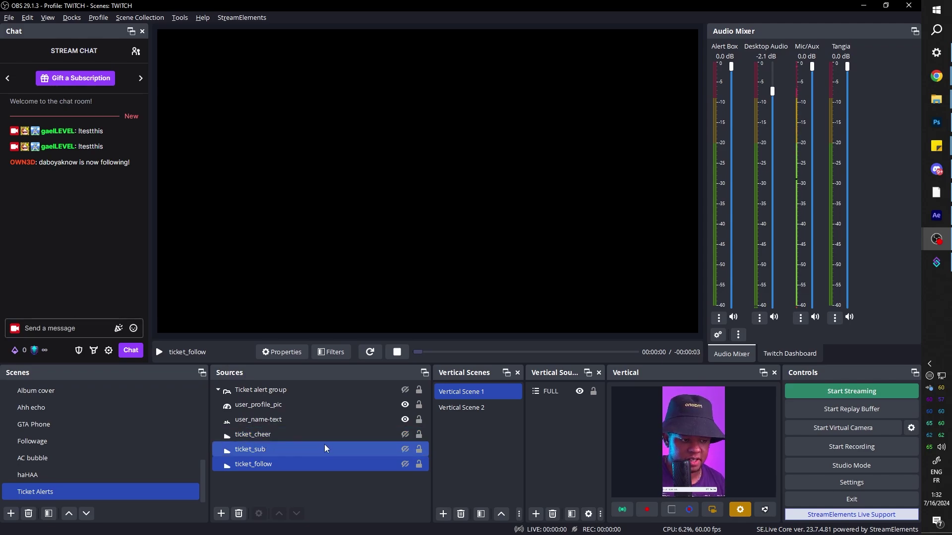
Send !testcheer in the stream chat to fire the cheer ticket alert.
left_click(373, 439, "ctrl")
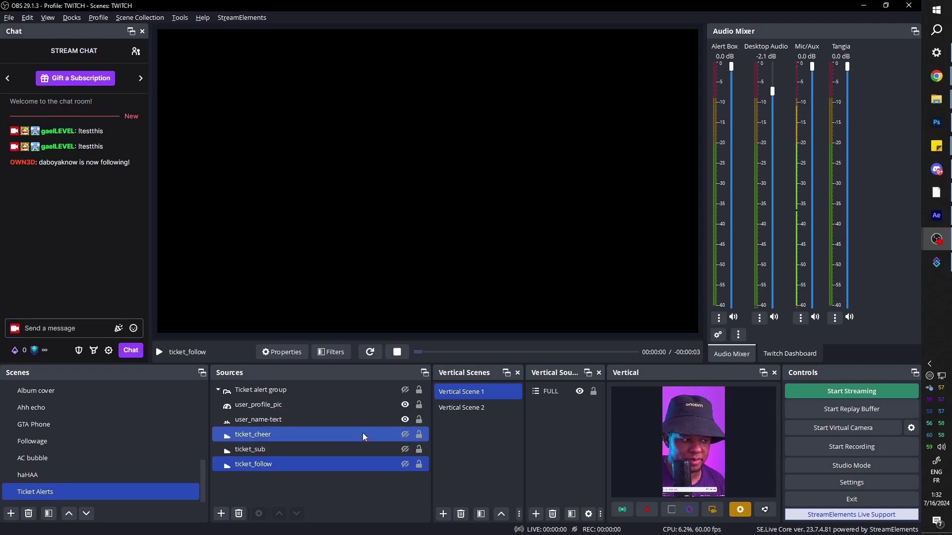
left_click(362, 433, "ctrl")
left_click(52, 222)
type("Itestcheer")
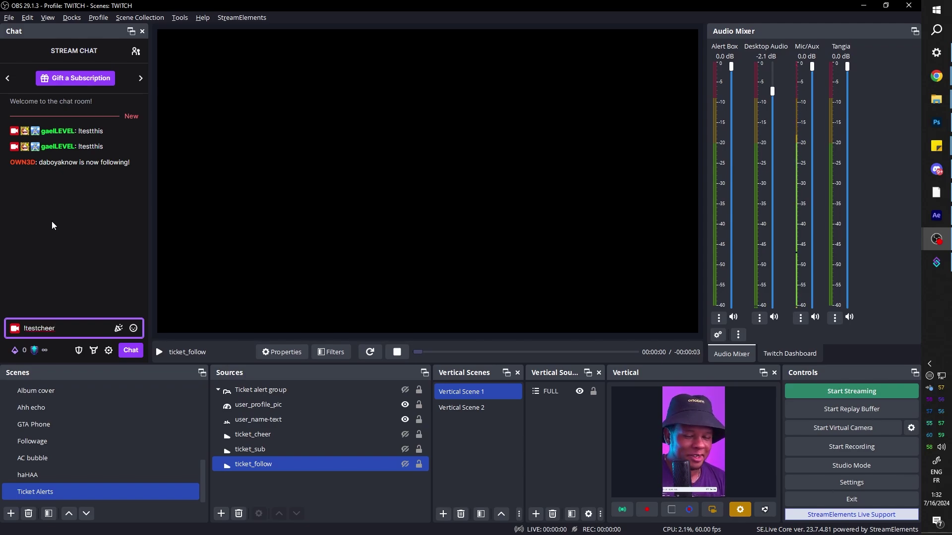
key("Return")
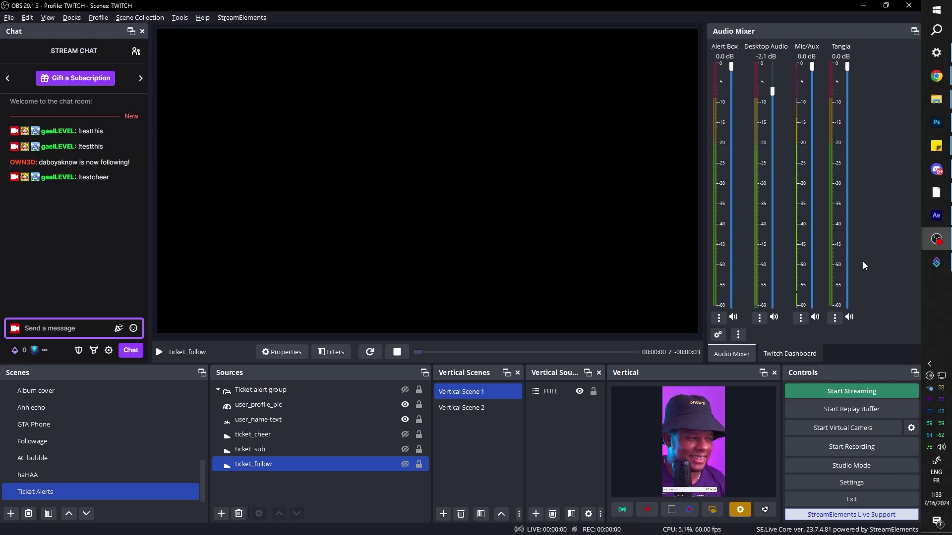
Duplicate the ticket cheer action and rename the copy to ticket follow.
left_click(936, 263)
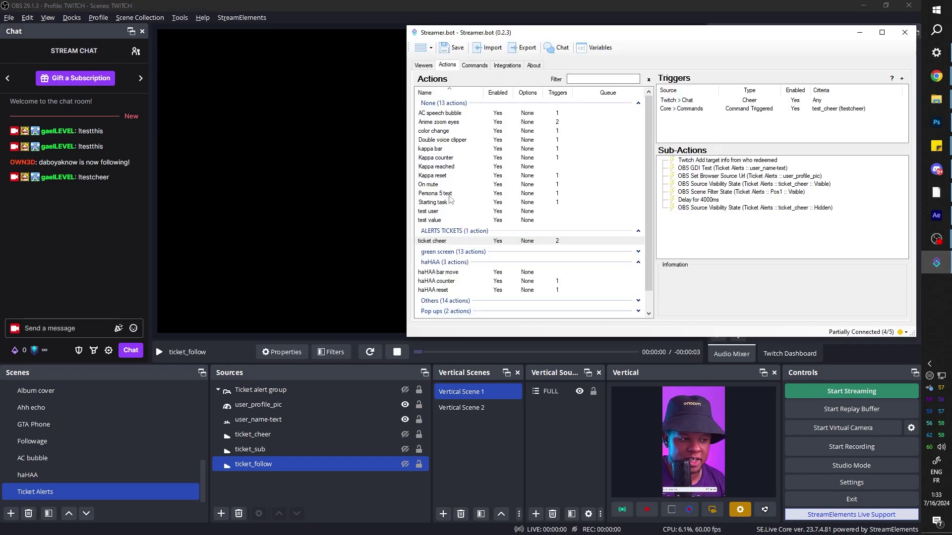
right_click(440, 242)
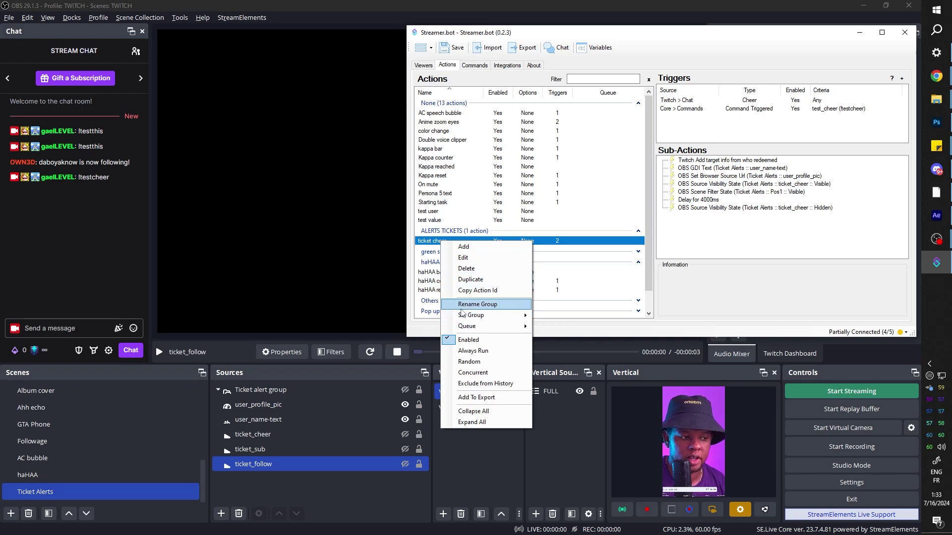
left_click(468, 279)
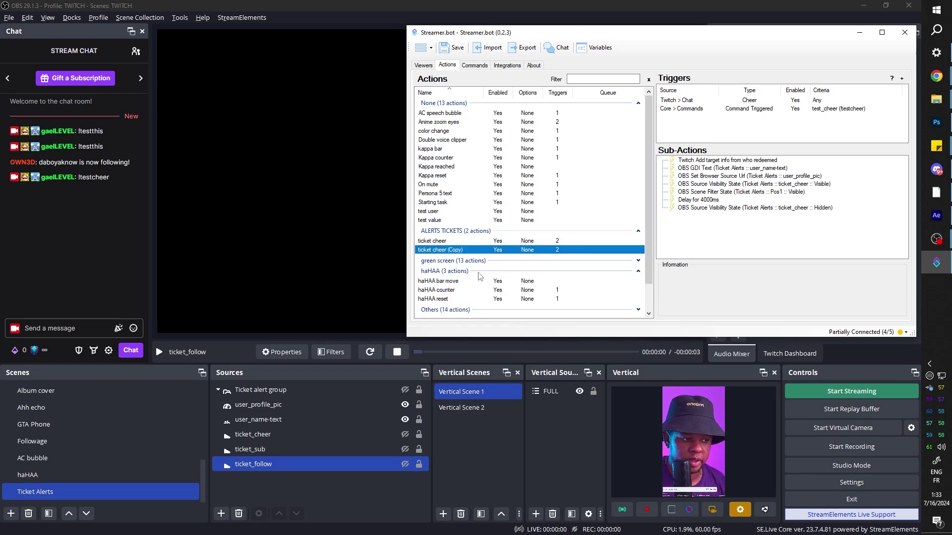
double_click(443, 250)
left_click_drag(627, 150, 682, 149)
type("follow")
key("Return")
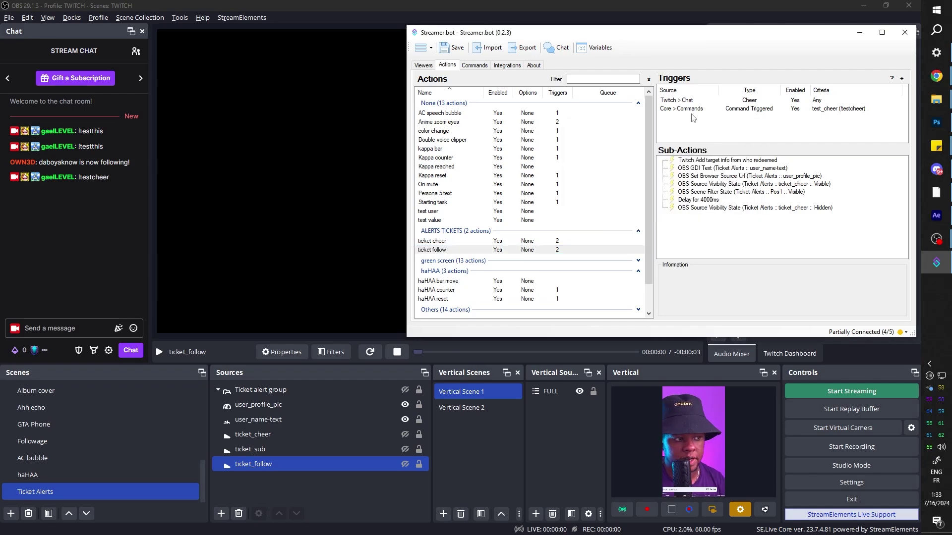
Replace the Twitch Chat Cheer trigger with a Twitch Channel Follow trigger.
left_click(691, 101)
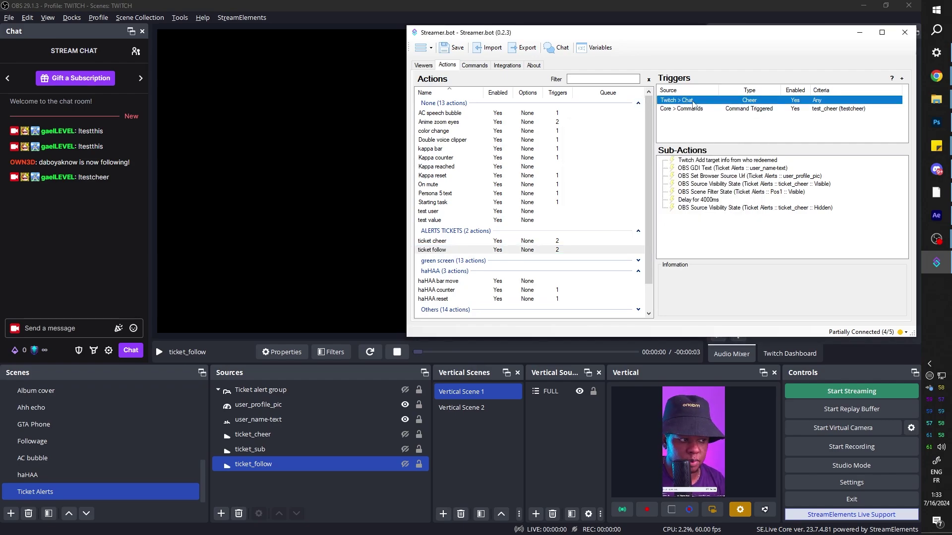
double_click(688, 103)
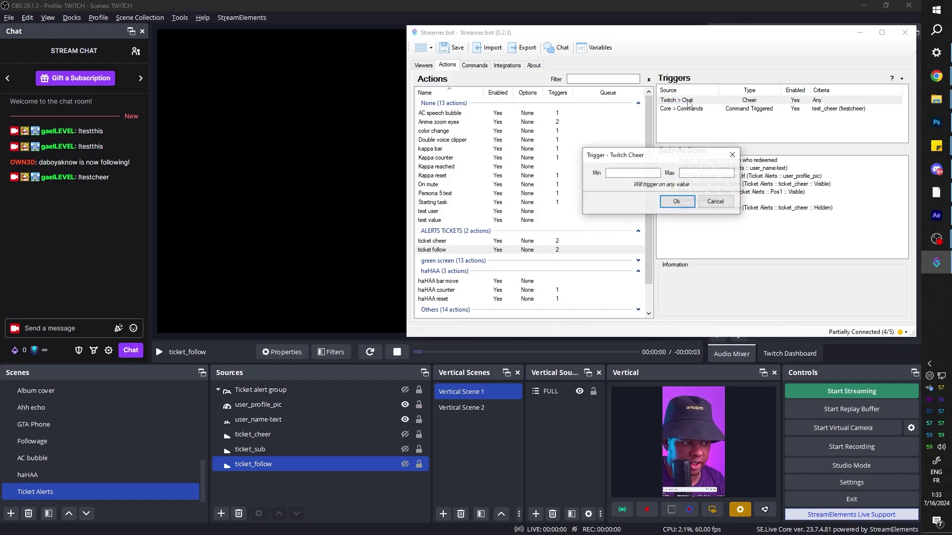
left_click(716, 202)
key("Delete")
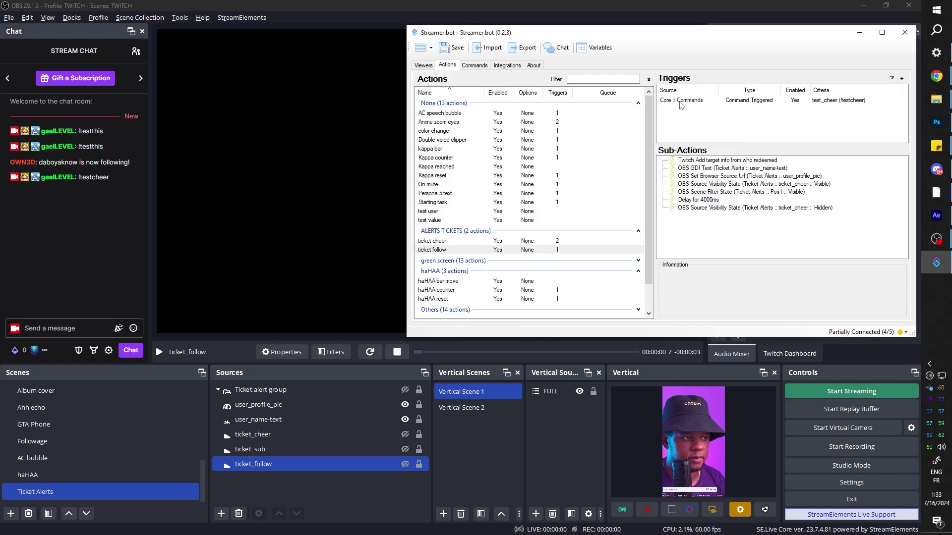
right_click(682, 114)
mouse_move(709, 264)
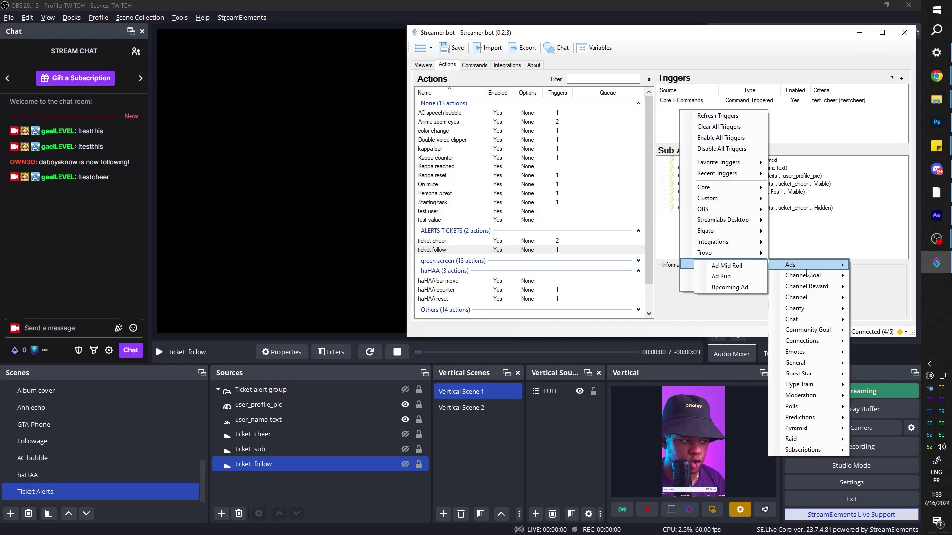
mouse_move(795, 298)
left_click(704, 299)
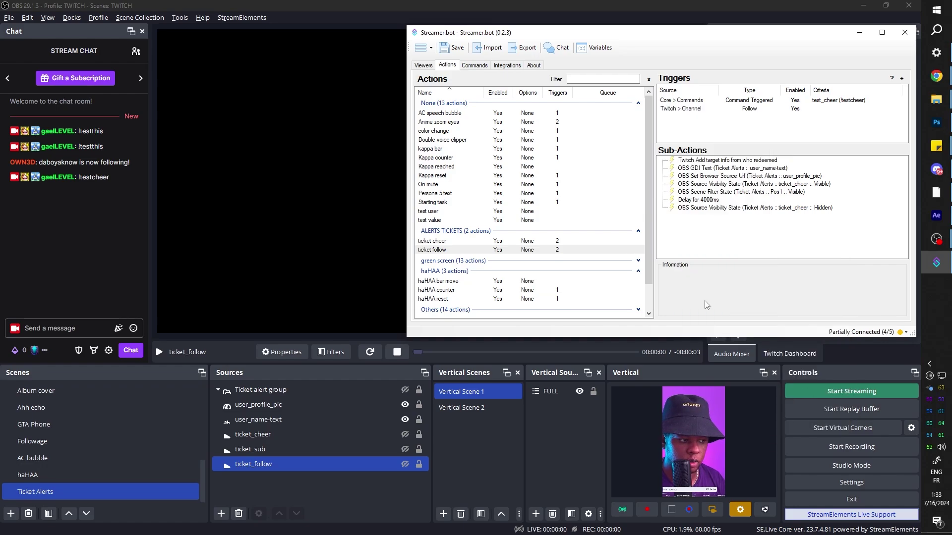
Switch the command trigger to a new test_follow command (!testfollow).
double_click(694, 102)
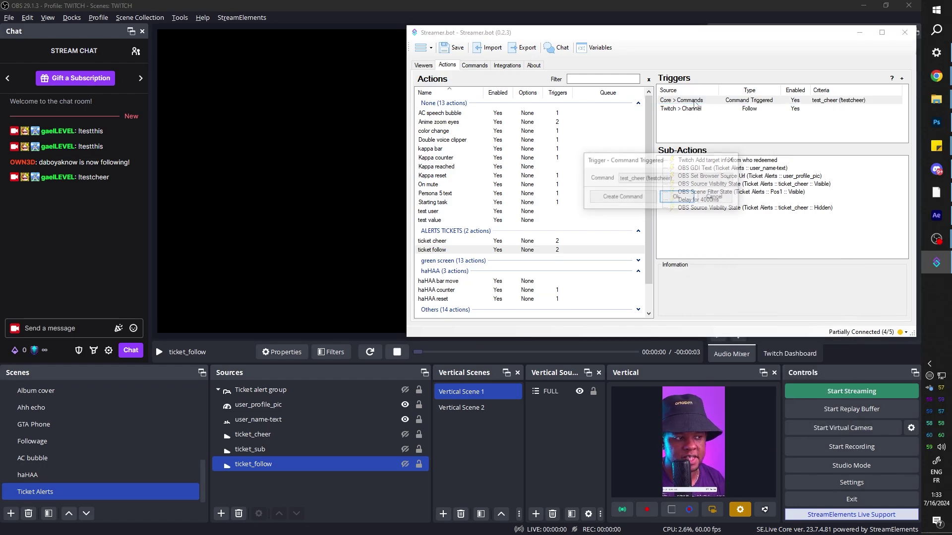
left_click(636, 198)
type("test_fo")
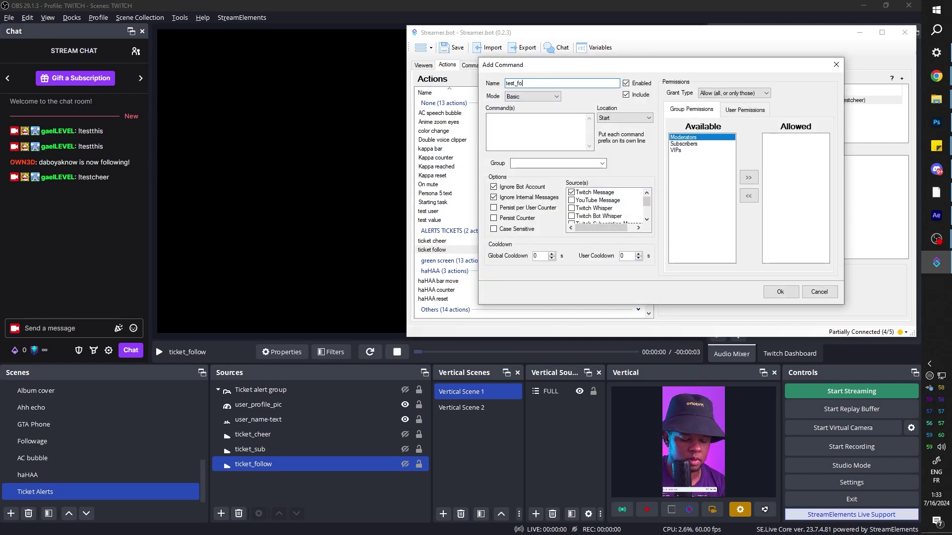
type("llow")
left_click(513, 123)
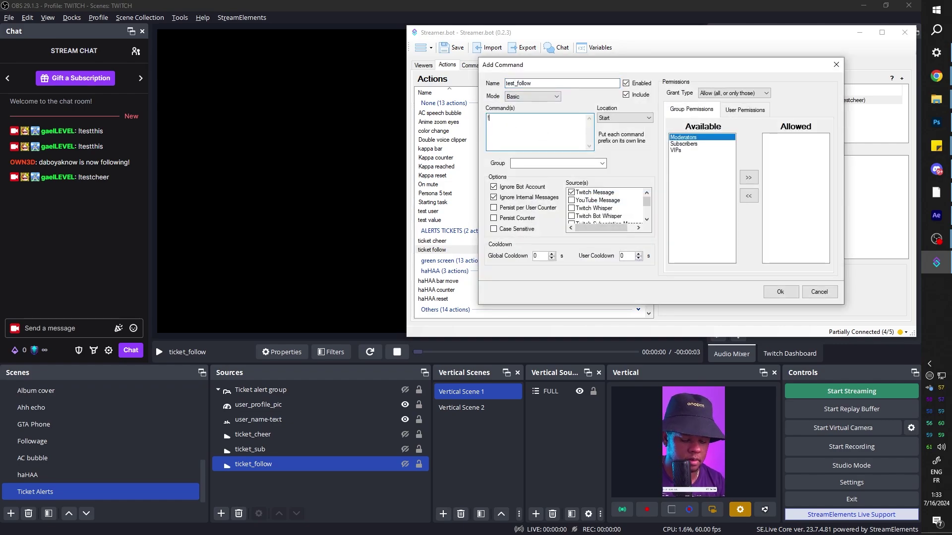
left_click(780, 292)
left_click(677, 198)
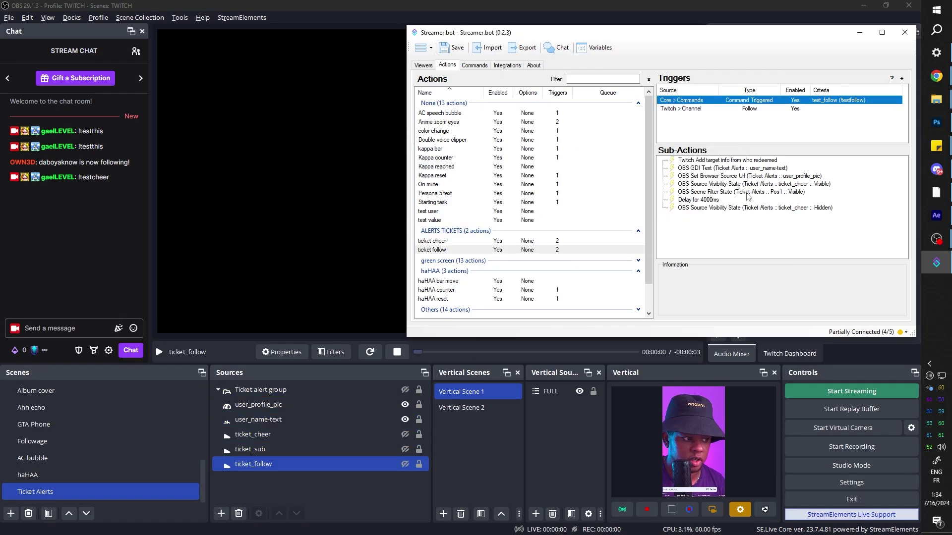
Change the source of both show and hide visibility sub-actions from ticket_cheer to ticket_follow.
double_click(693, 187)
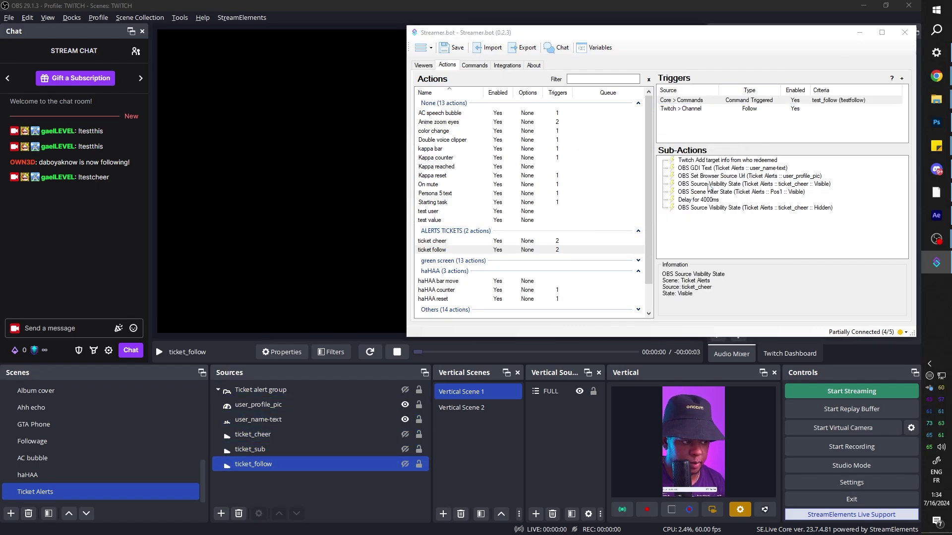
left_click(731, 186)
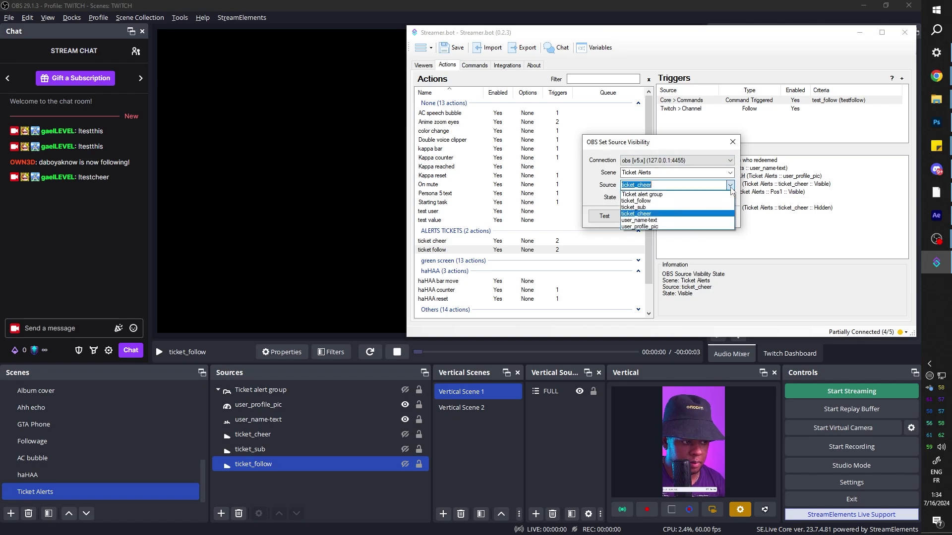
left_click(687, 201)
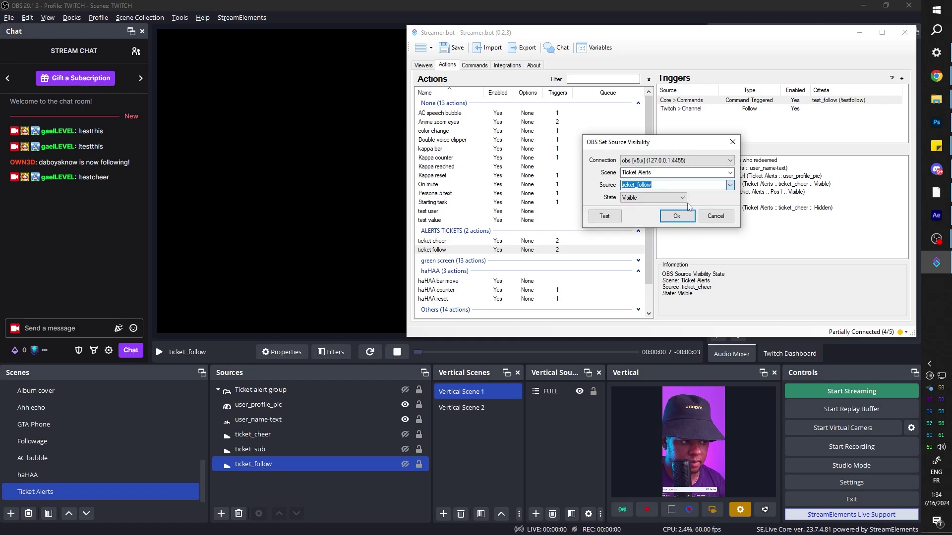
left_click(665, 216)
left_click(739, 211)
double_click(738, 210)
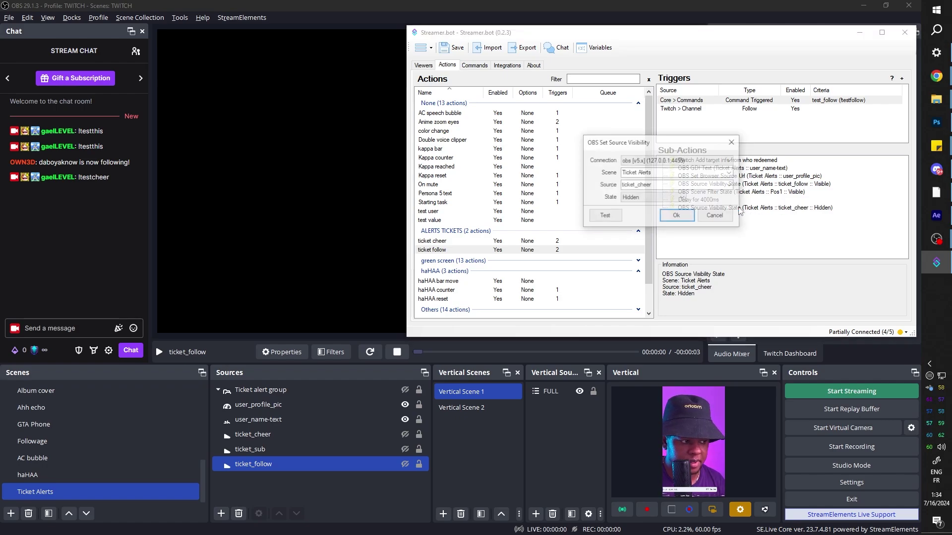
left_click(731, 184)
left_click(672, 204)
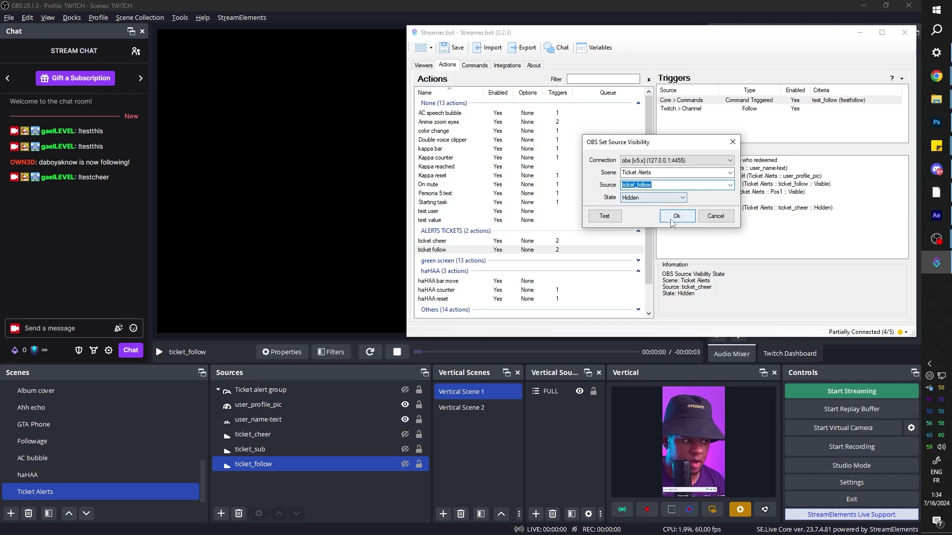
left_click(677, 216)
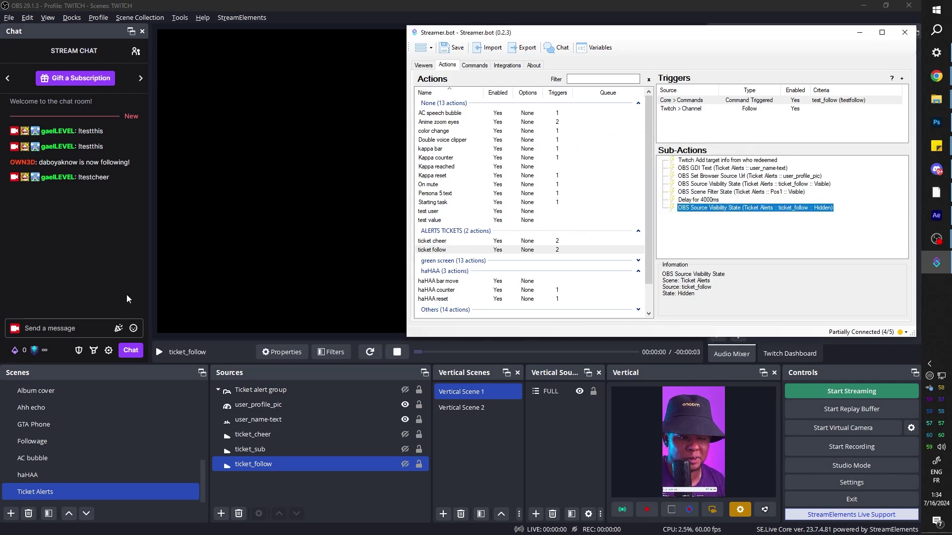
Send !testfollow and then !testsub in the chat to play the follow and sub alerts.
left_click(65, 328)
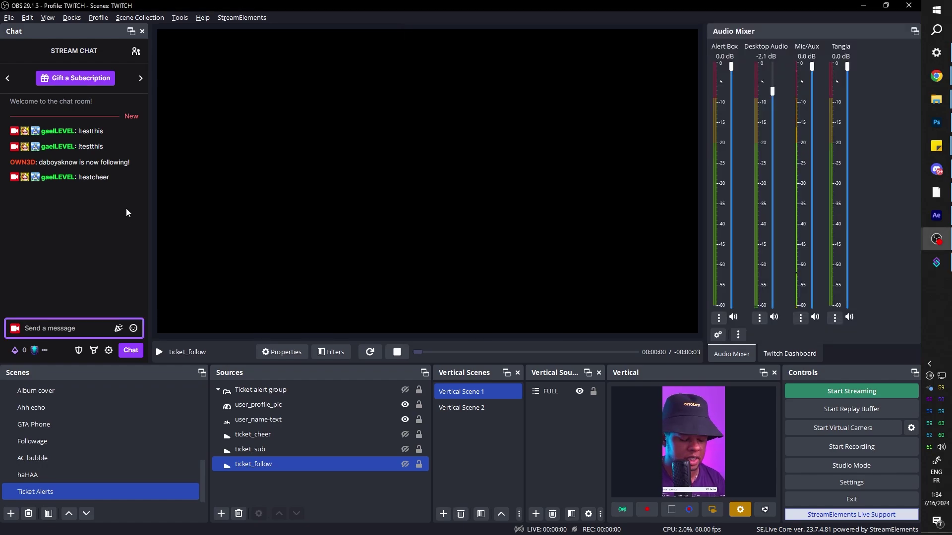
type("!testfoll")
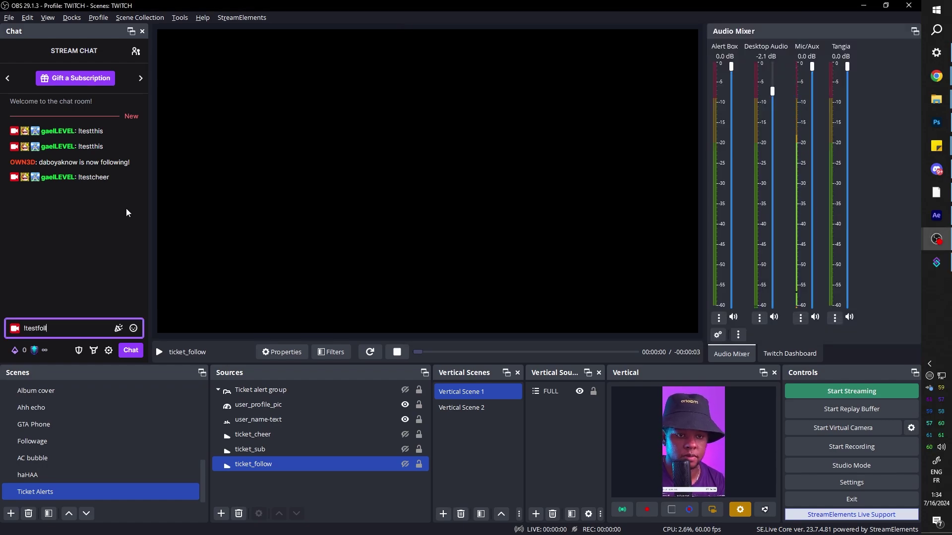
type("ow")
key("Return")
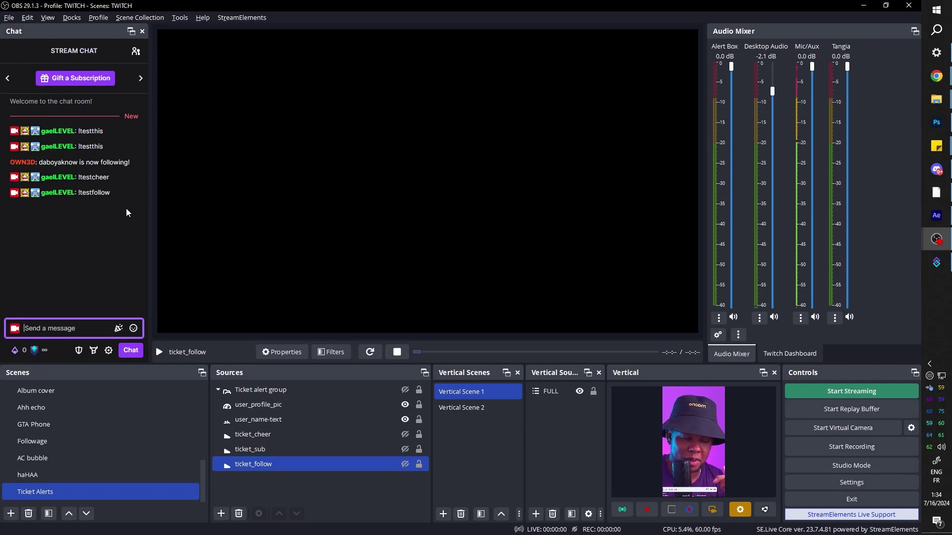
type("!testsub")
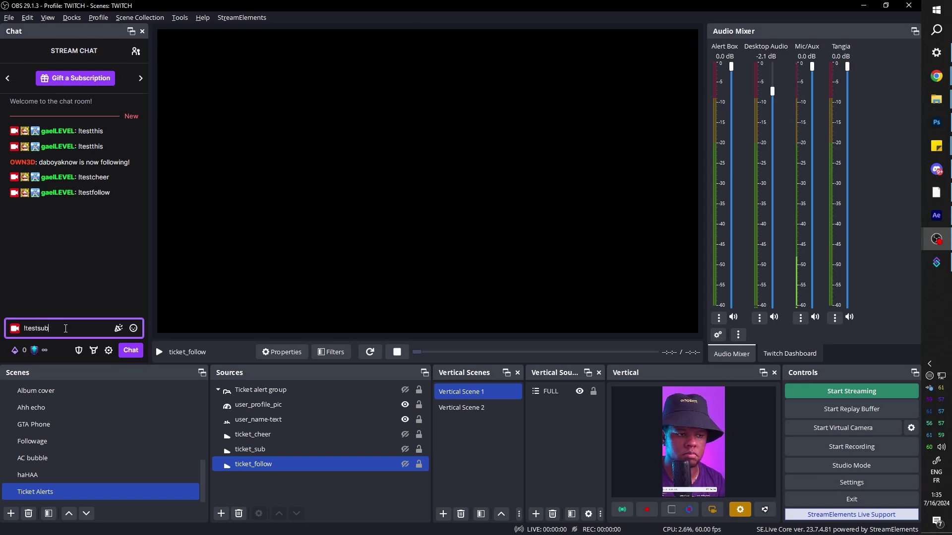
key("Return")
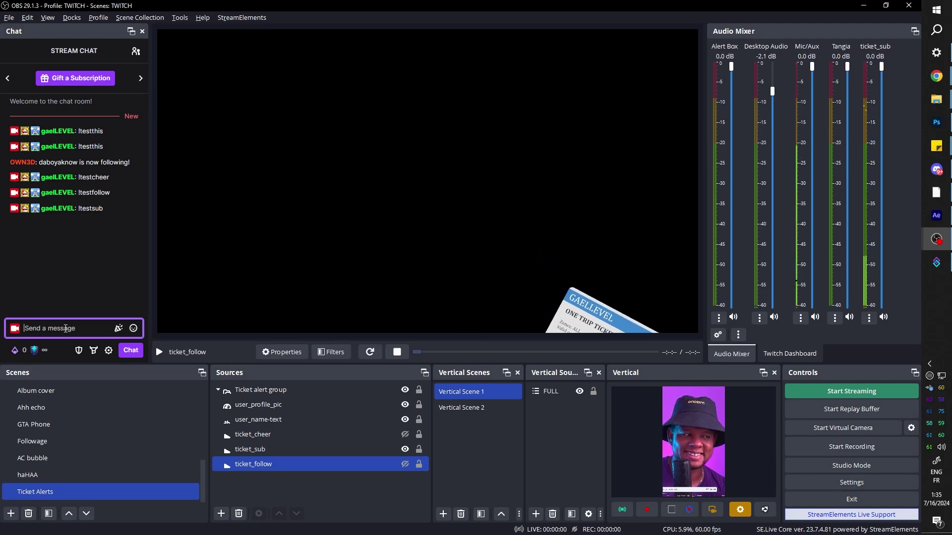
Open Advanced Audio Properties from the Mixer menu and resend !testsub in chat.
left_click(304, 438)
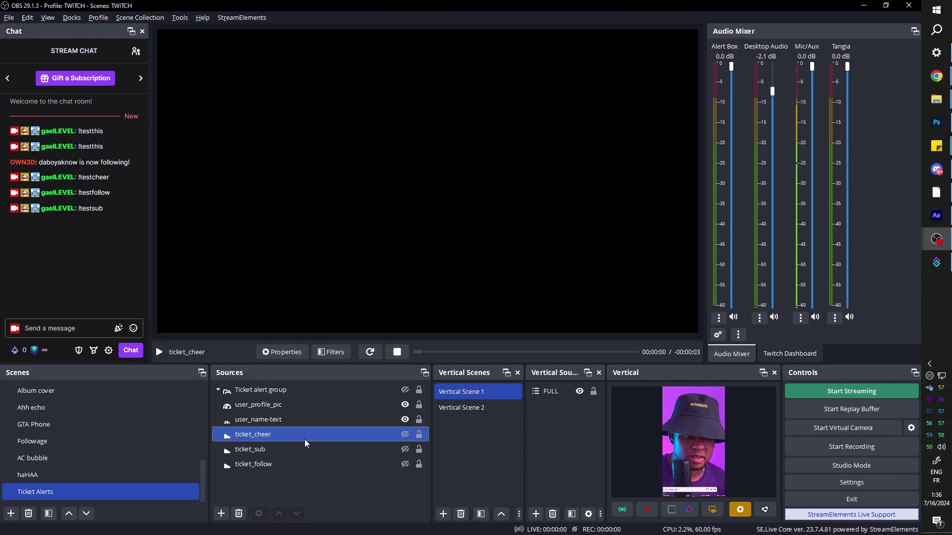
left_click(129, 243)
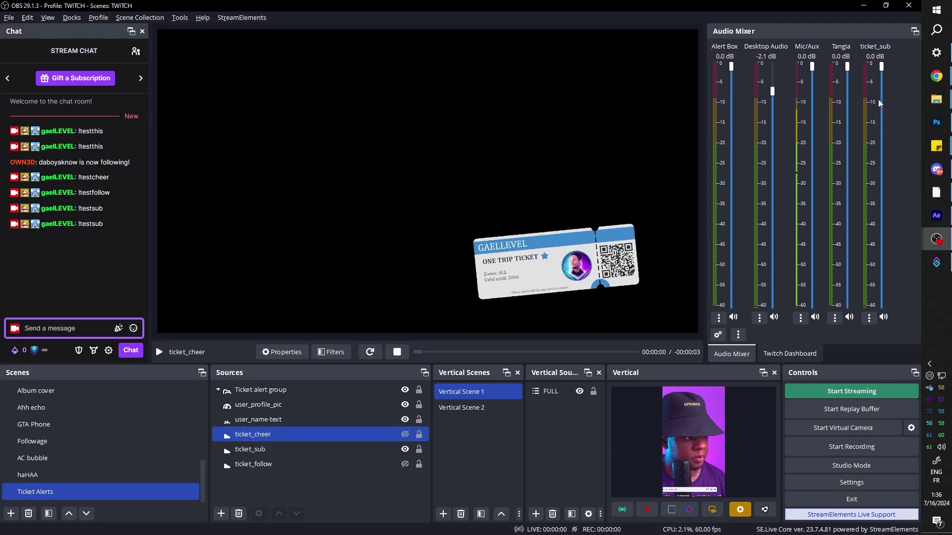
left_click(869, 318)
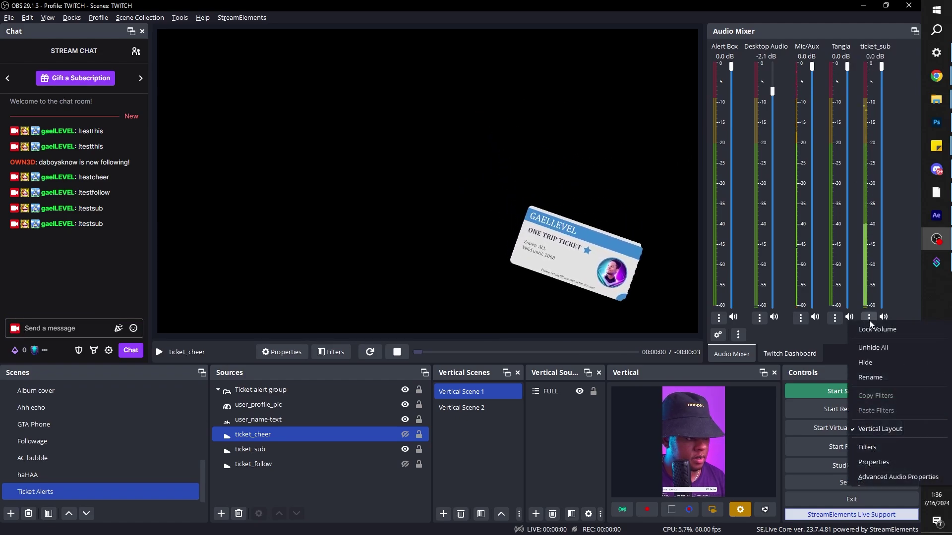
left_click(800, 318)
left_click(825, 473)
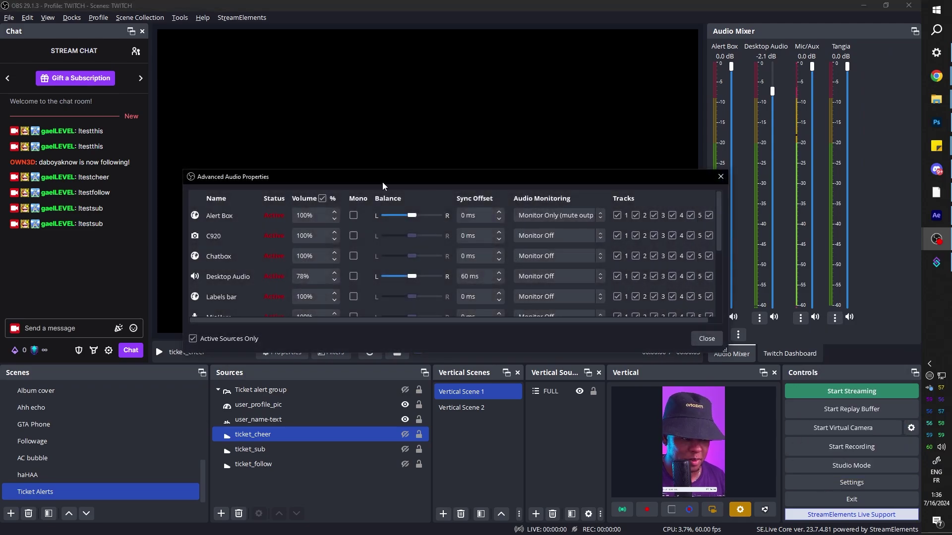
left_click(61, 324)
key("Up")
key("Return")
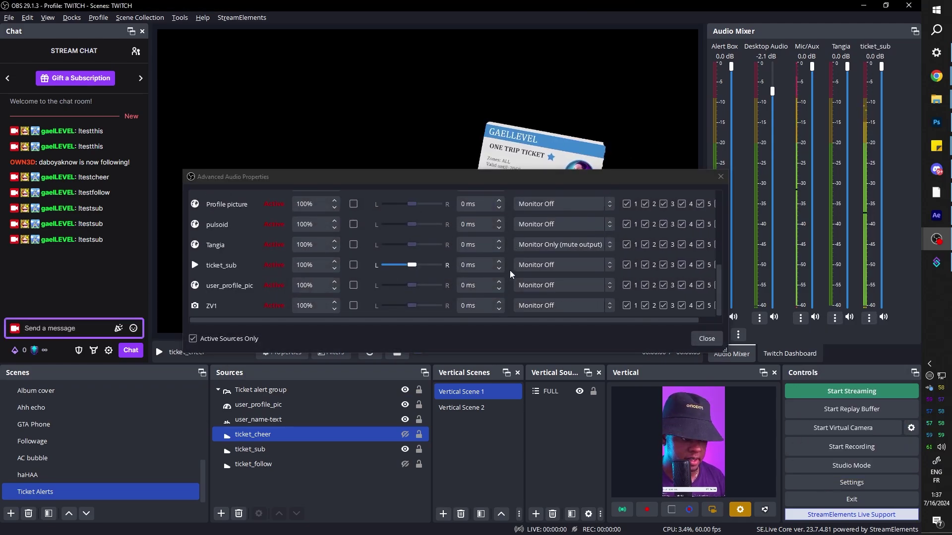
Check user_profile_pic's monitoring setting and resend !testcheer with ticket_cheer selected.
left_click(549, 285)
left_click(549, 284)
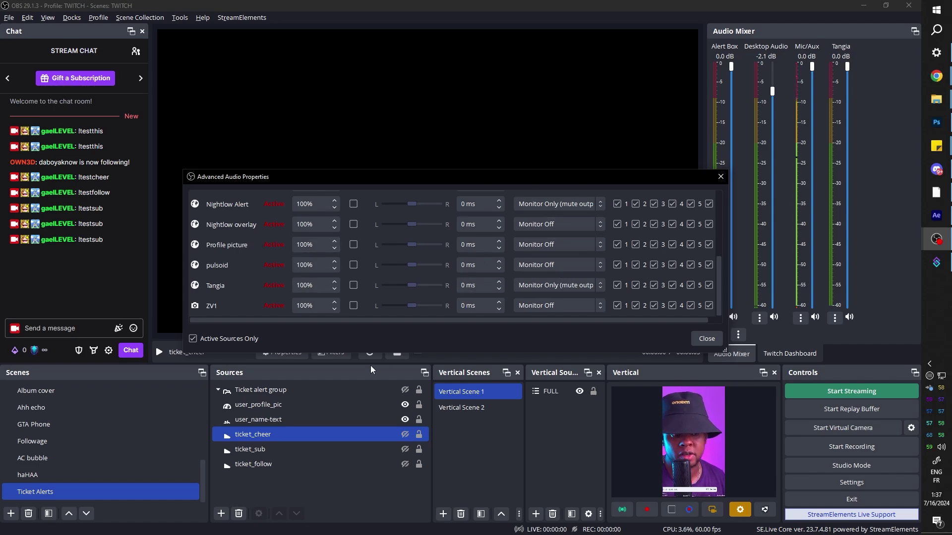
left_click(250, 465, "ctrl")
left_click(291, 459, "ctrl")
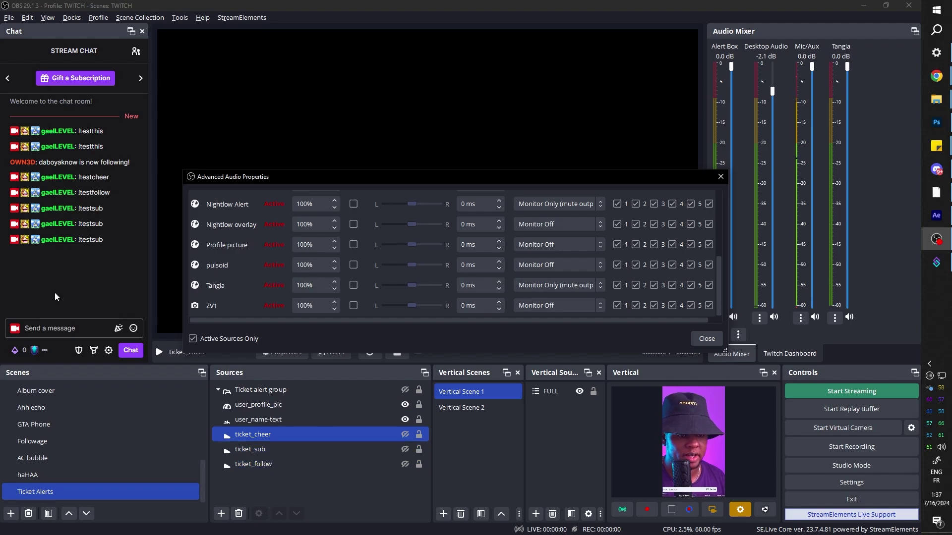
left_click(44, 328)
key("Up")
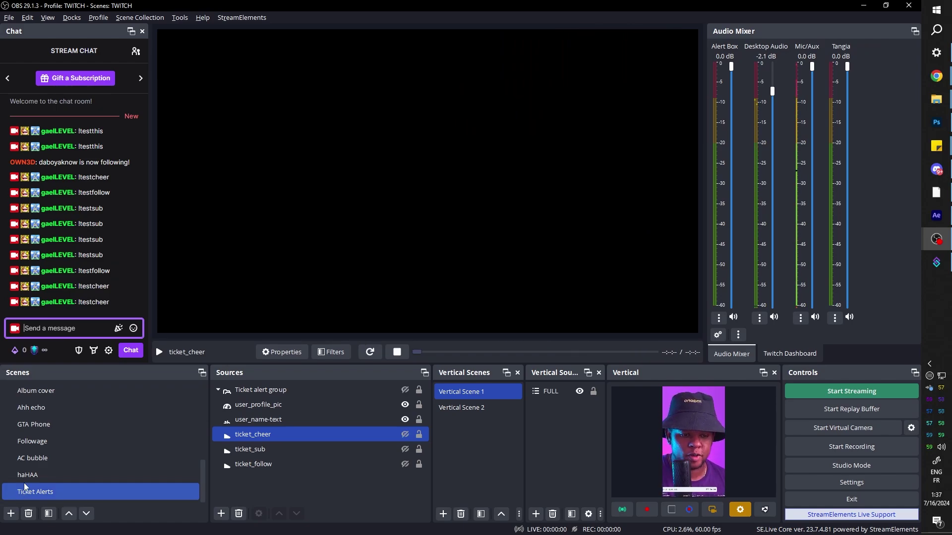
Add the existing Ticket Alerts scene as a source in the GAME scene.
left_click(43, 439)
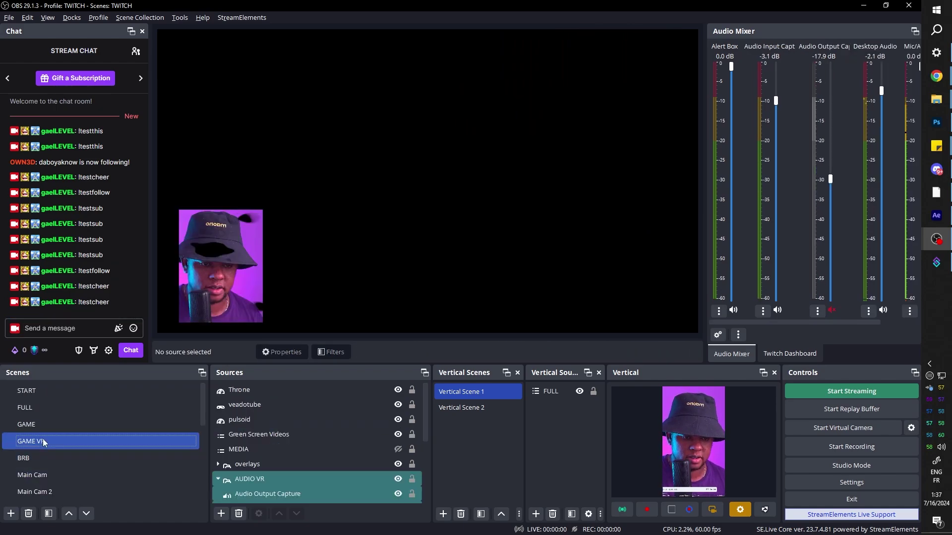
left_click(20, 424)
left_click(221, 514)
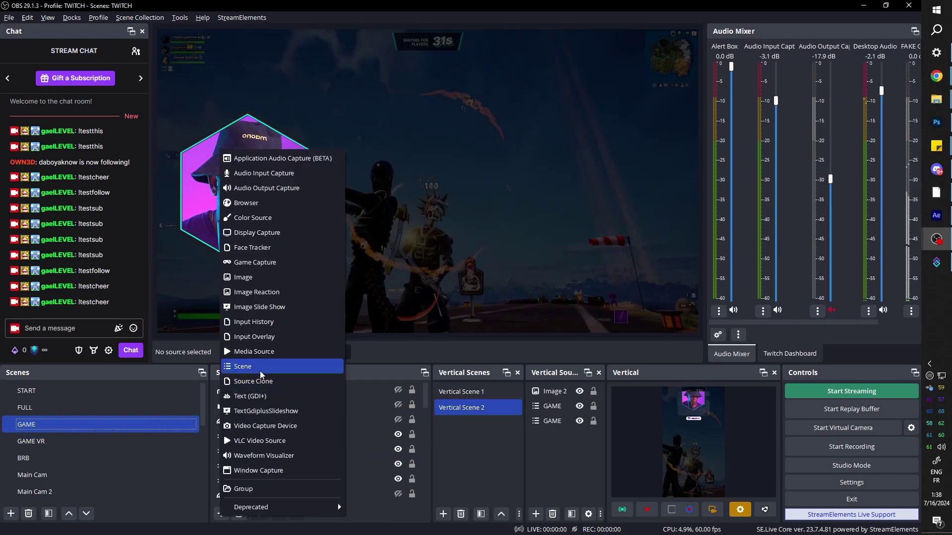
left_click(258, 370)
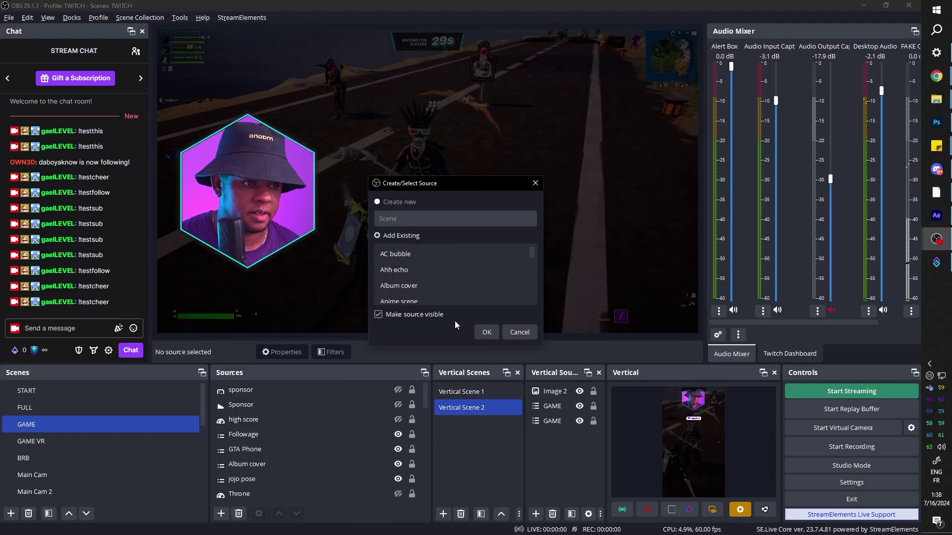
left_click(486, 332)
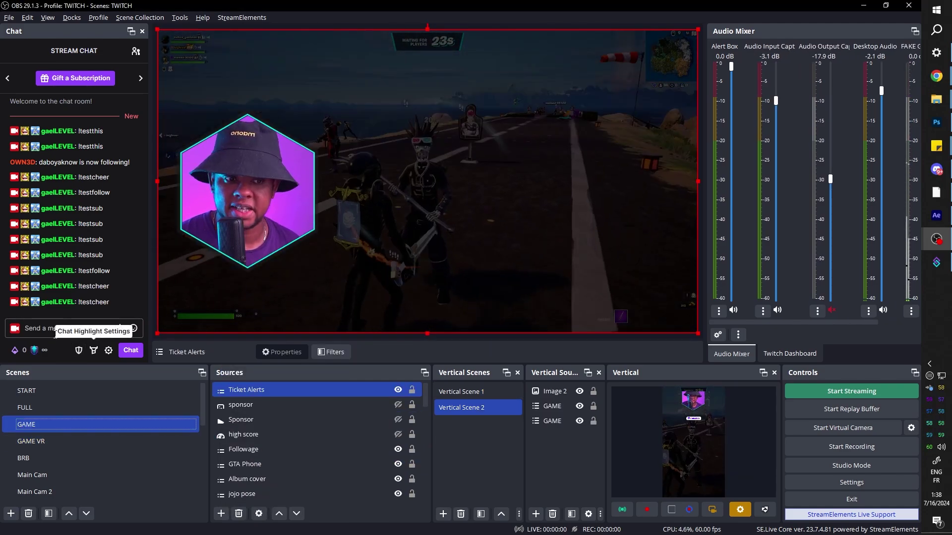
left_click(35, 328)
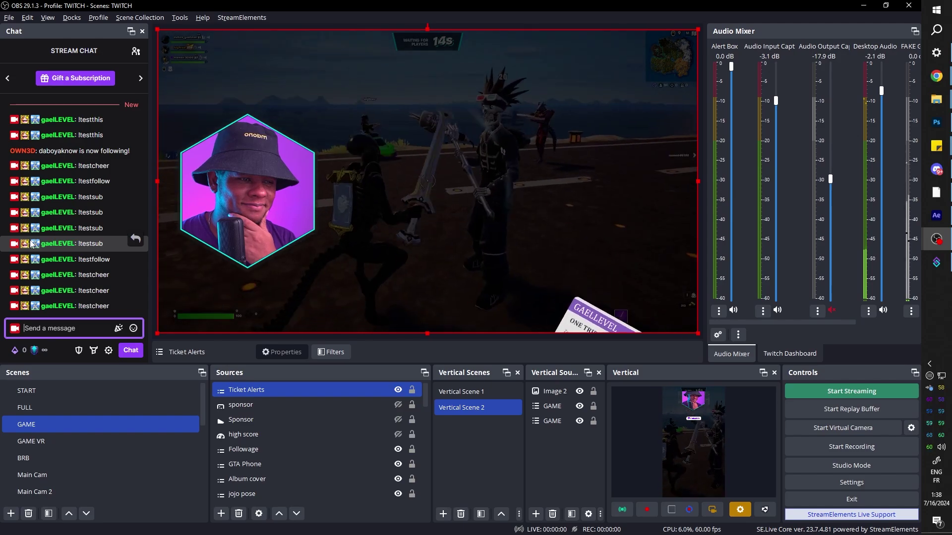
left_click(936, 262)
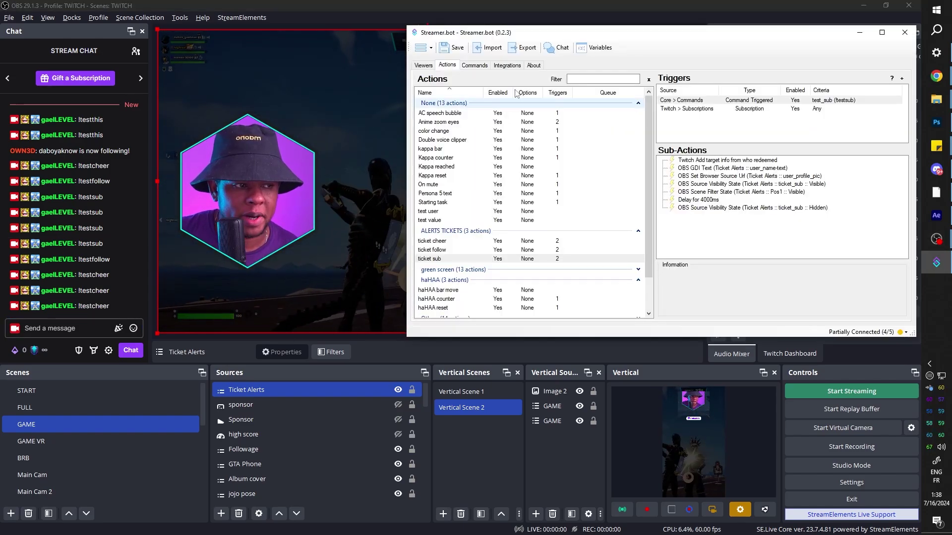
Check the test_follow and test_cheer commands in Streamer.bot, then switch OBS to FULL.
left_click(474, 66)
left_click(437, 247)
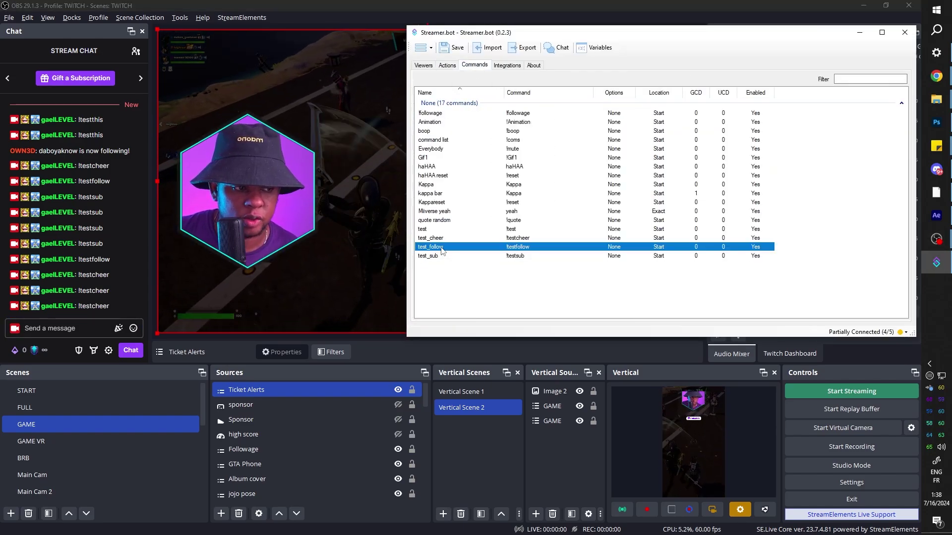
left_click(443, 238)
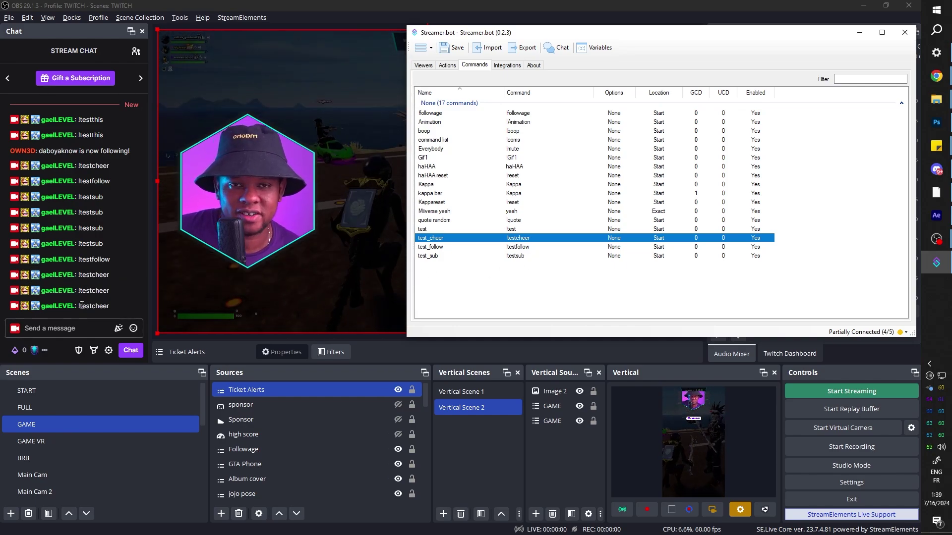
left_click(25, 407)
Add the existing Ticket Alerts scene as a scene source inside FULL.
left_click(221, 514)
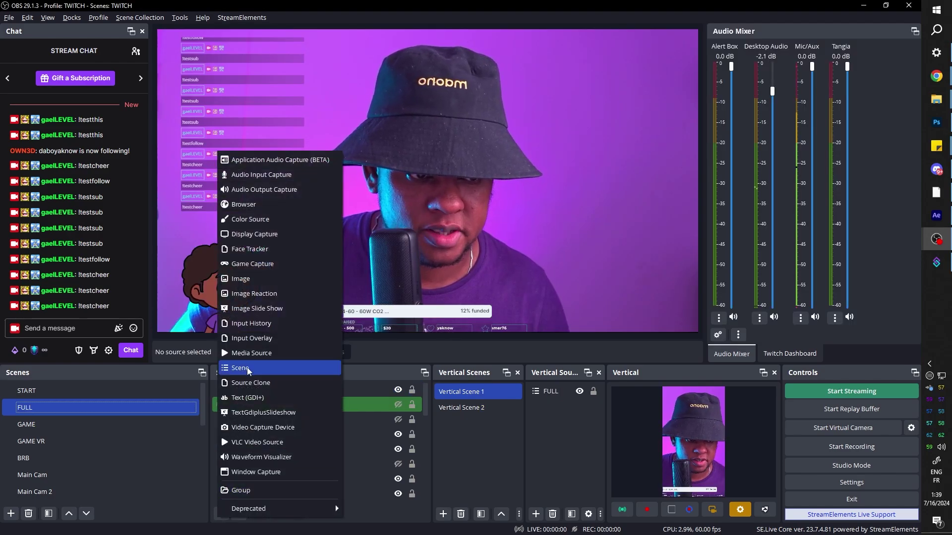
left_click(248, 369)
left_click(487, 331)
left_click(81, 332)
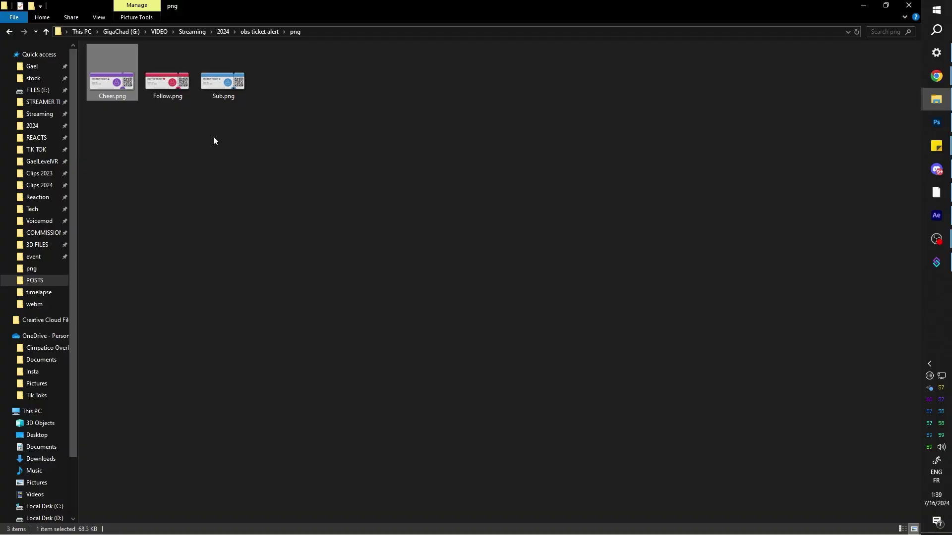
Preview Cheer.png, then open the webm folder under obs ticket alert.
double_click(120, 85)
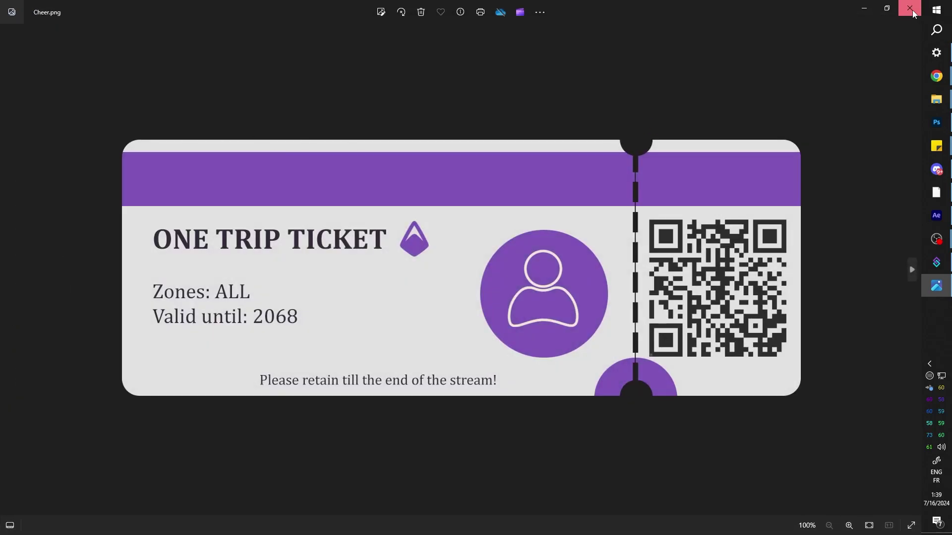
left_click(912, 10)
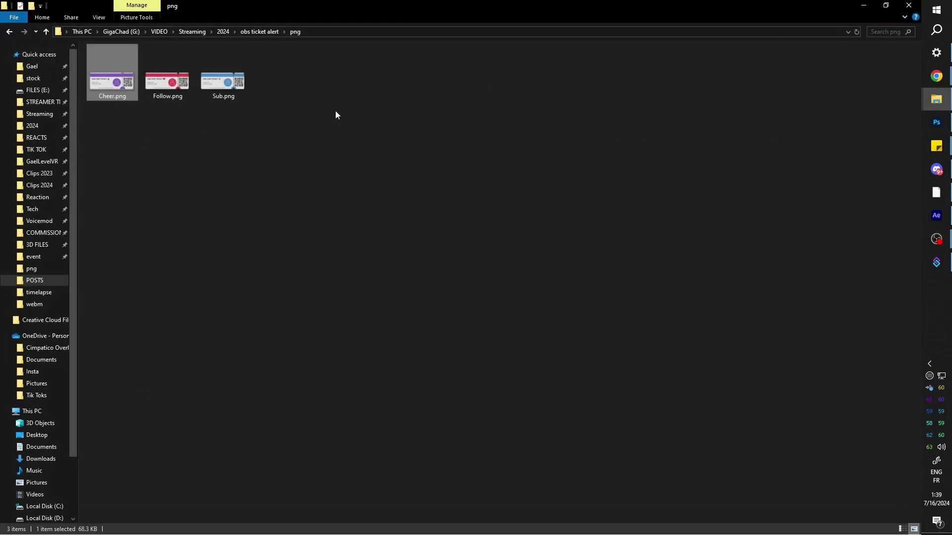
left_click(259, 31)
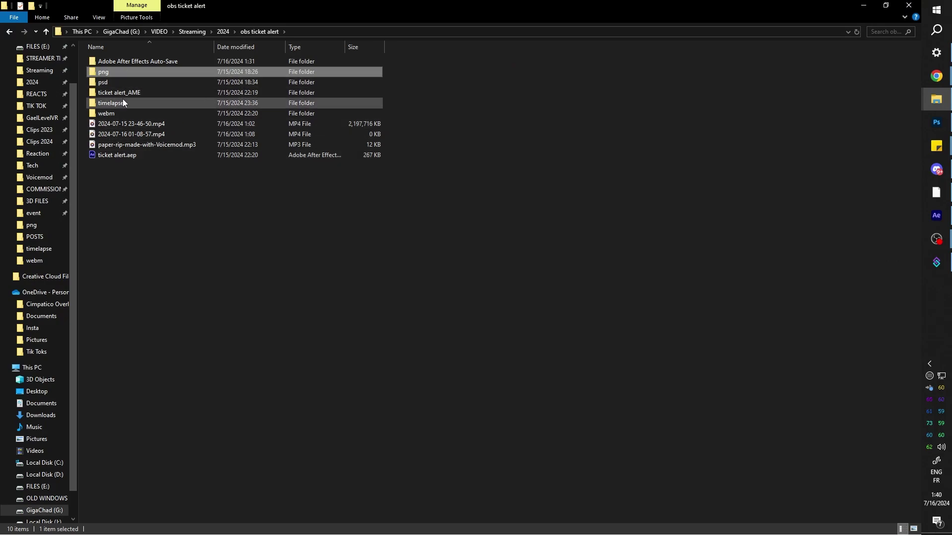
double_click(106, 113)
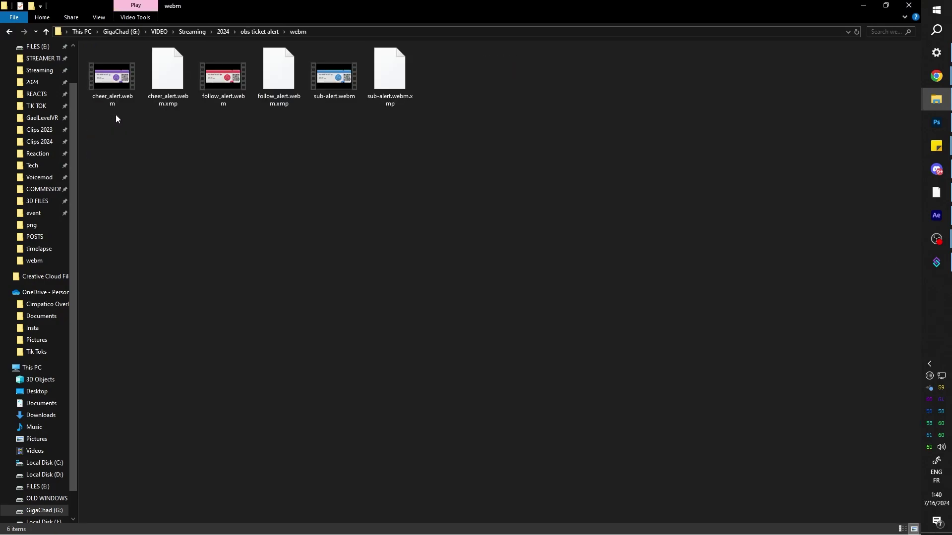
Play cheer_alert.webm in Chrome, then return to OBS Studio's FULL scene.
double_click(110, 73)
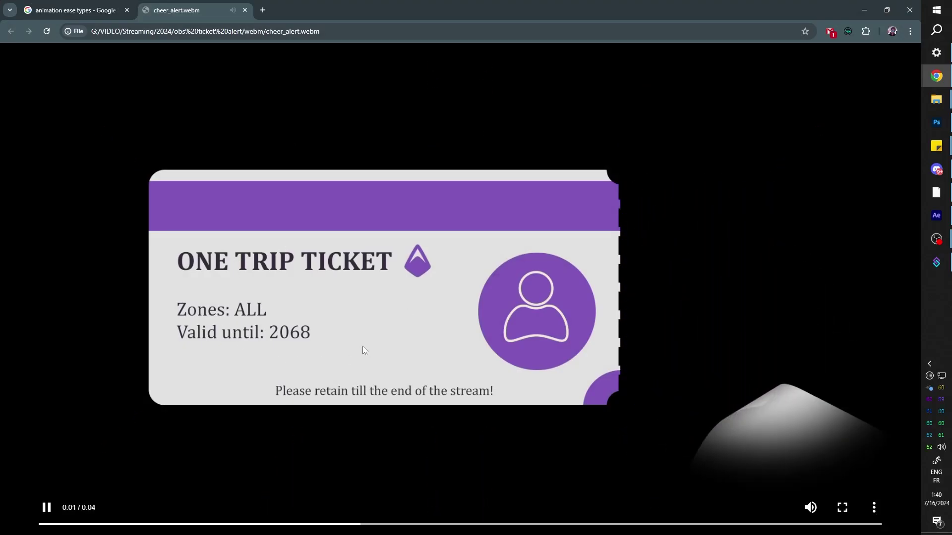
key("alt+Tab")
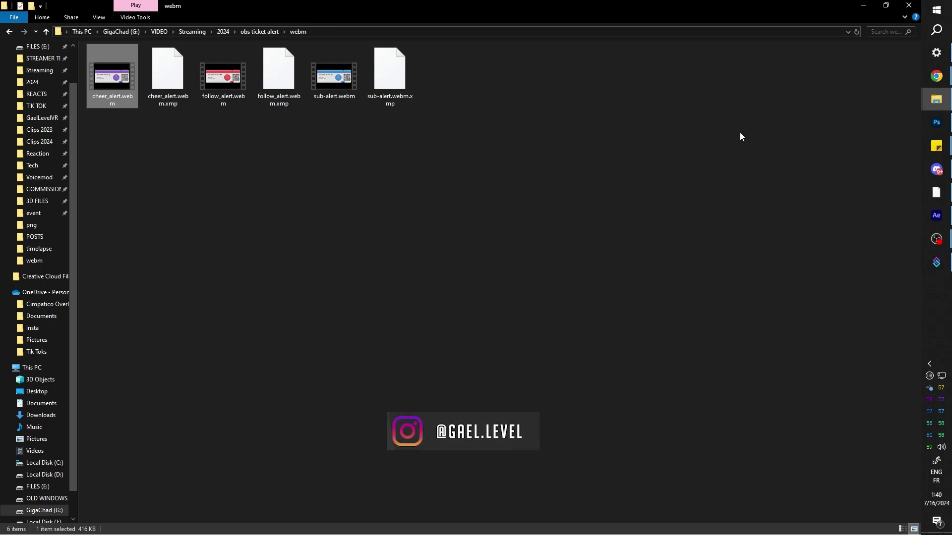
key("alt+Tab")
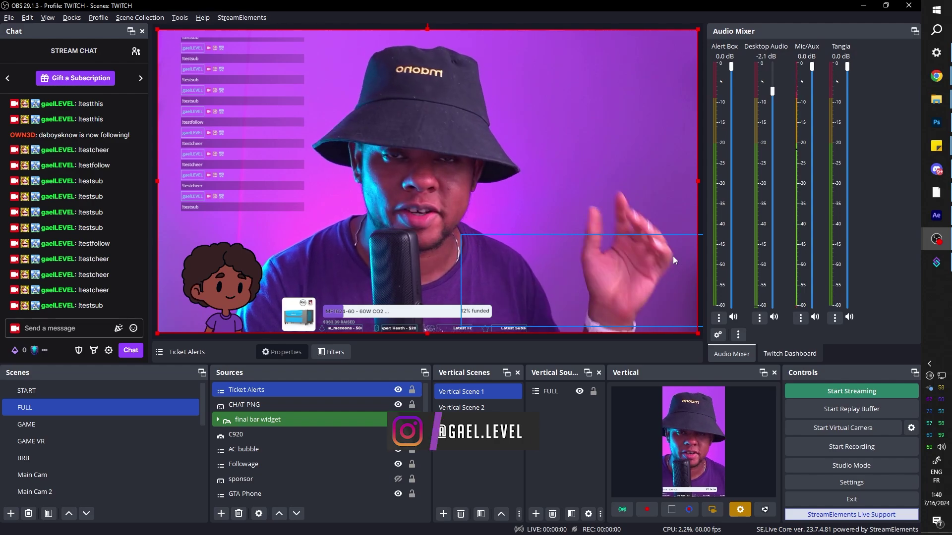